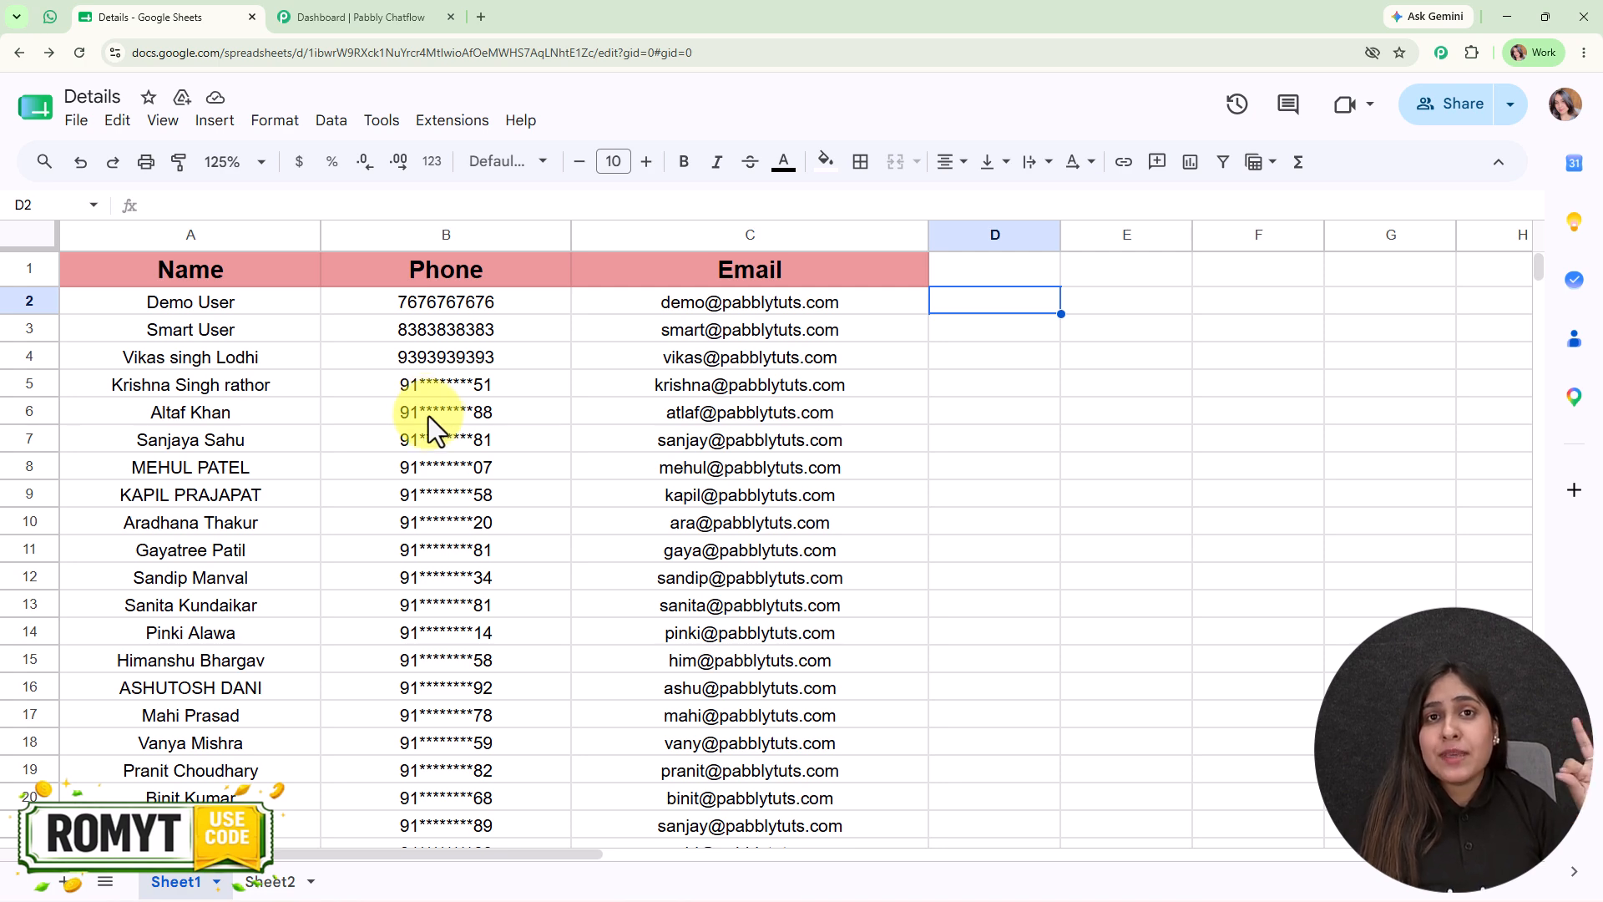
View the sample offer message in WhatsApp, the contacts in the Details sheet and the Pabbly Chatflow dashboard
{"action": "left_click", "coordinate": [50, 16]}
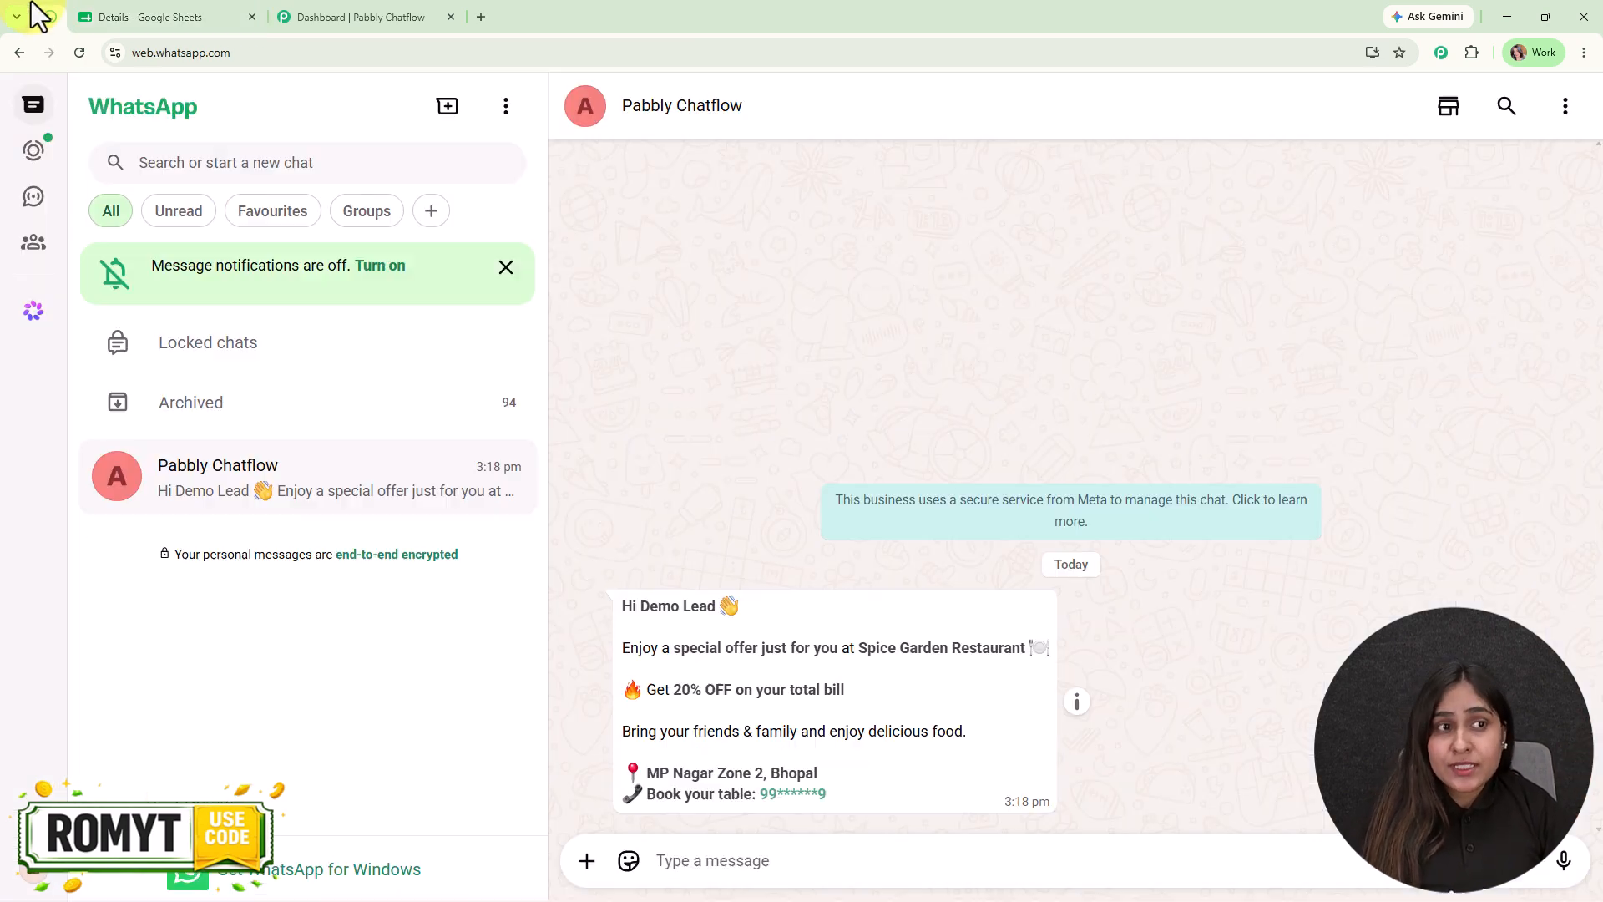
{"action": "left_click", "coordinate": [146, 17]}
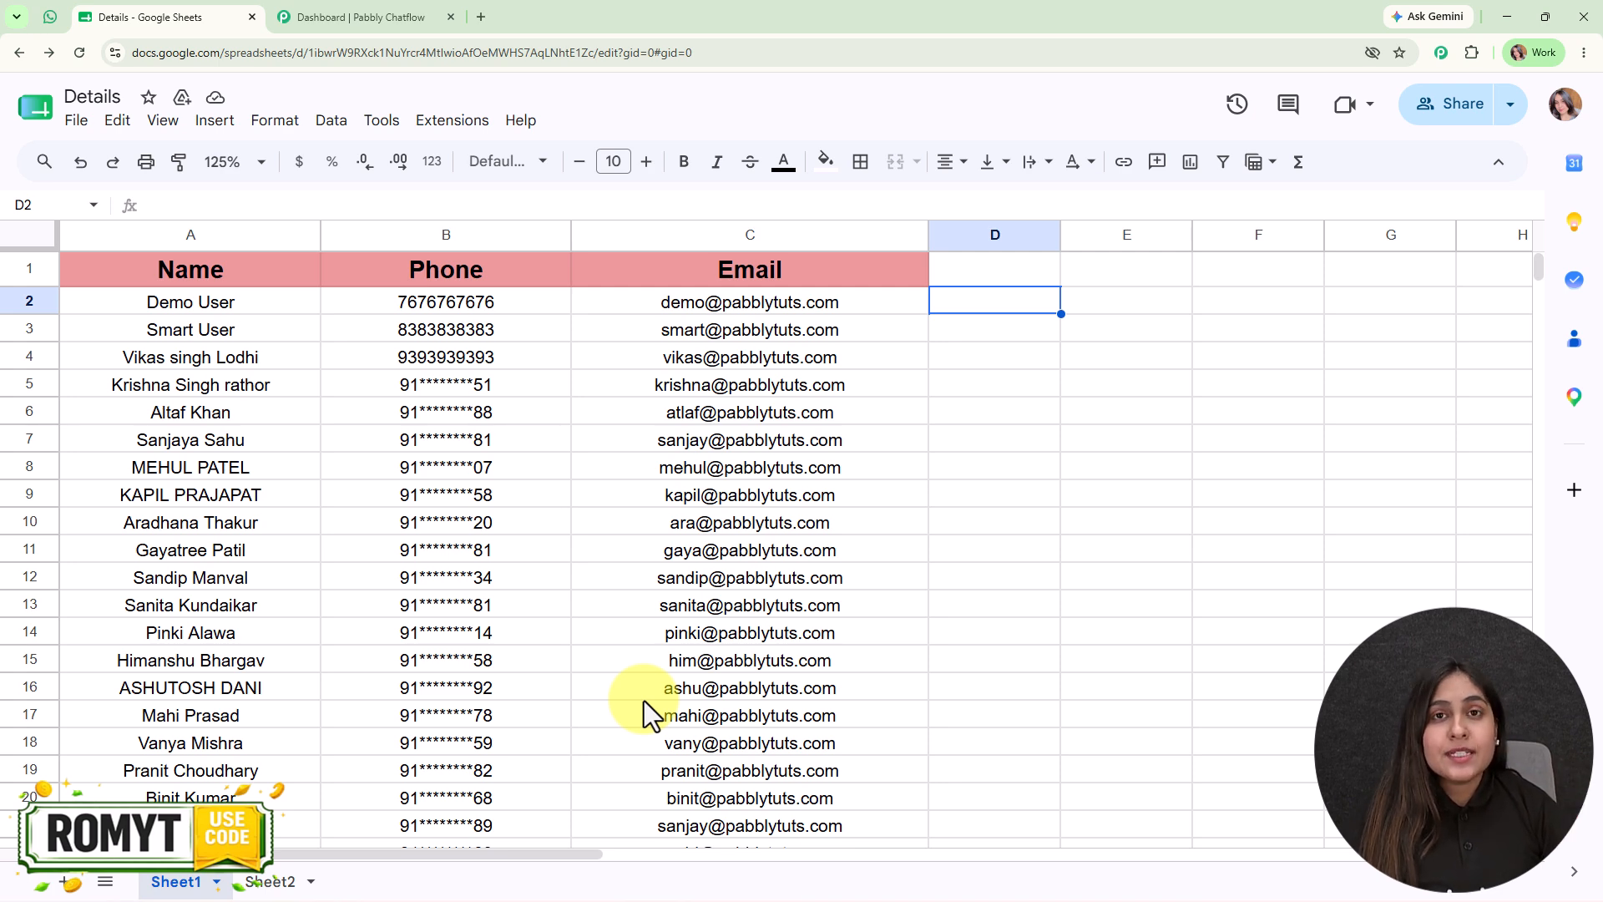
{"action": "left_click", "coordinate": [387, 17]}
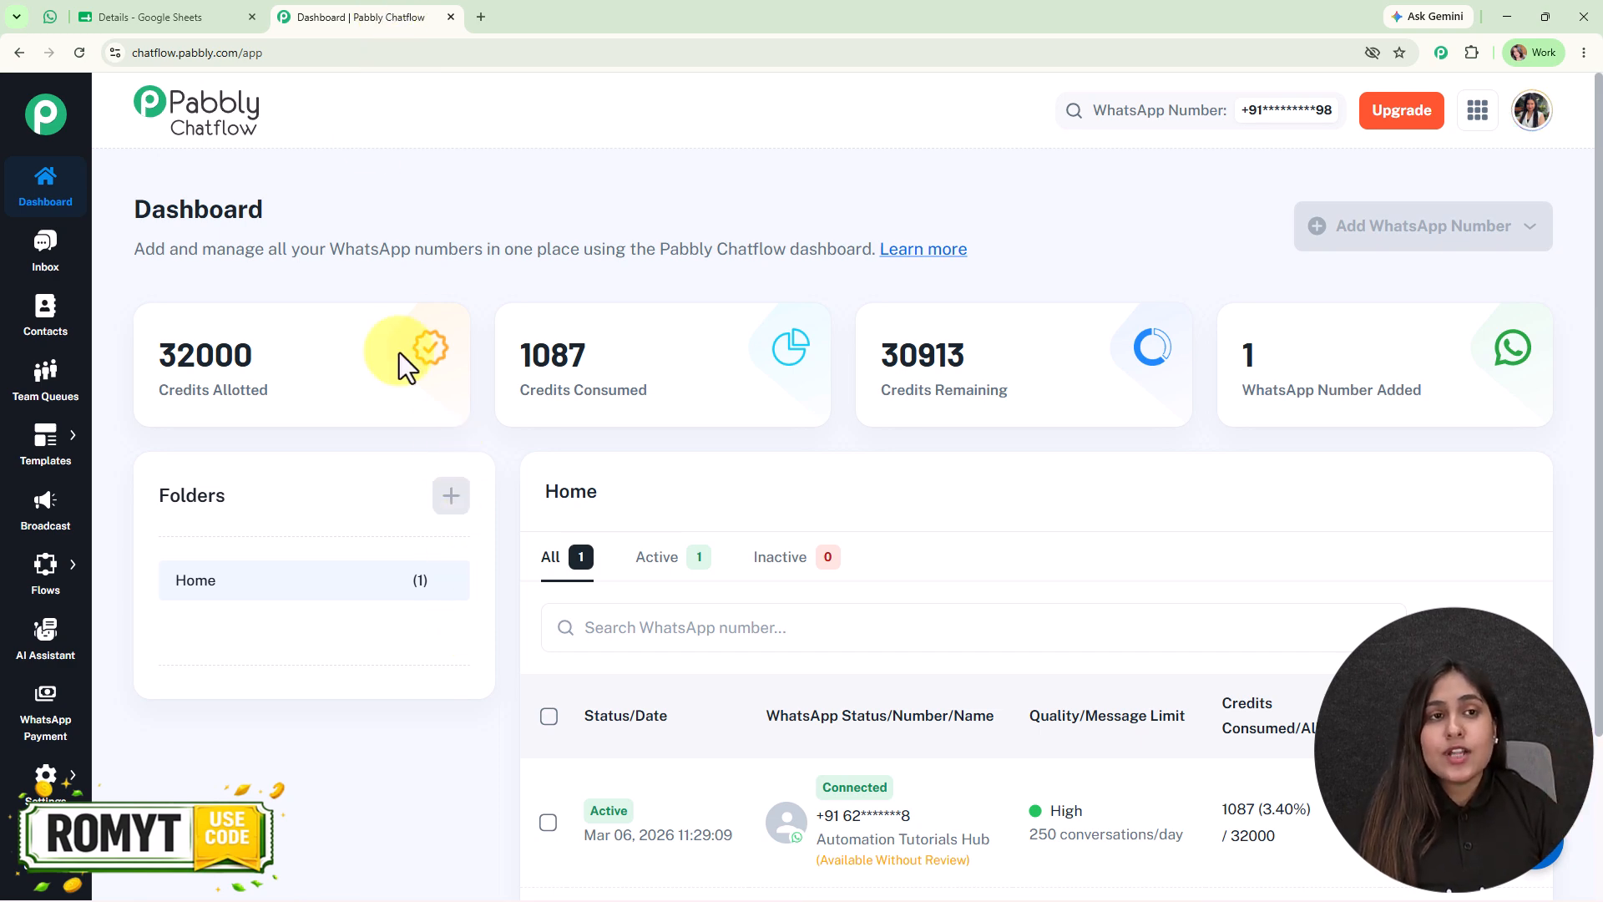
Open the Pabbly Chatflow website in a new browser tab and go through its sign-in to the Pabbly apps page
{"action": "left_click", "coordinate": [482, 15]}
{"action": "type", "text": "pabb"}
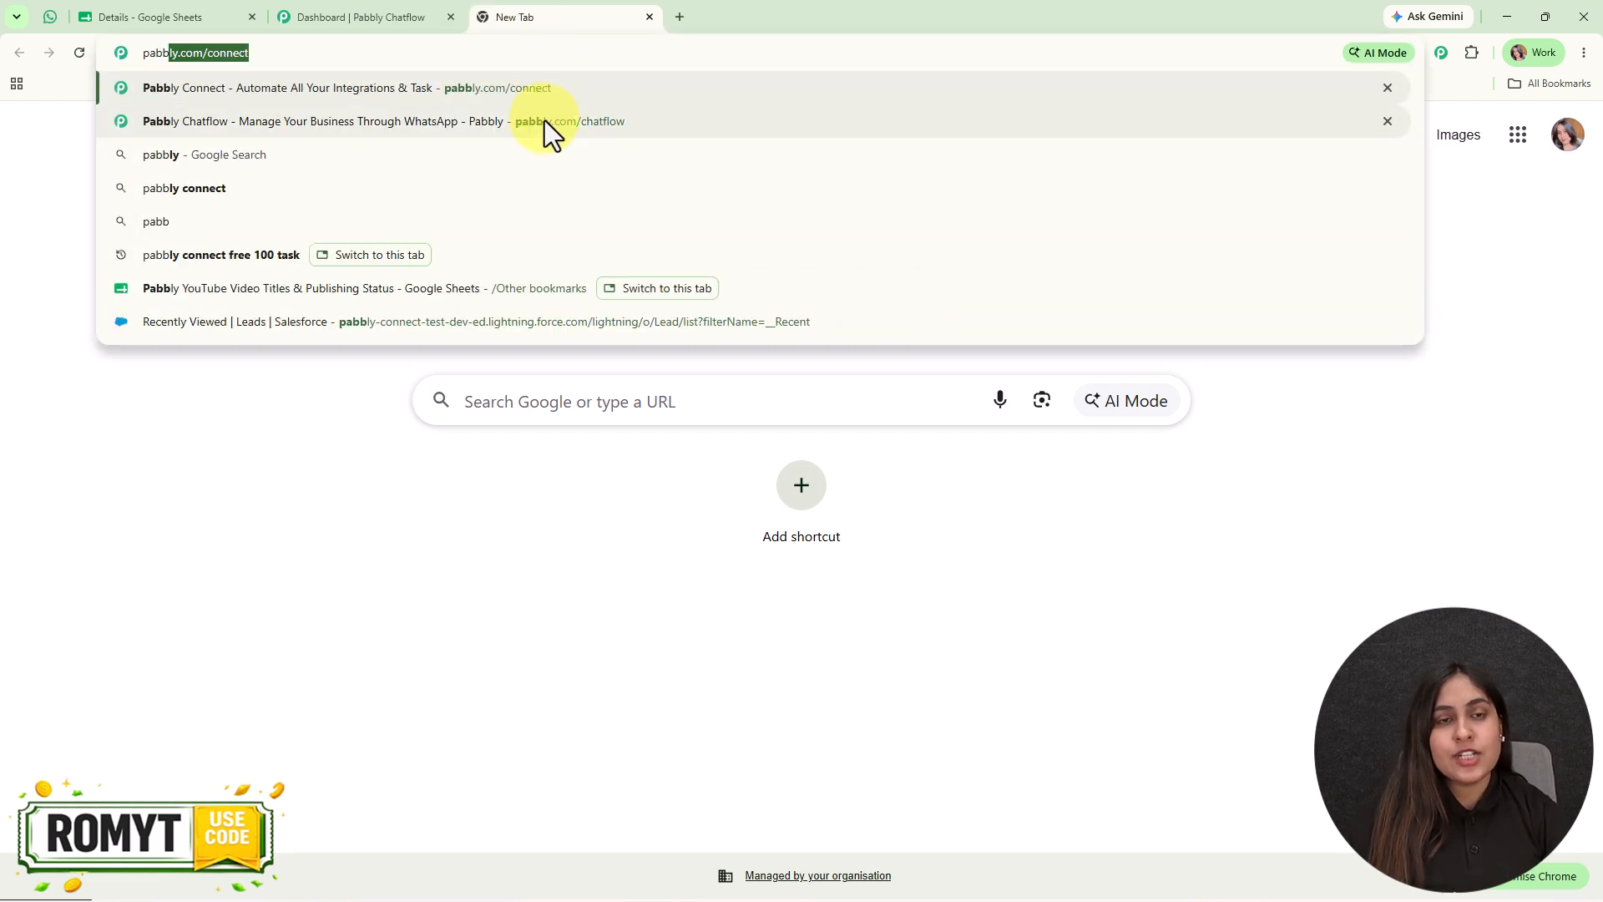
{"action": "left_click", "coordinate": [545, 120]}
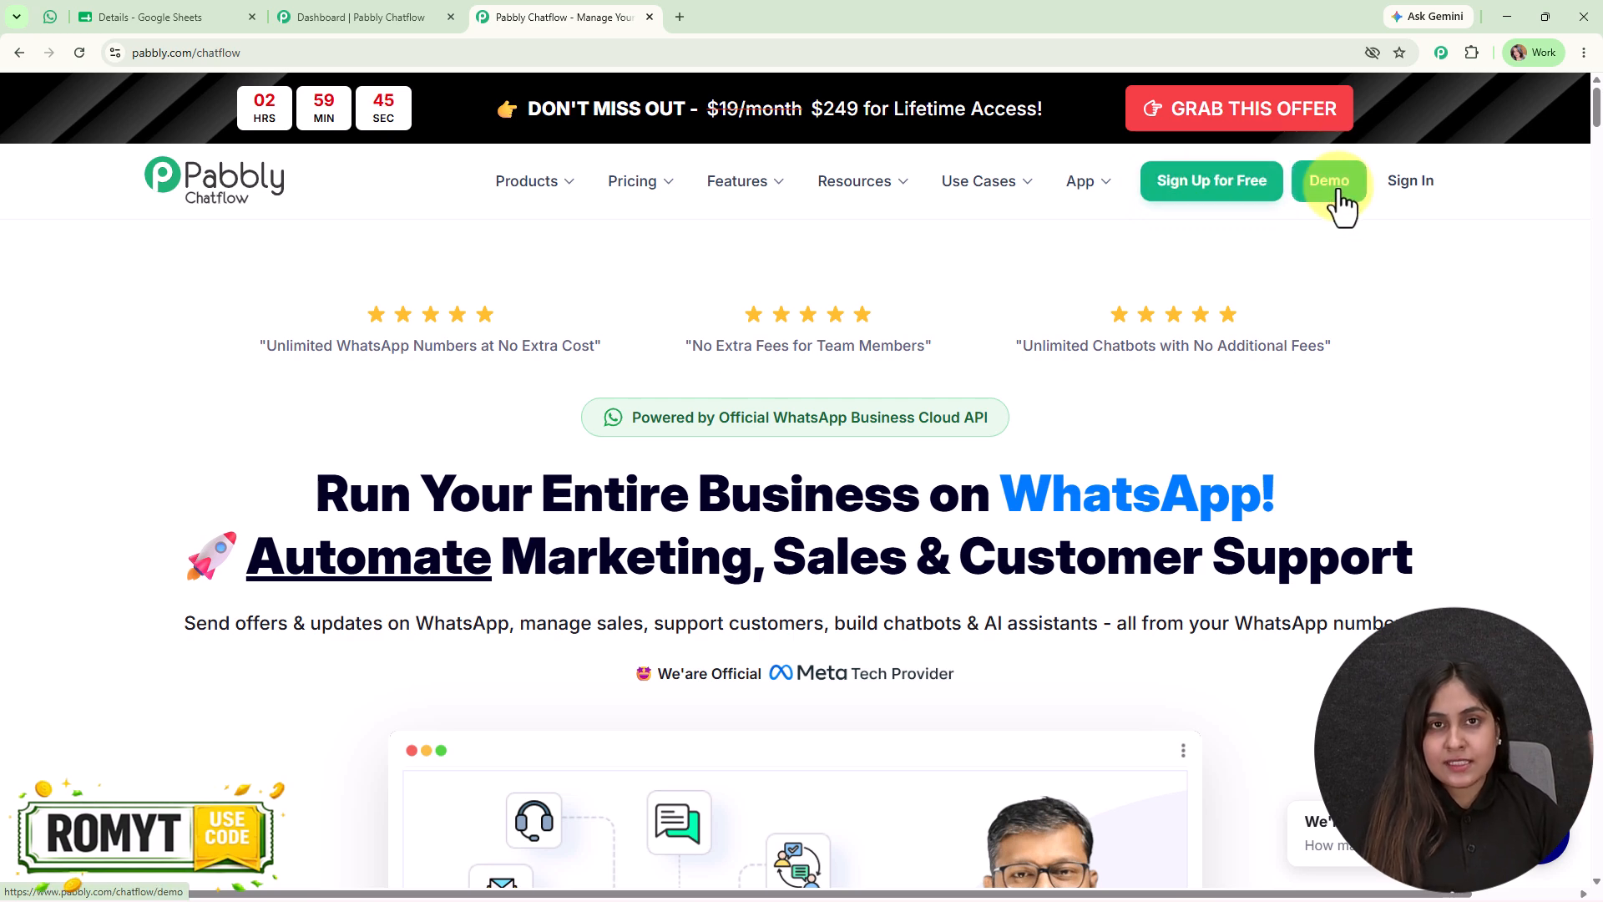
{"action": "left_click", "coordinate": [1401, 182]}
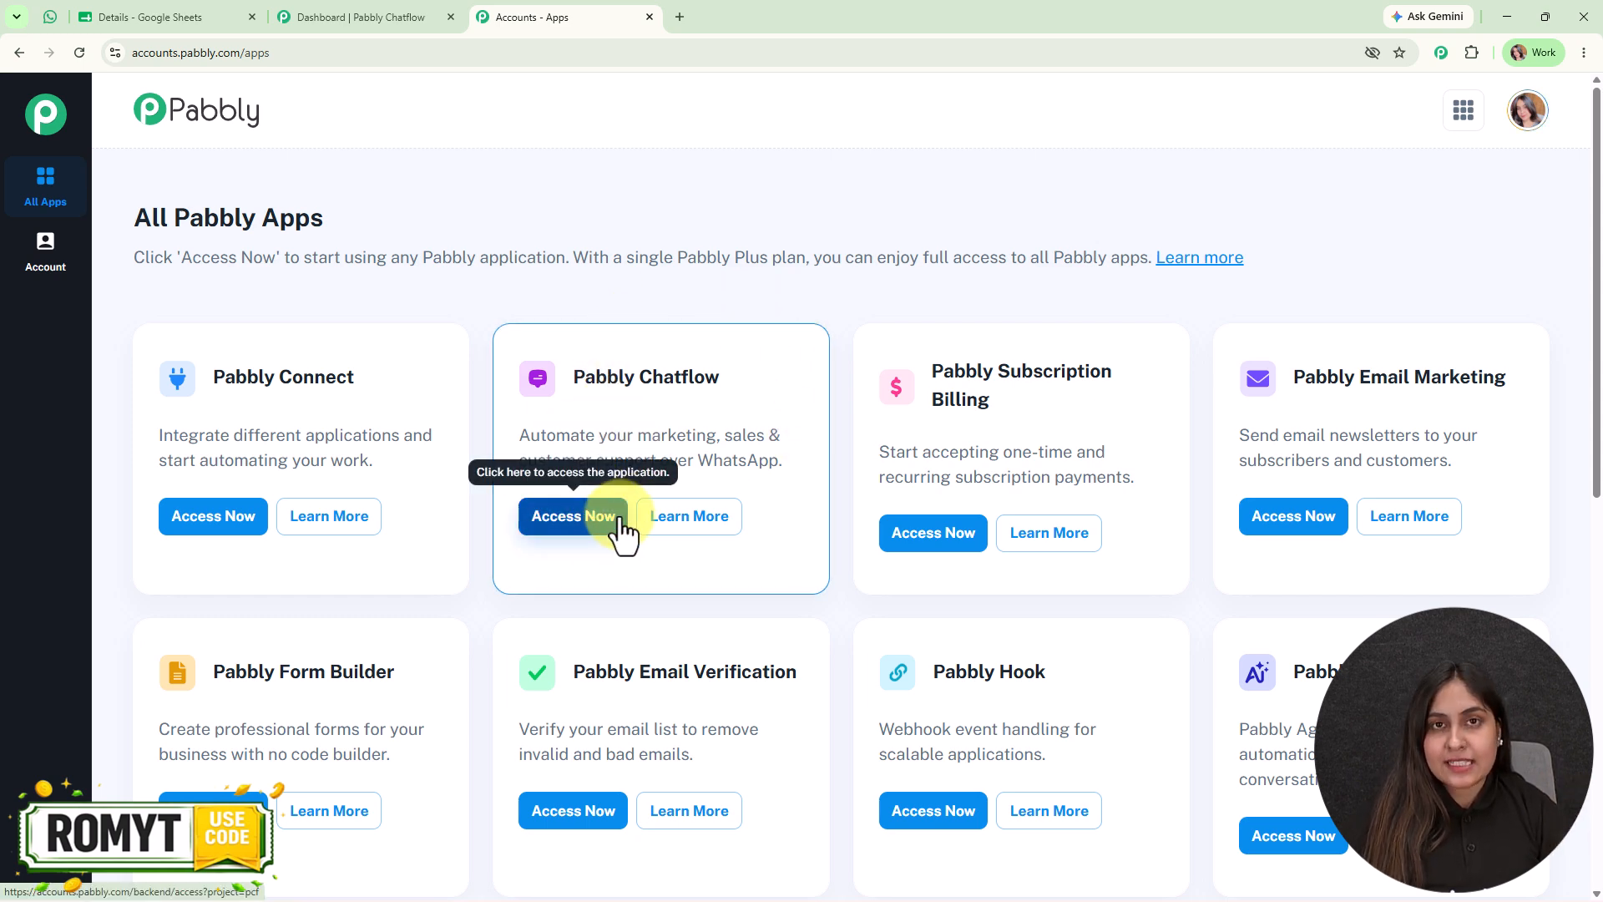
Return to the Pabbly Chatflow dashboard and review the connected WhatsApp number in the Home folder
{"action": "left_click", "coordinate": [177, 15]}
{"action": "left_click", "coordinate": [364, 20]}
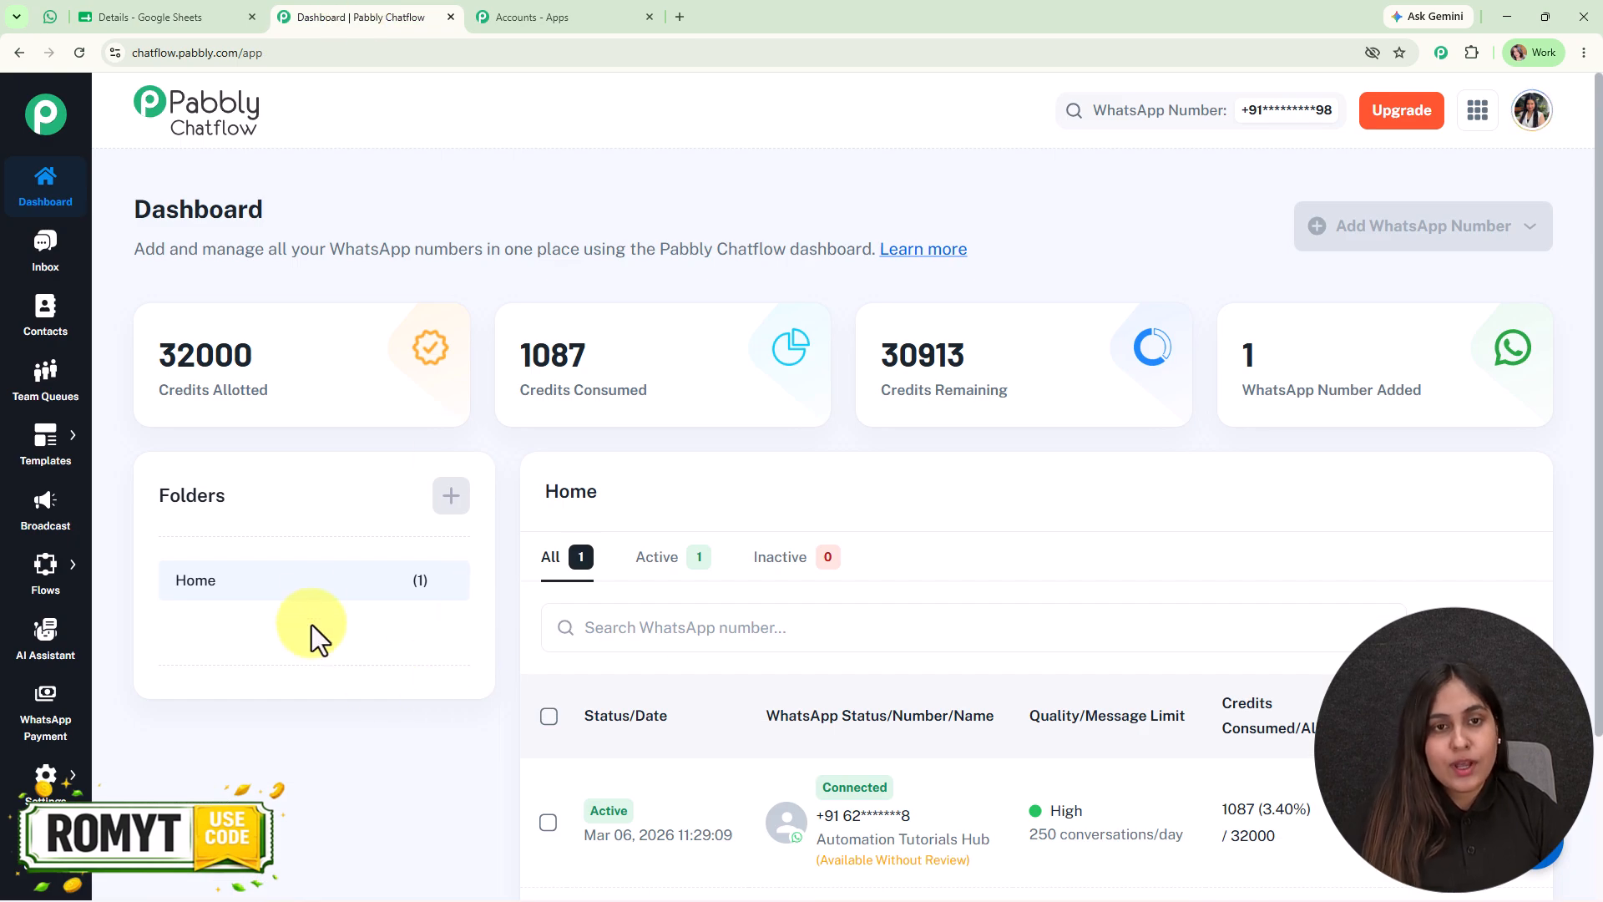
{"action": "scroll", "coordinate": [918, 613], "scroll_direction": "down", "scroll_amount": 3}
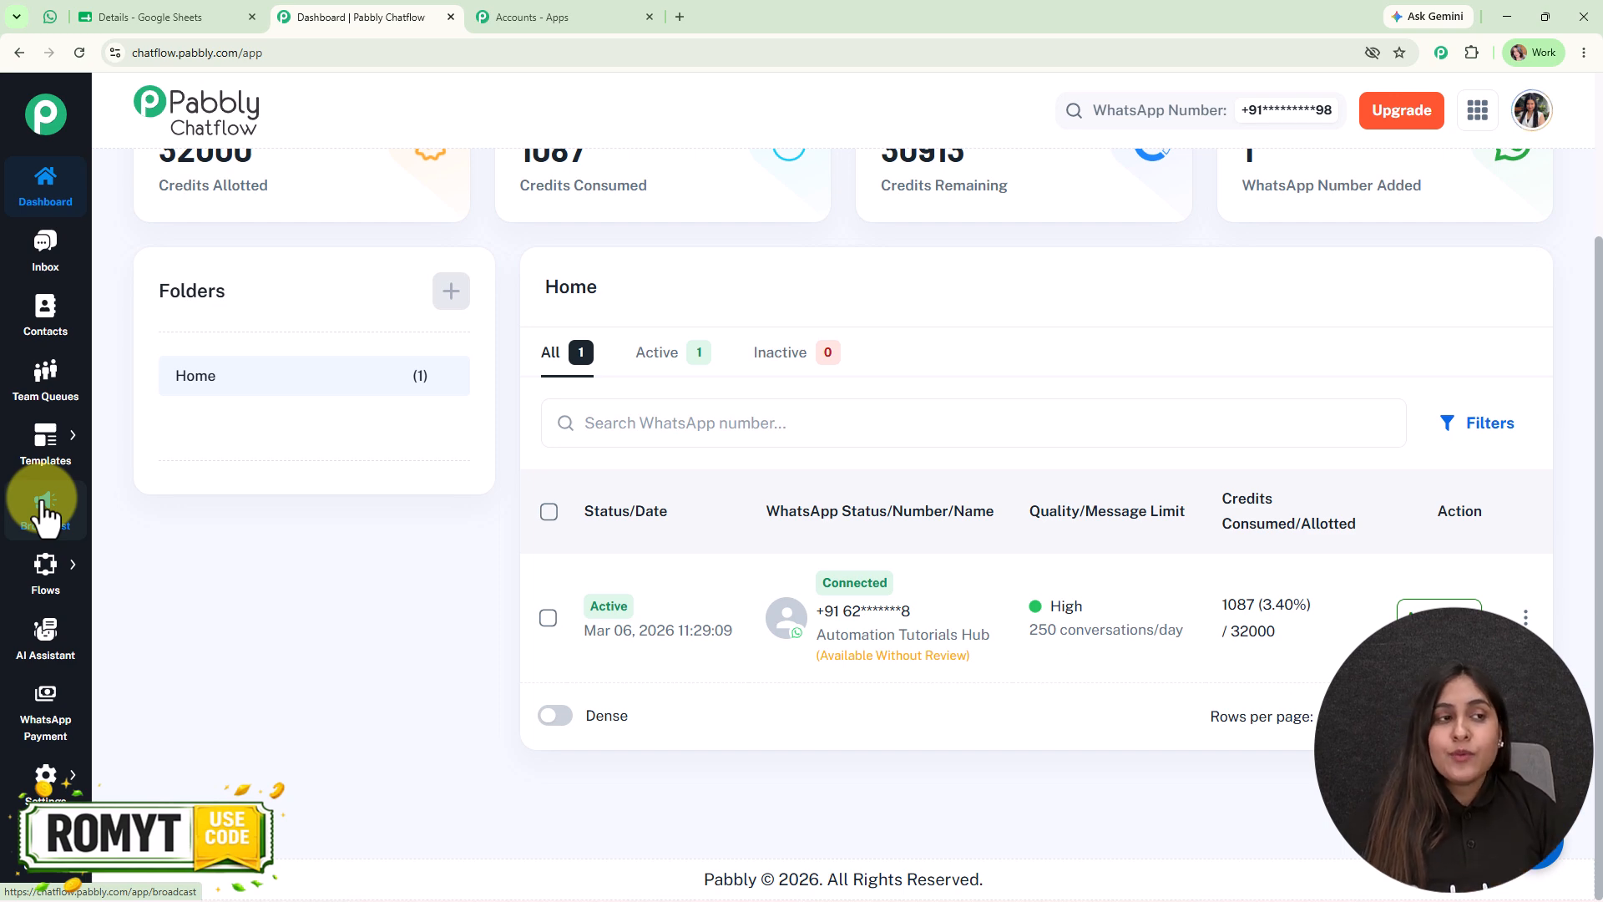
Review the received restaurant offer message in WhatsApp, and move the Chatflow dashboard tab ahead of the Details sheet tab
{"action": "left_click", "coordinate": [51, 17]}
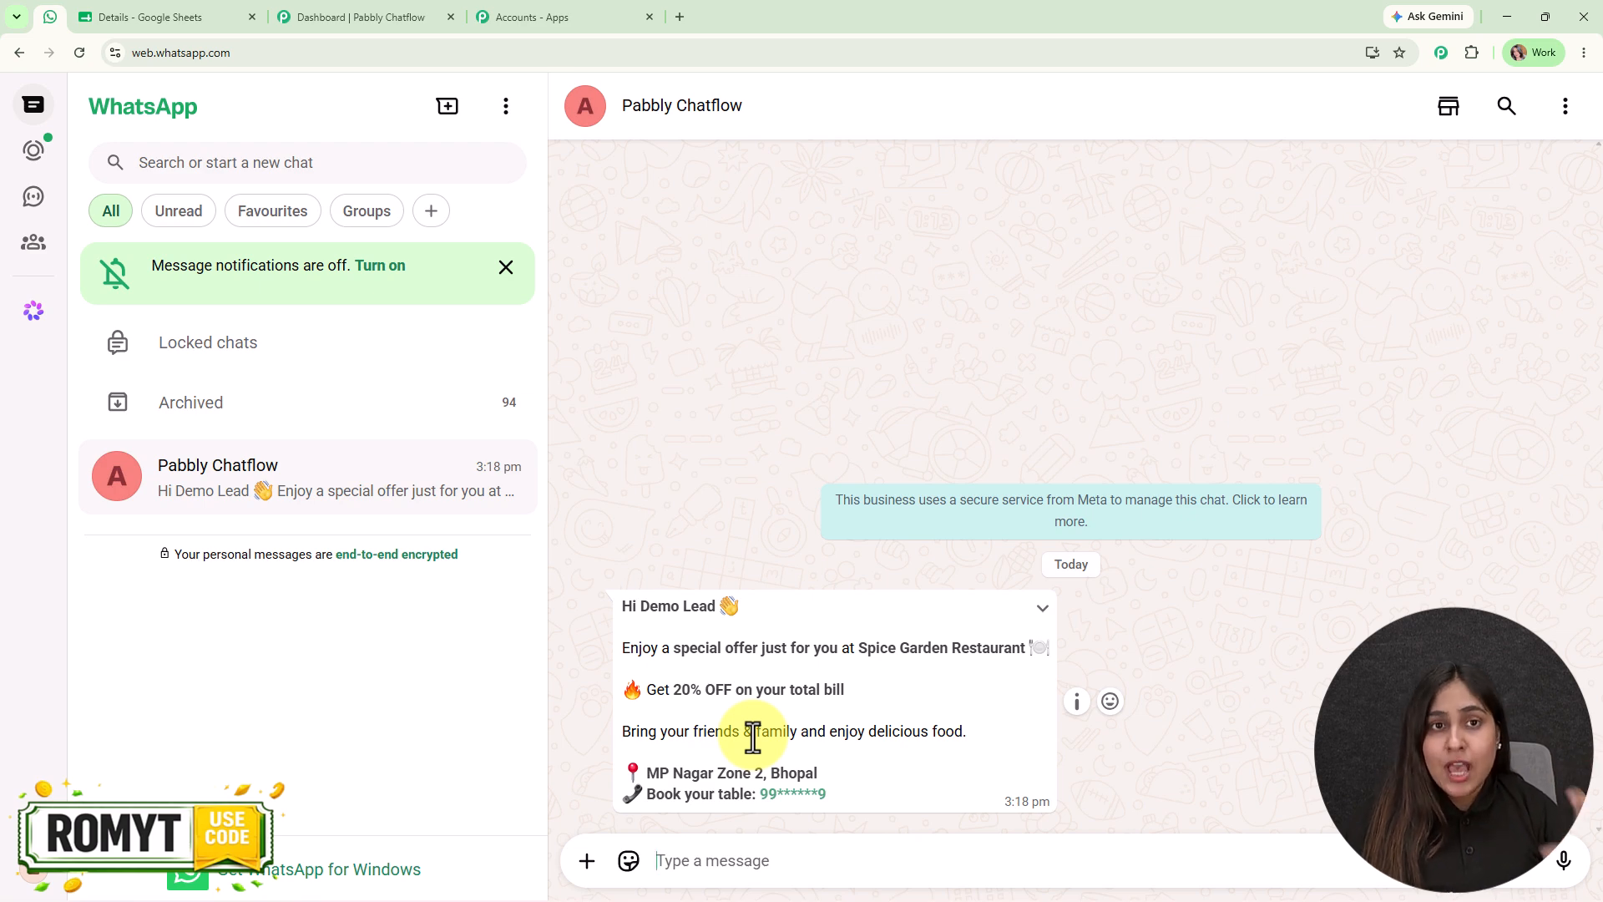
{"action": "left_click", "coordinate": [294, 13]}
{"action": "left_click_drag", "start_coordinate": [312, 3], "coordinate": [215, 3]}
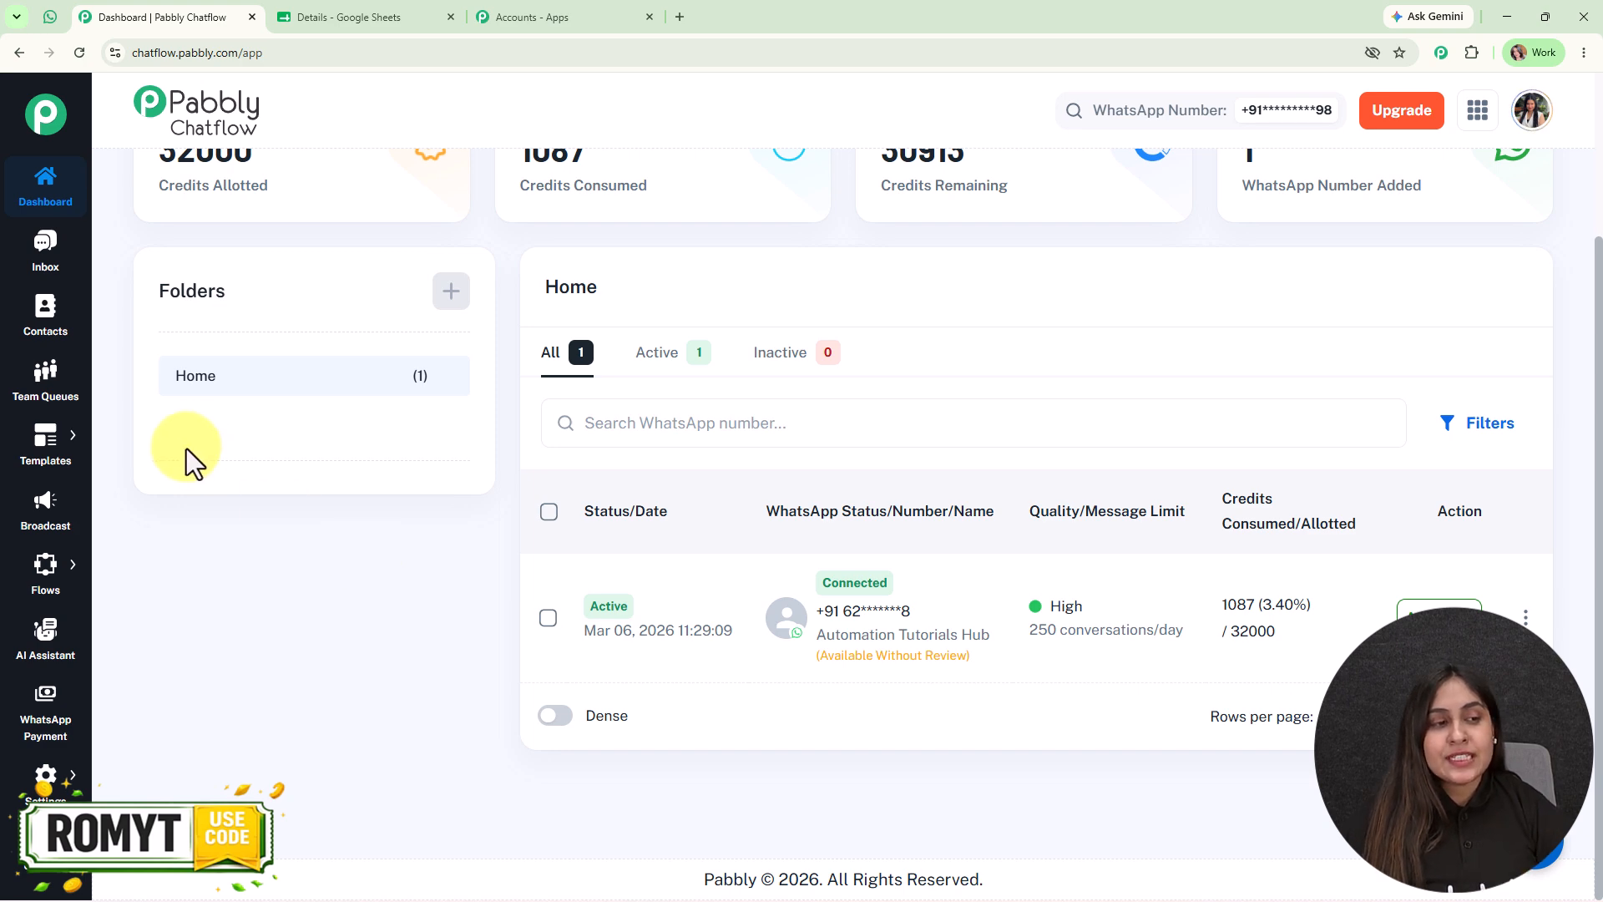
Search the Chatflow message templates for "discount" and preview the discount_offer template's text
{"action": "mouse_move", "coordinate": [64, 459]}
{"action": "left_click", "coordinate": [145, 455]}
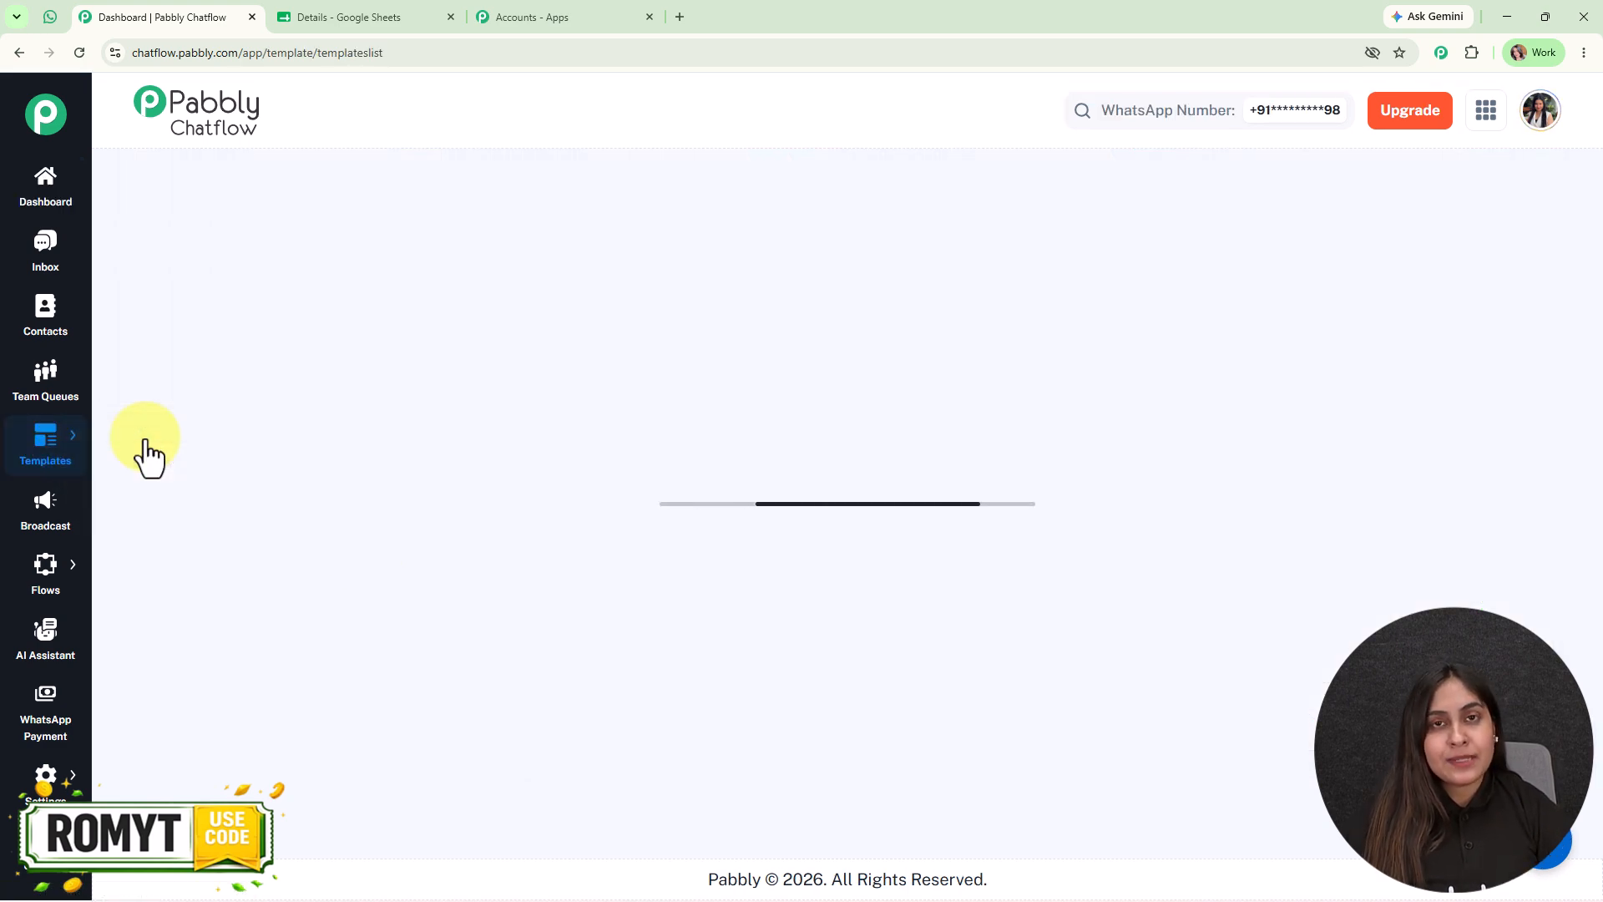
{"action": "mouse_move", "coordinate": [144, 451]}
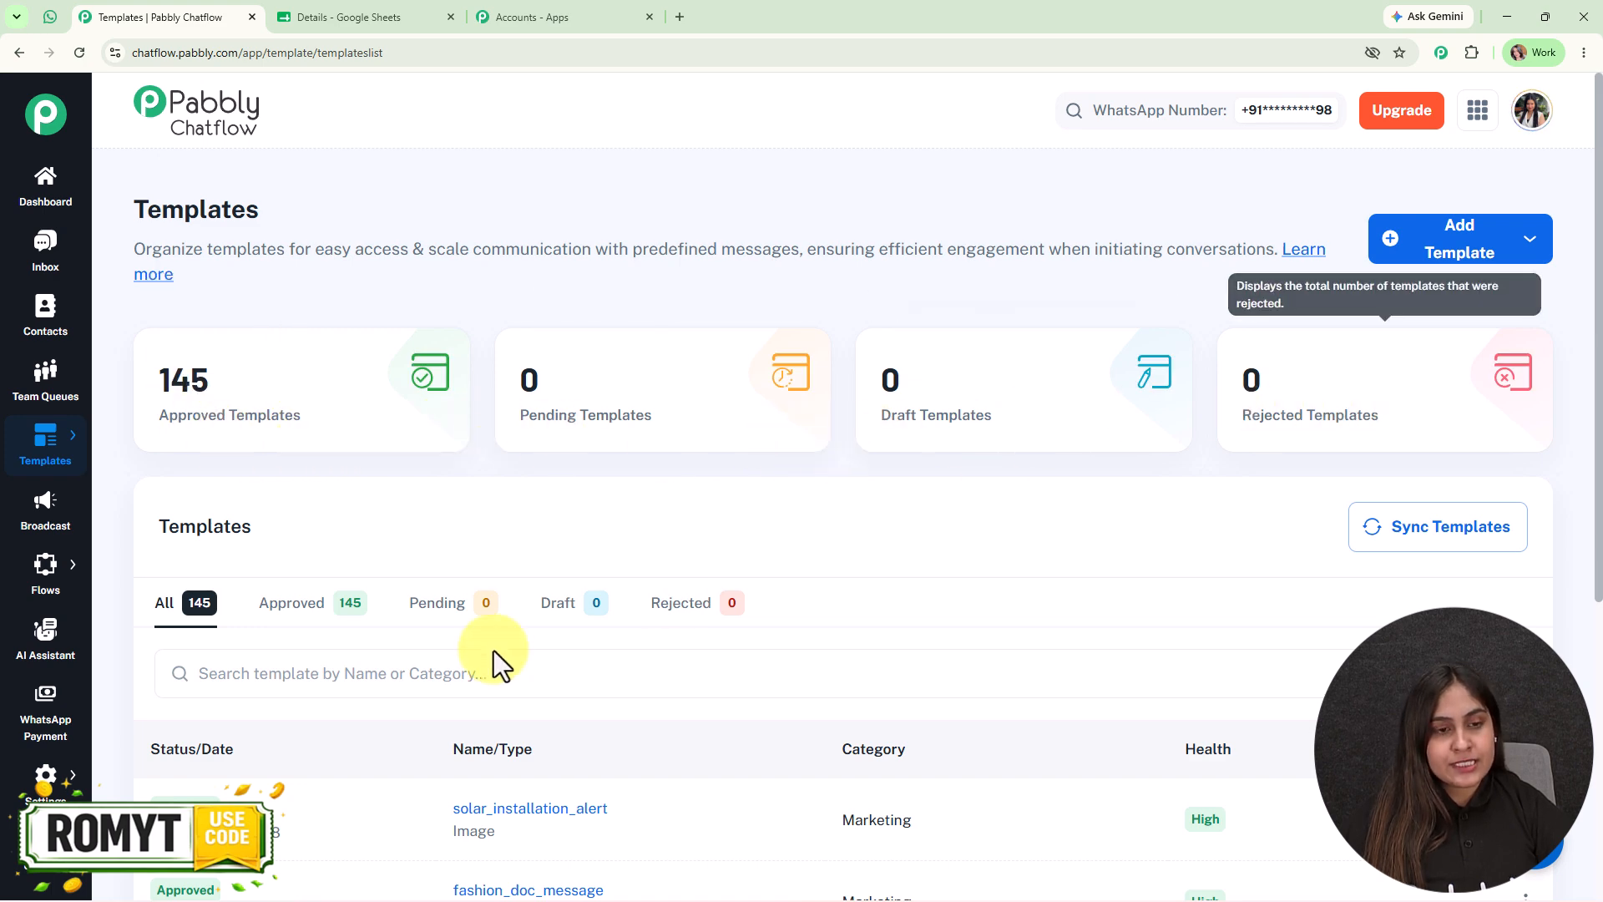
{"action": "left_click", "coordinate": [452, 683]}
{"action": "type", "text": "dis"}
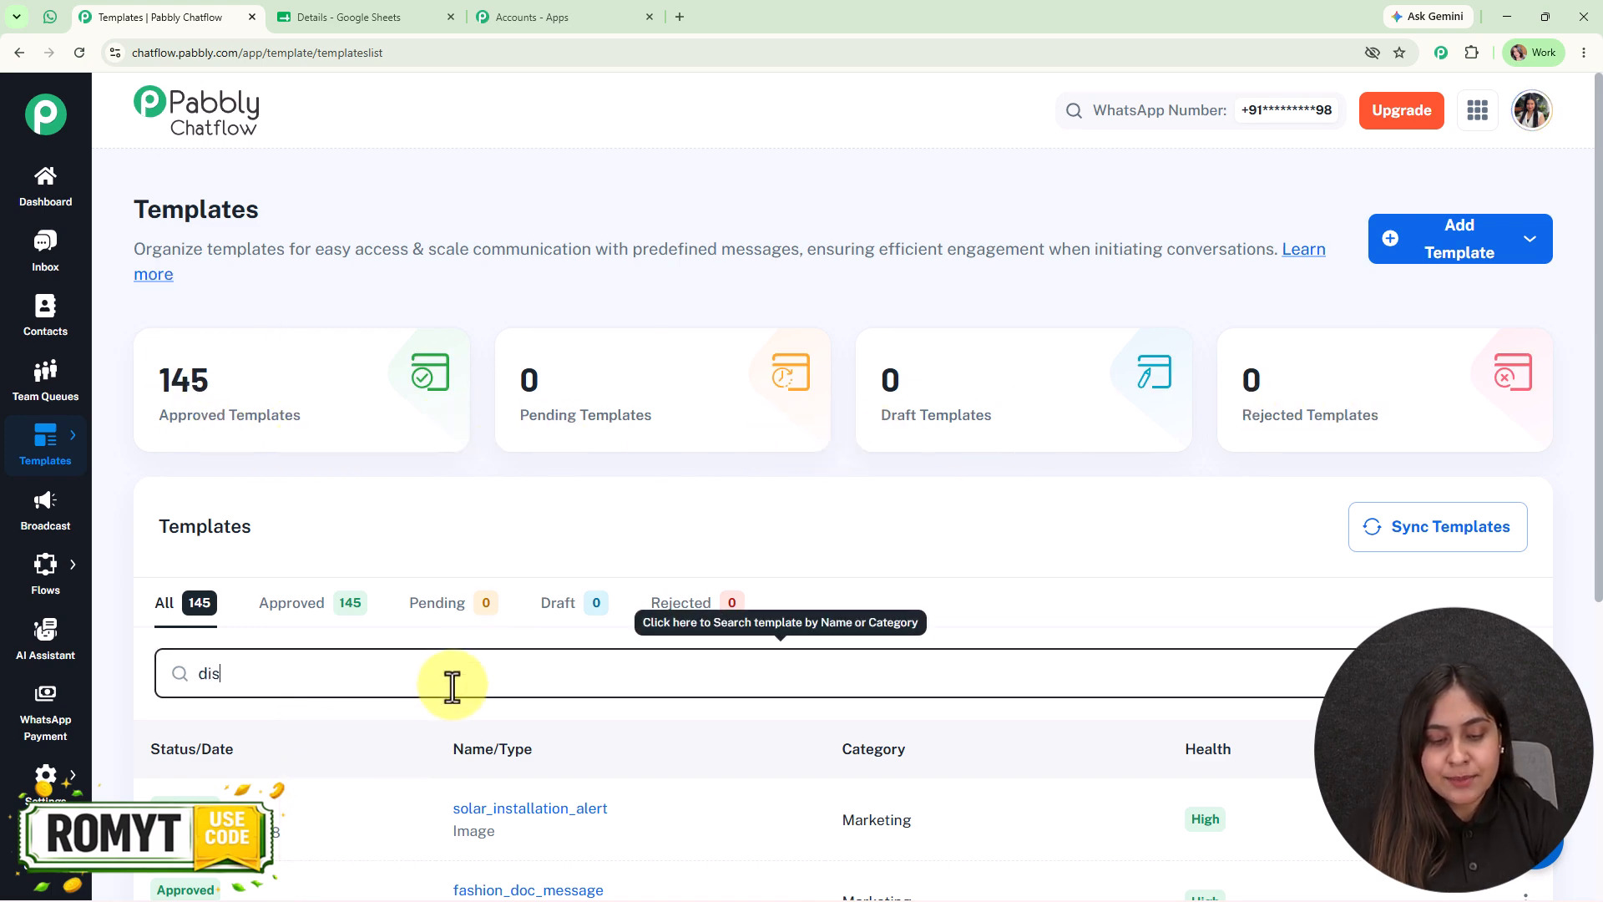
{"action": "type", "text": "count"}
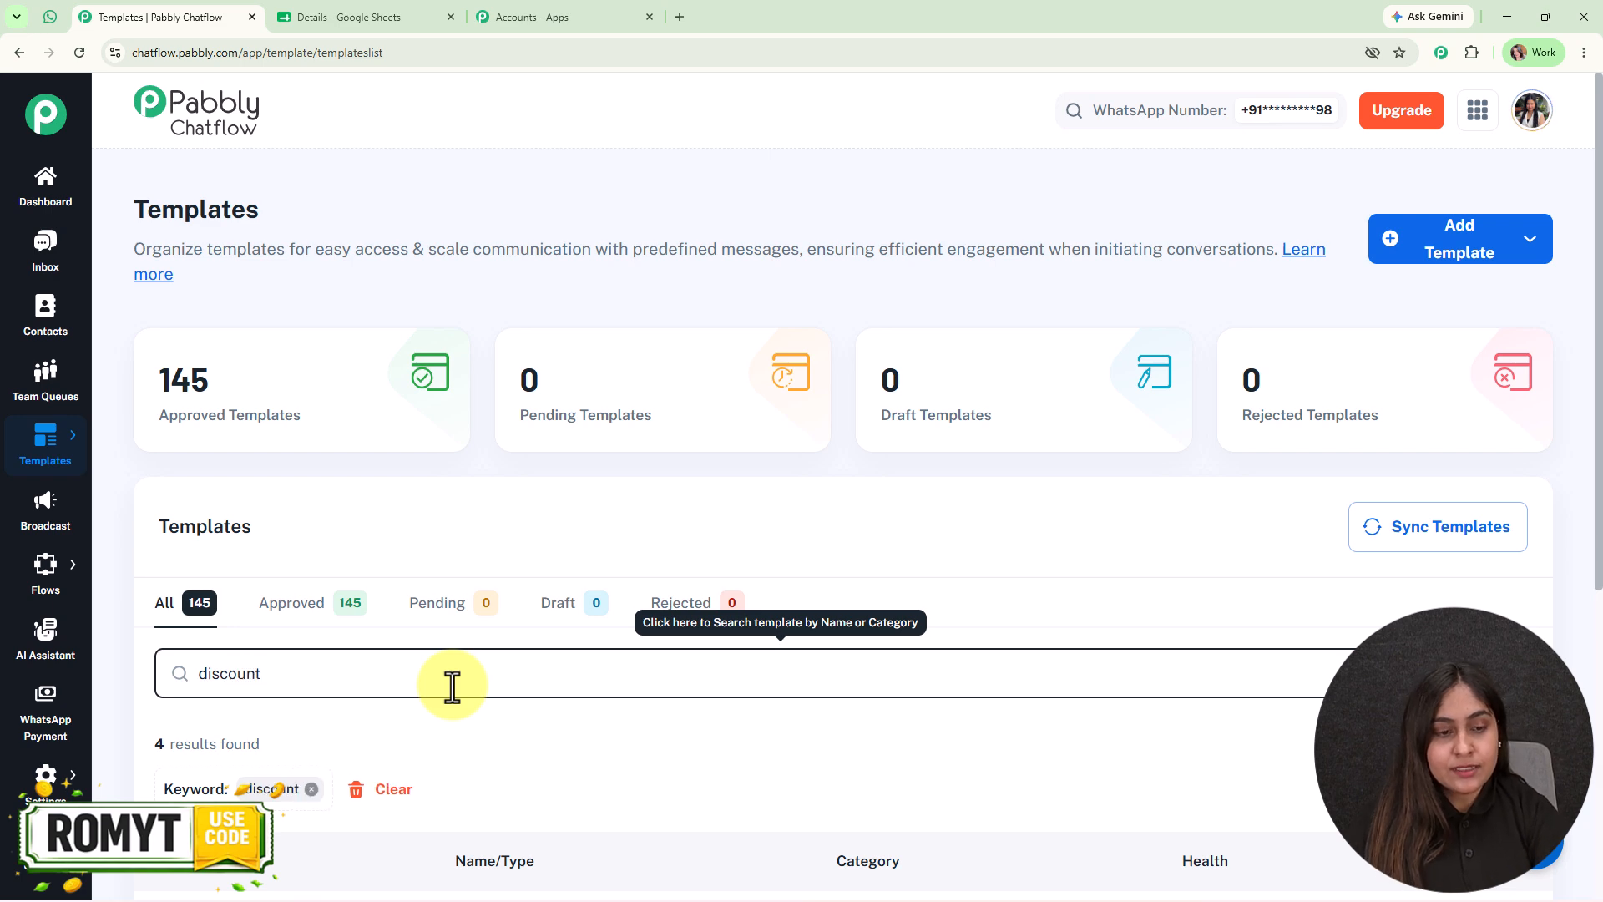
{"action": "scroll", "coordinate": [451, 683], "scroll_direction": "down", "scroll_amount": 5}
{"action": "left_click", "coordinate": [516, 589]}
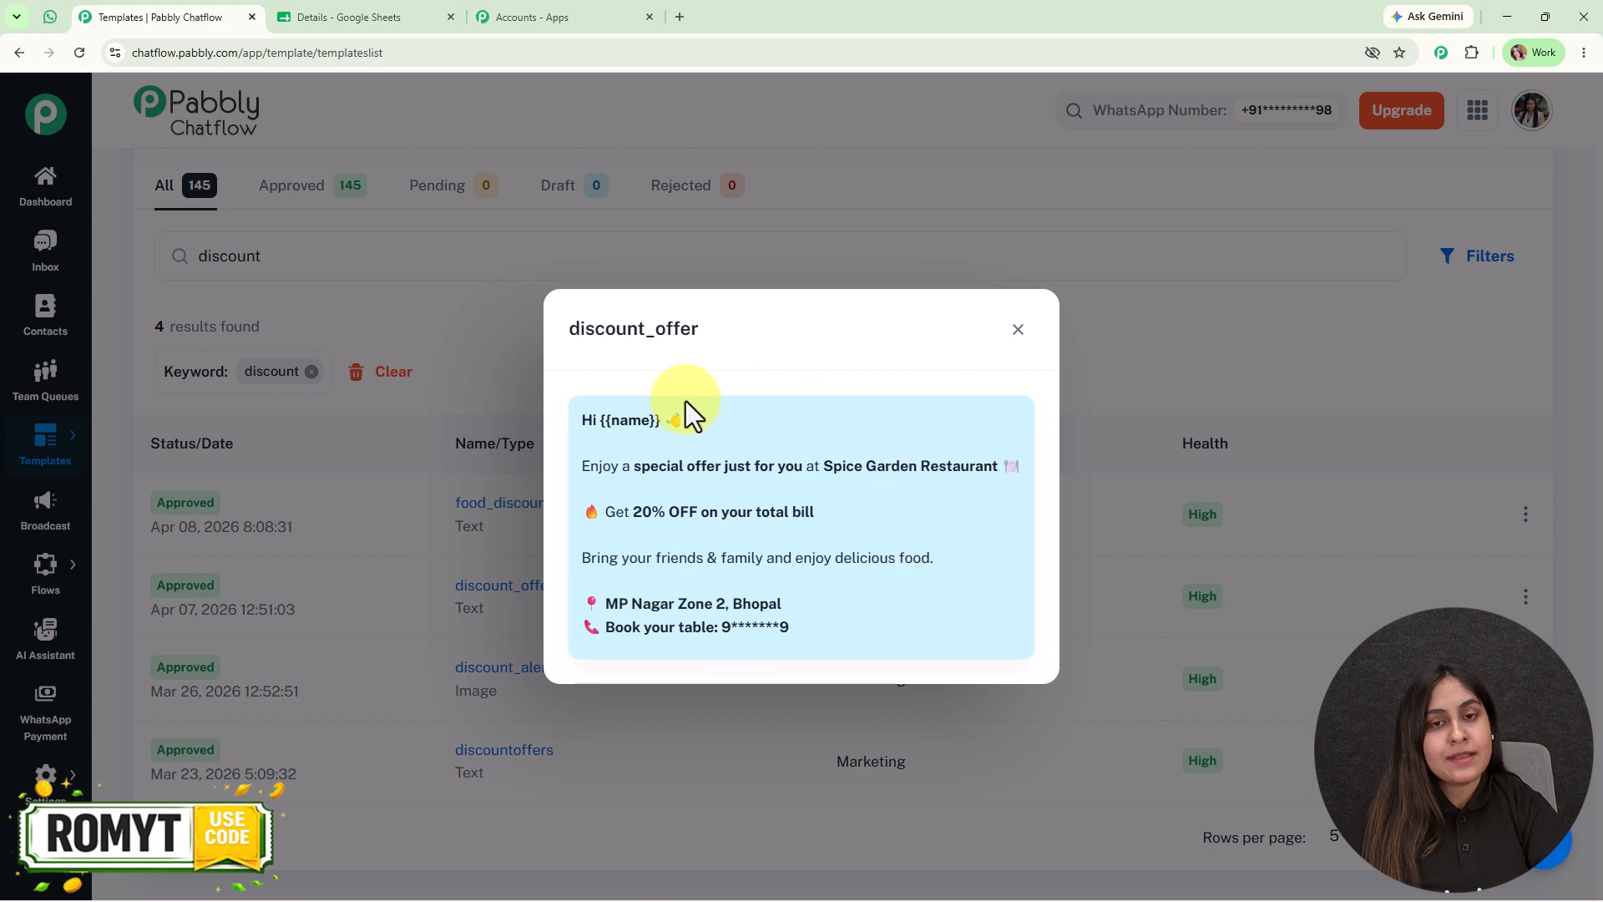
{"action": "left_click", "coordinate": [1015, 331]}
{"action": "mouse_move", "coordinate": [271, 612]}
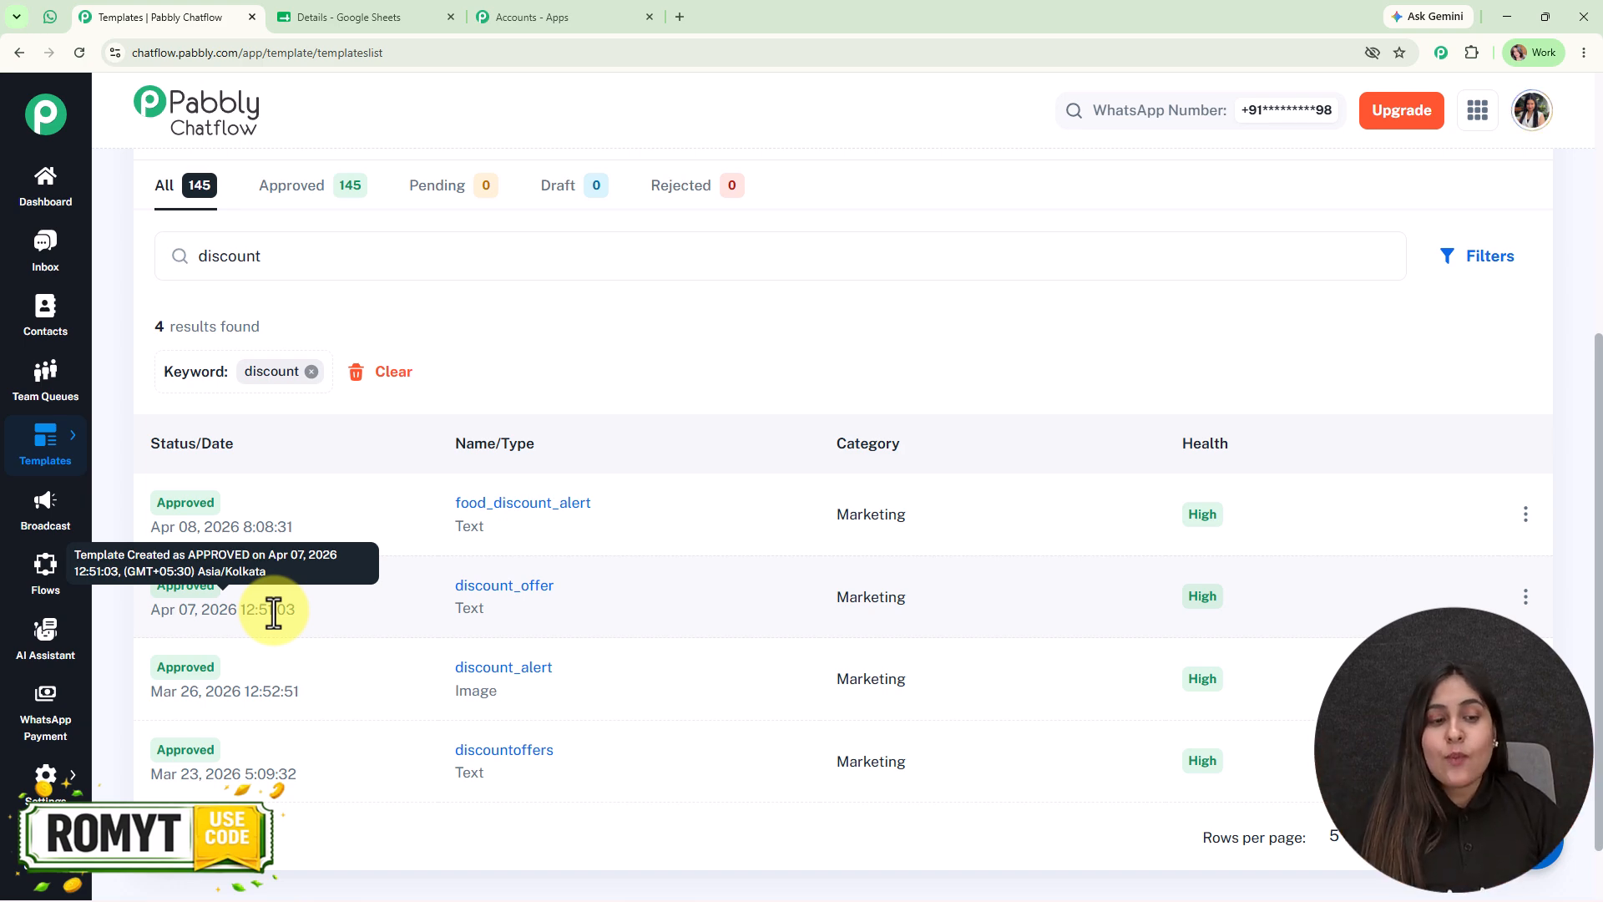
Start a new WhatsApp broadcast with the broadcast type Broadcast Campaign
{"action": "left_click", "coordinate": [58, 511]}
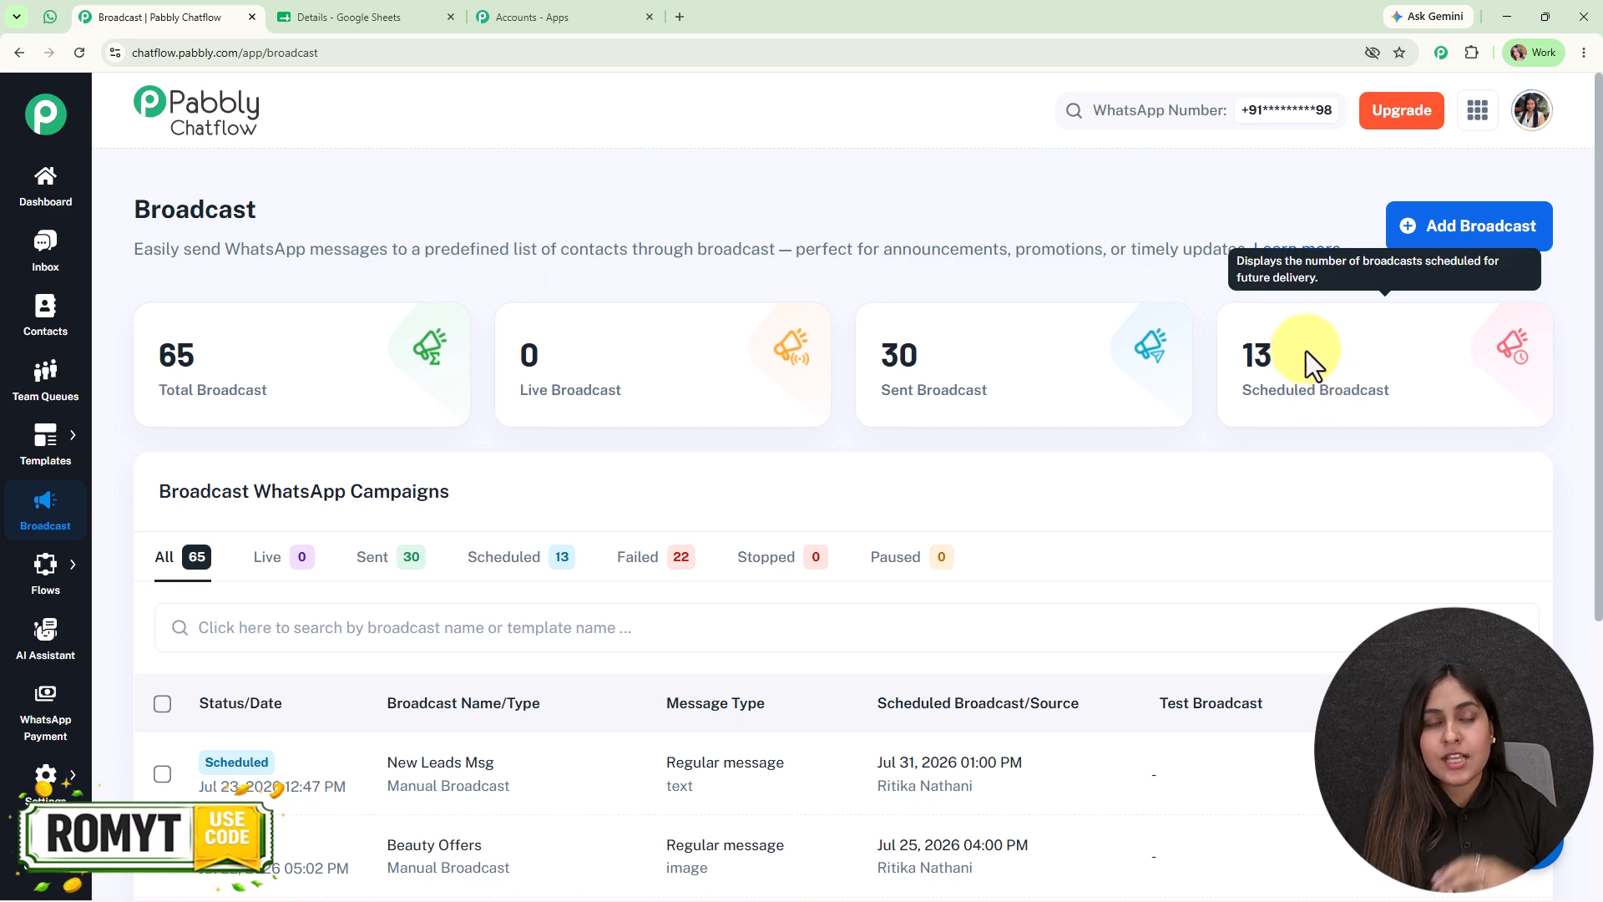
{"action": "left_click", "coordinate": [1501, 237]}
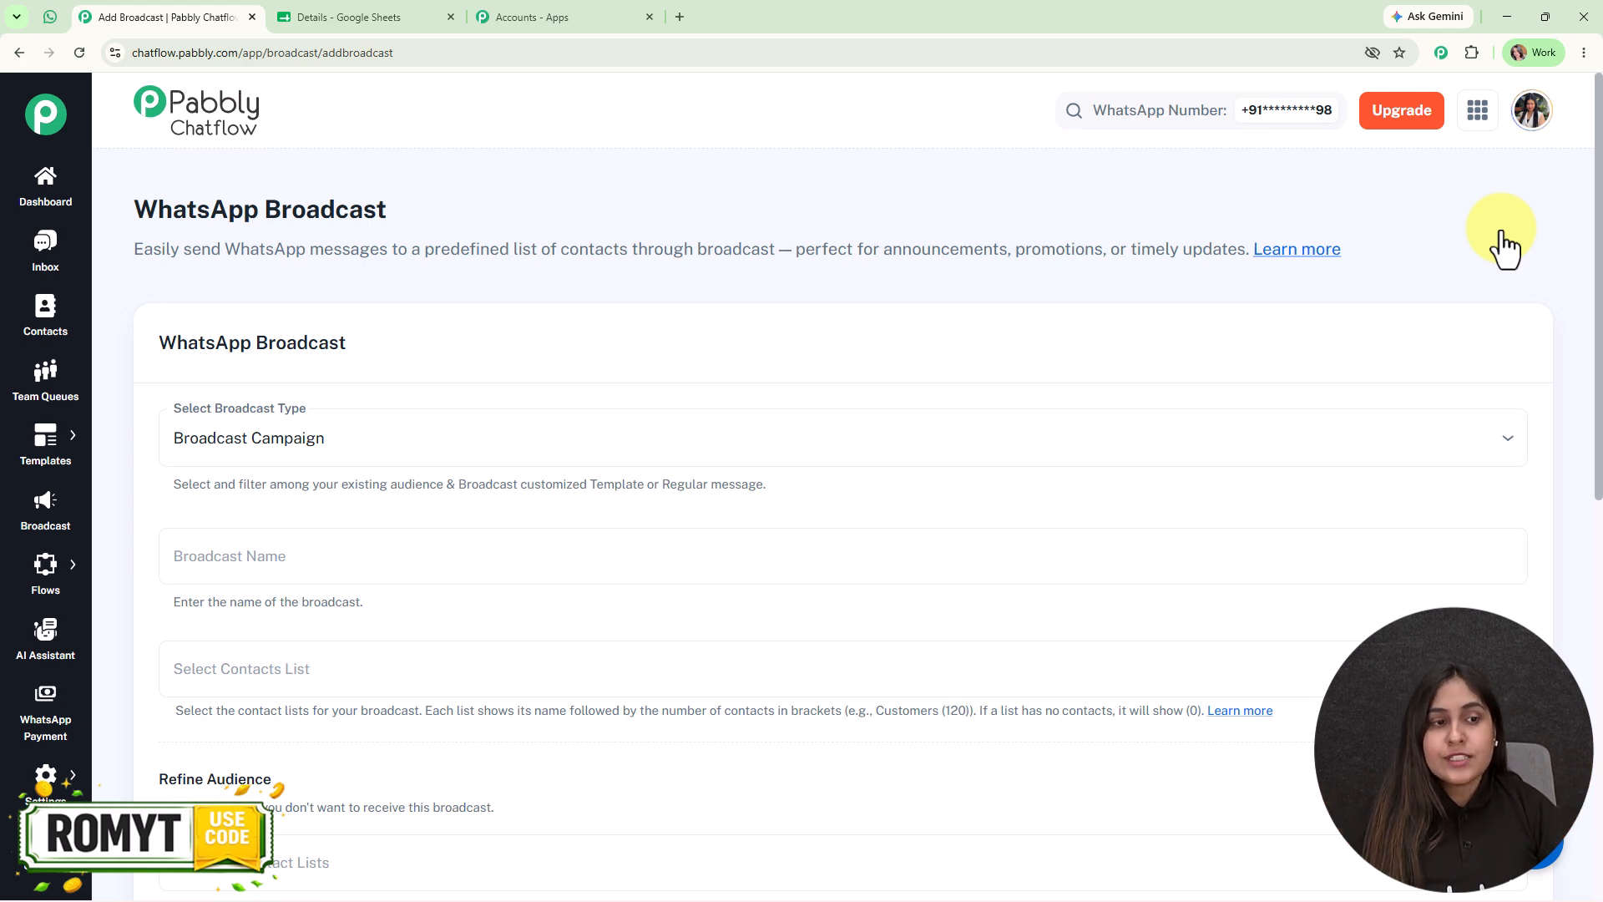
{"action": "scroll", "coordinate": [1056, 368], "scroll_direction": "down", "scroll_amount": 3}
{"action": "left_click", "coordinate": [476, 198]}
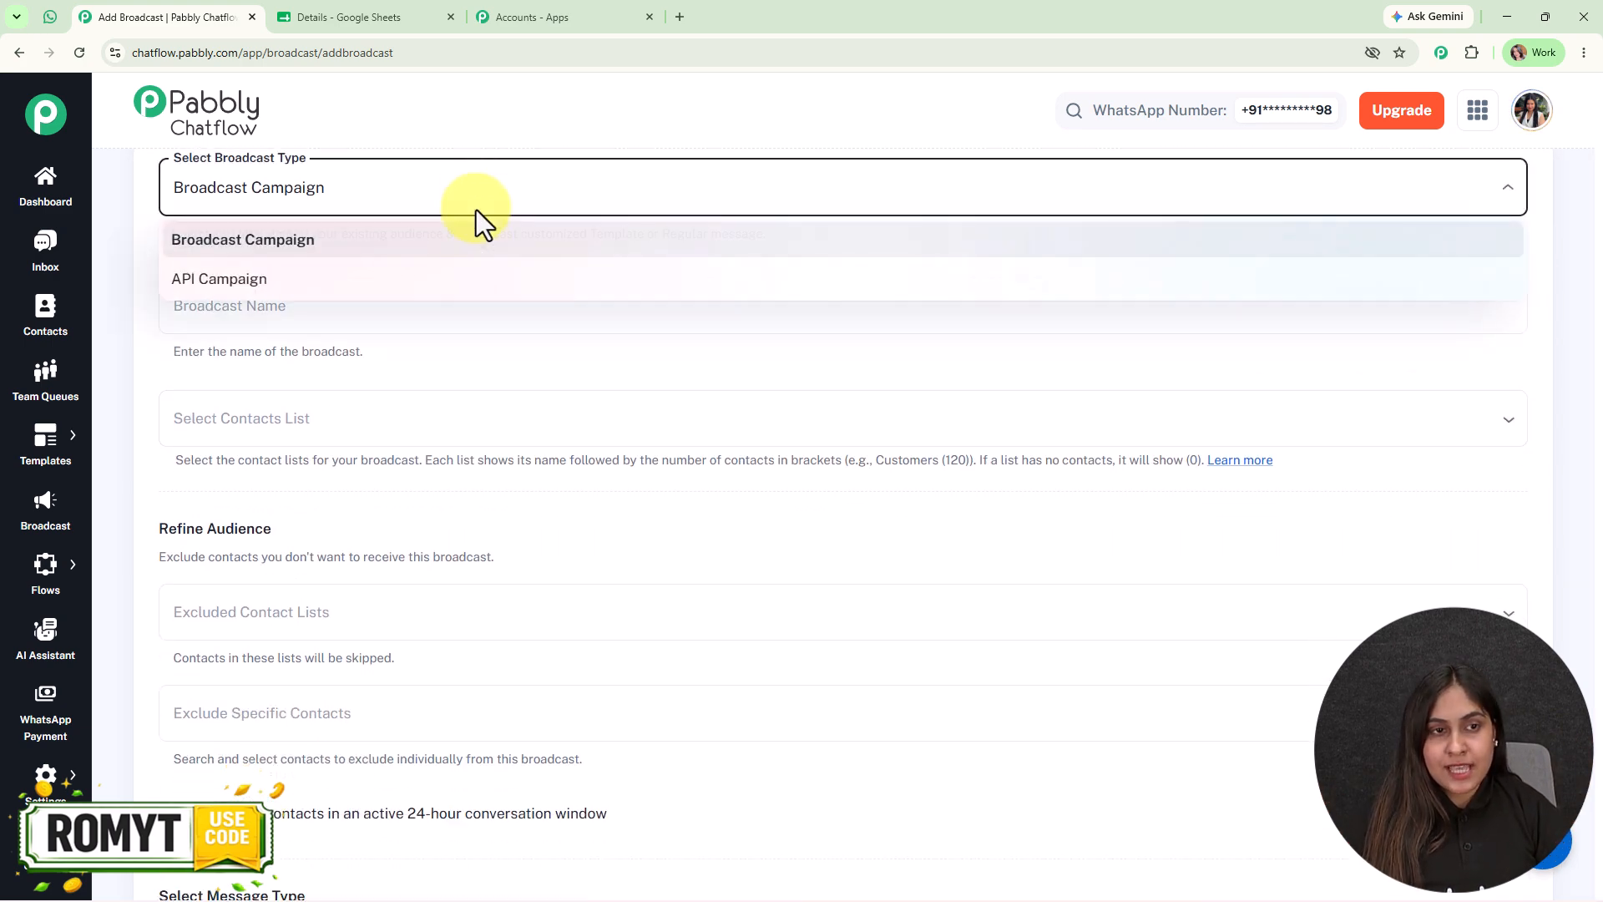
{"action": "left_click", "coordinate": [476, 243]}
Name the broadcast "New Restraunt Offer"
{"action": "left_click", "coordinate": [397, 304]}
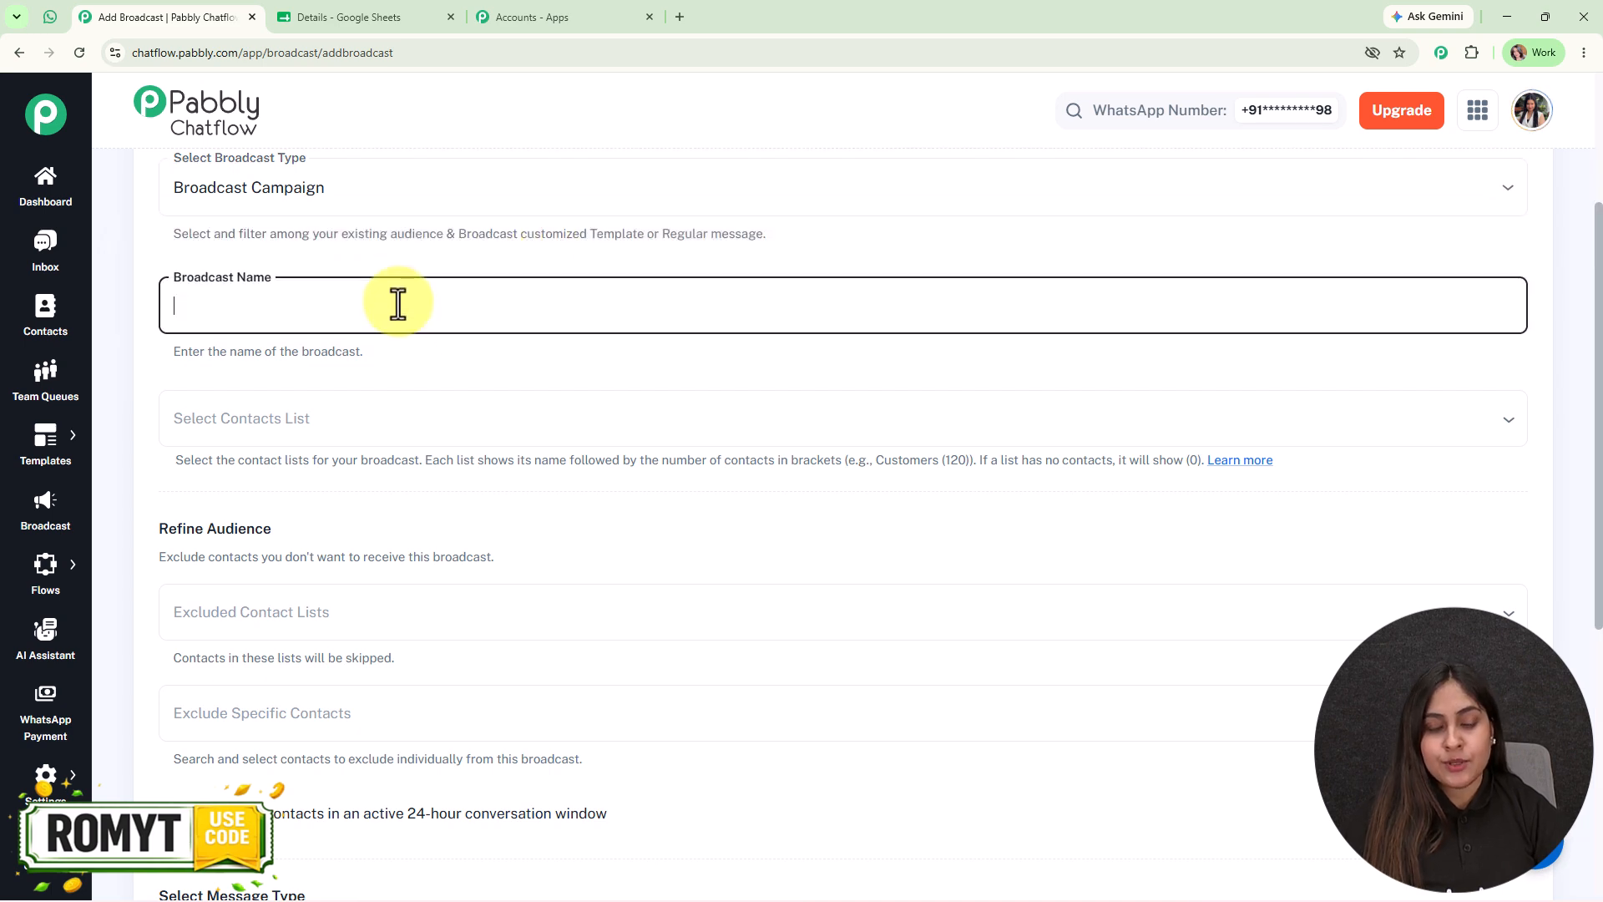
{"action": "type", "text": "New "}
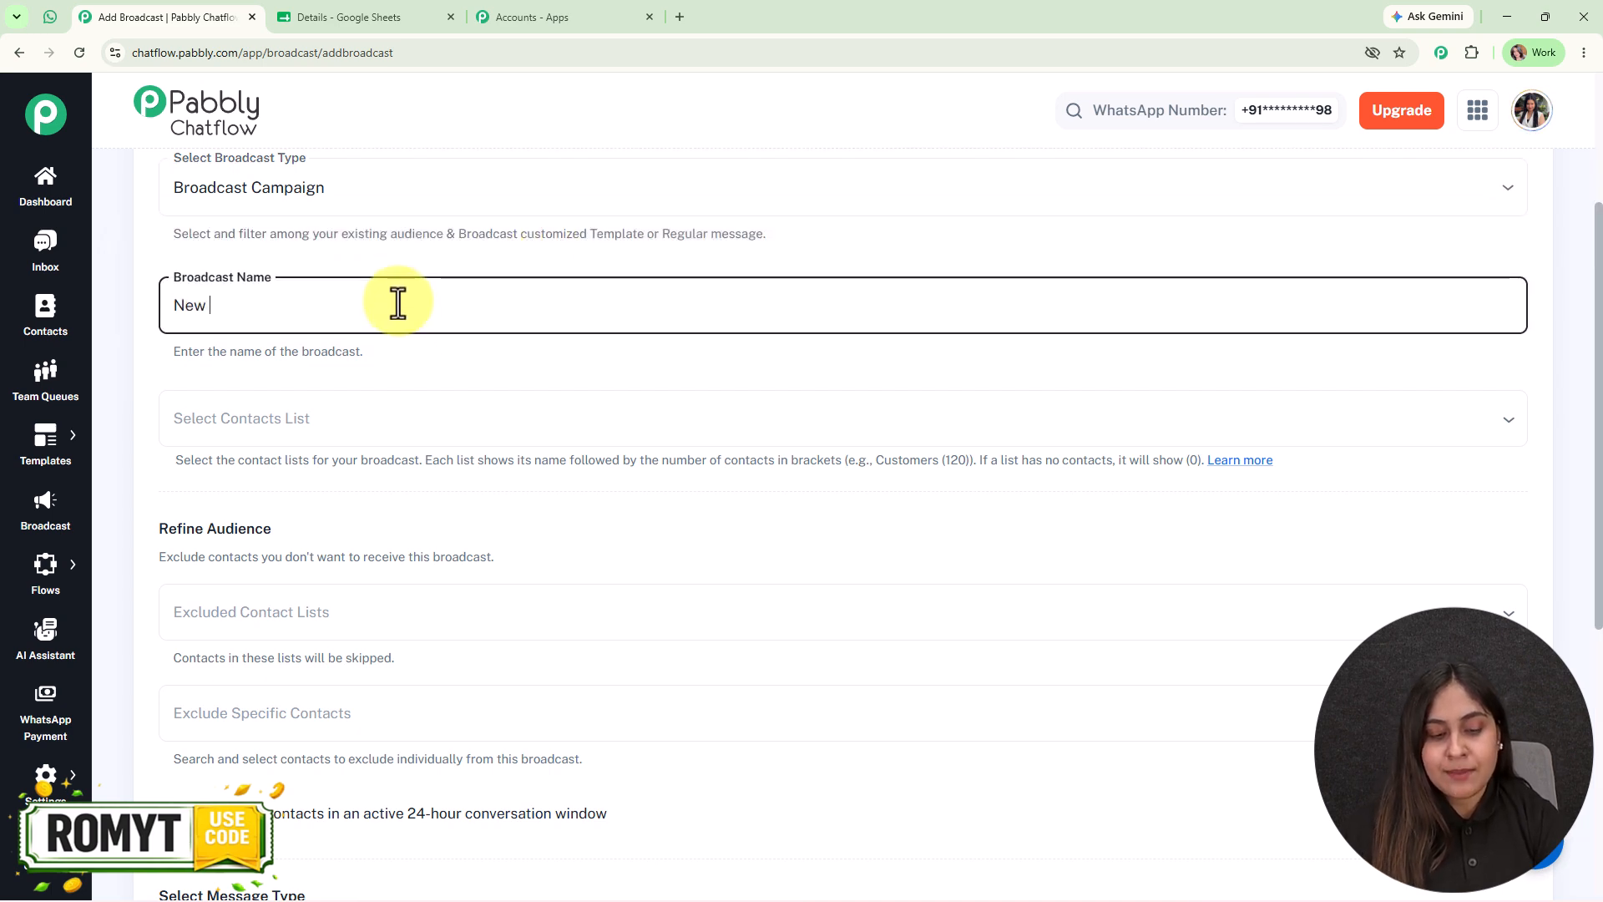
{"action": "type", "text": "Rest"}
{"action": "key", "text": "BackSpace"}
{"action": "key", "text": "BackSpace"}
{"action": "type", "text": "straunt Offer"}
Check the contacts in the Details sheet, and open Chatflow's Contacts page in a separate browser tab
{"action": "scroll", "coordinate": [493, 459], "scroll_direction": "down", "scroll_amount": 2}
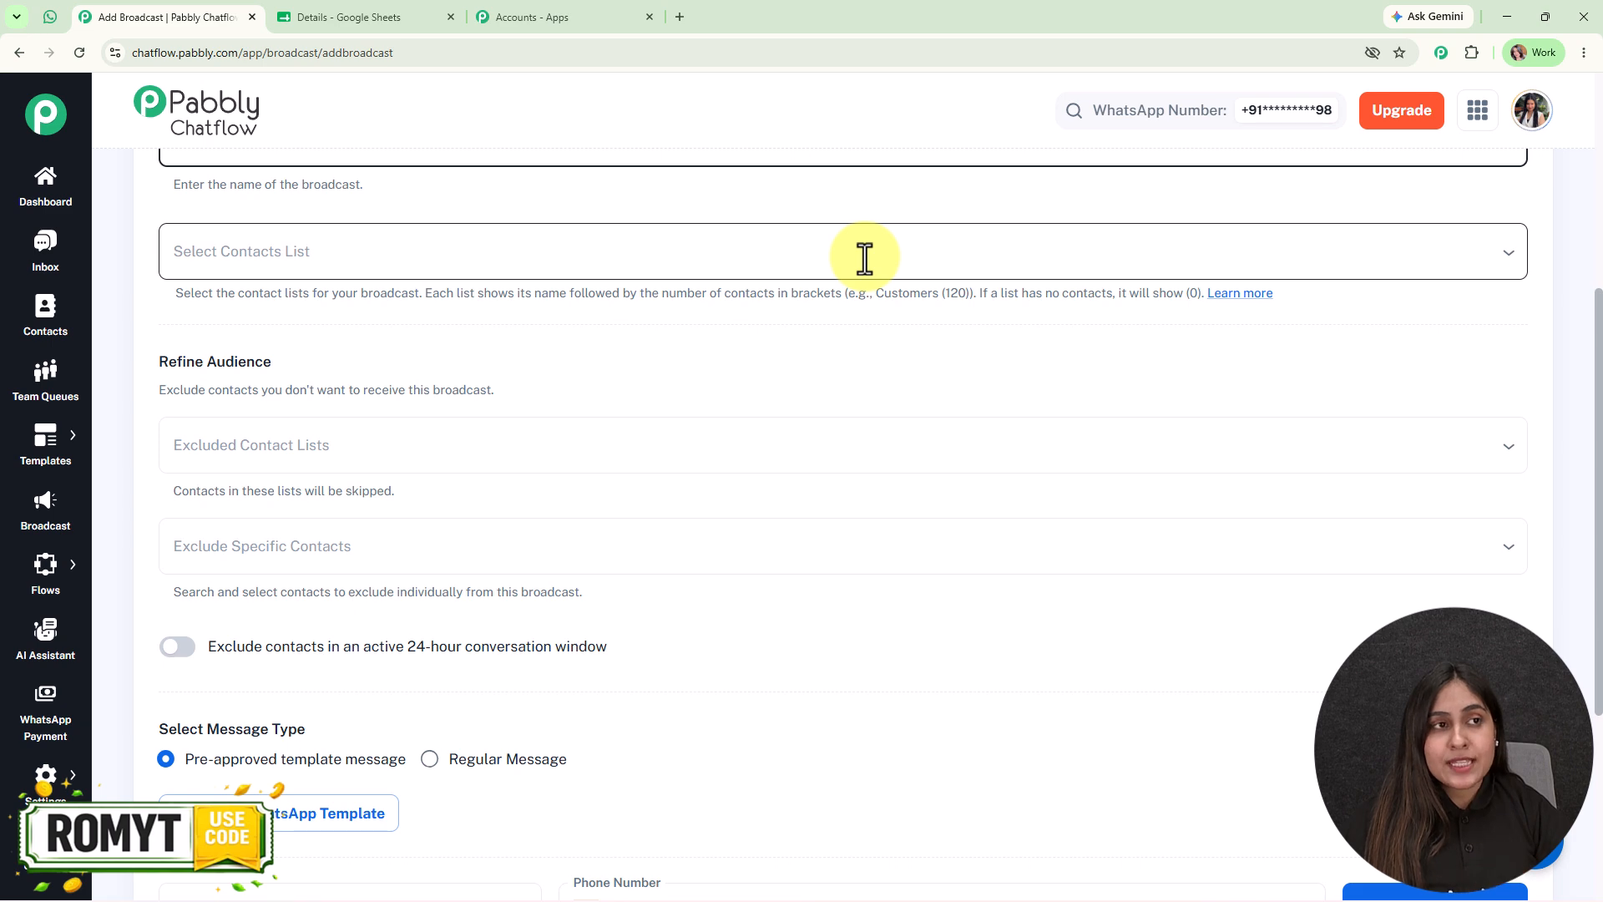
{"action": "left_click", "coordinate": [338, 15]}
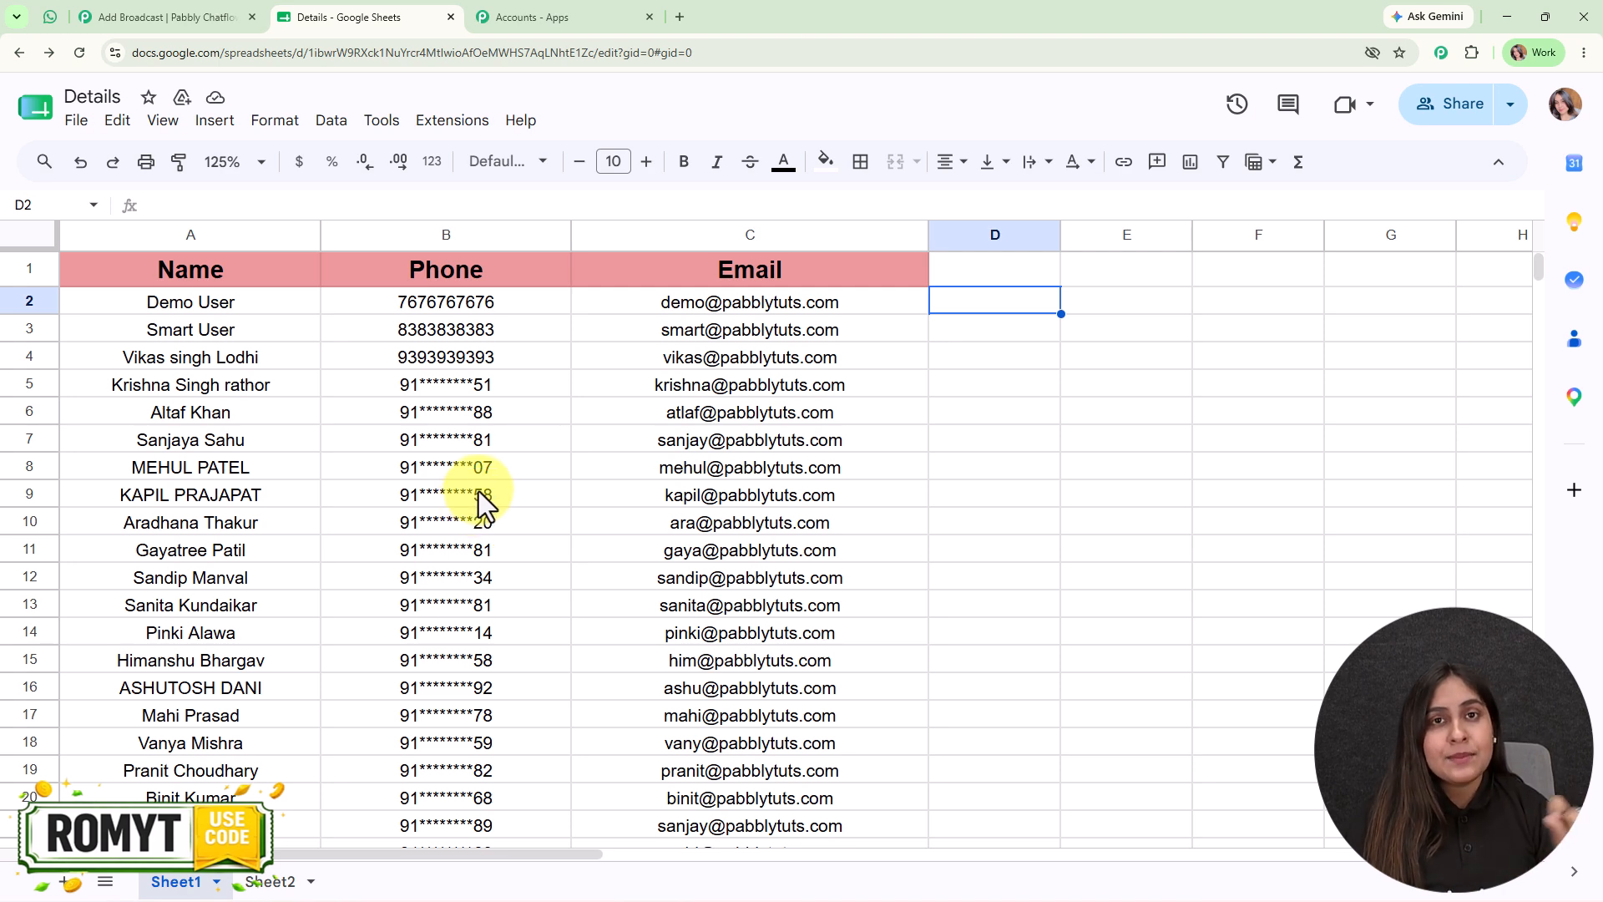
{"action": "left_click", "coordinate": [158, 15]}
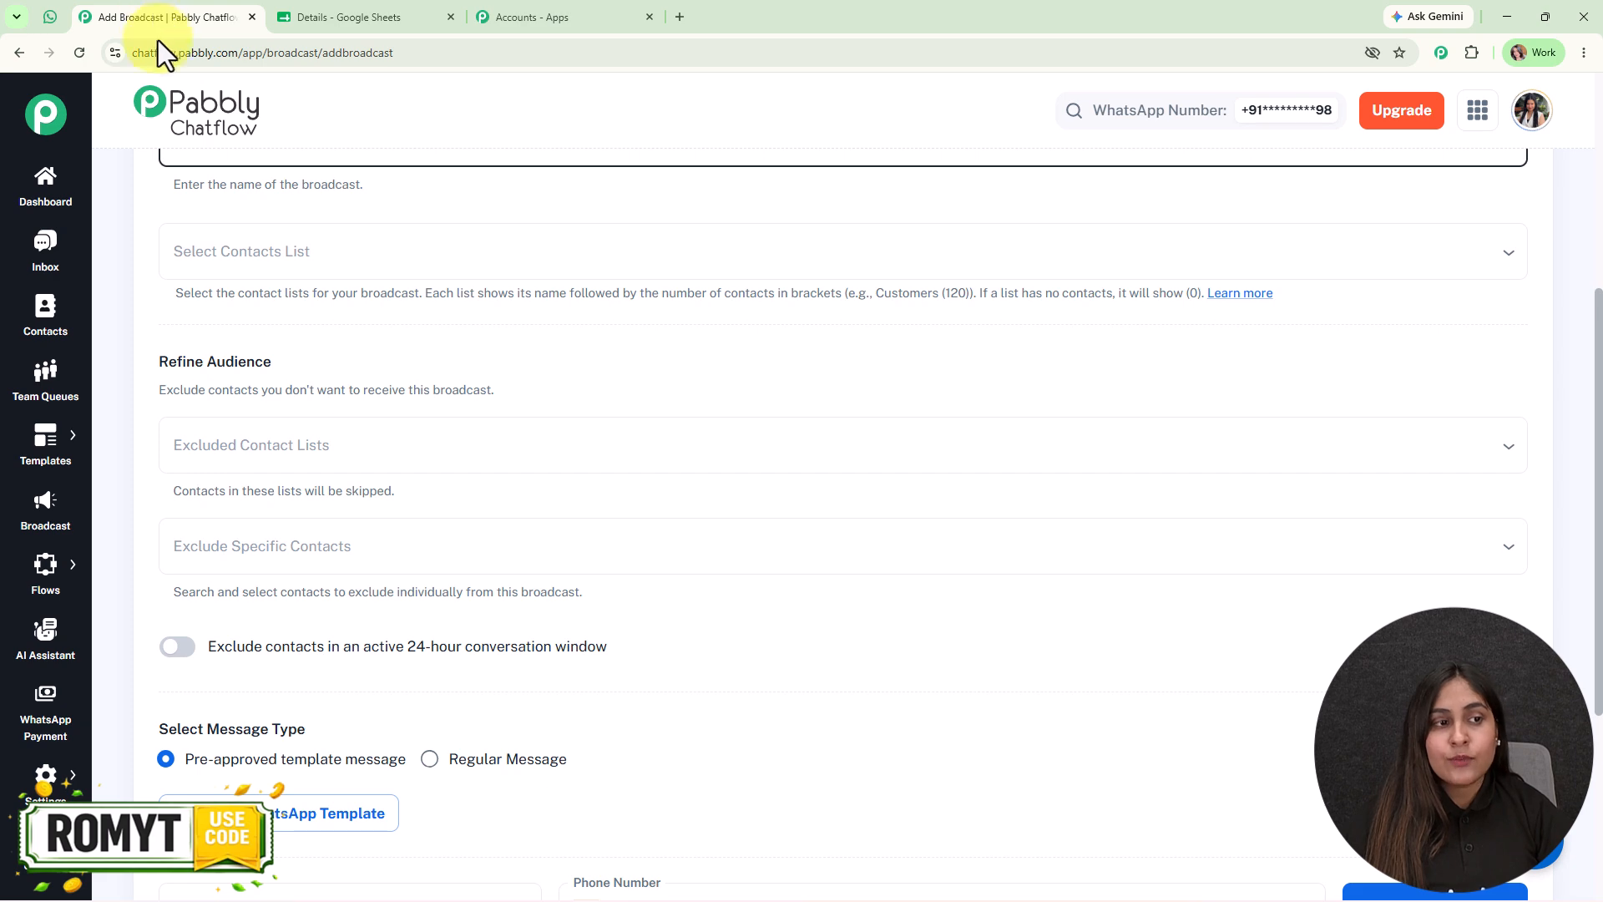
{"action": "right_click", "coordinate": [47, 319]}
{"action": "left_click", "coordinate": [67, 332]}
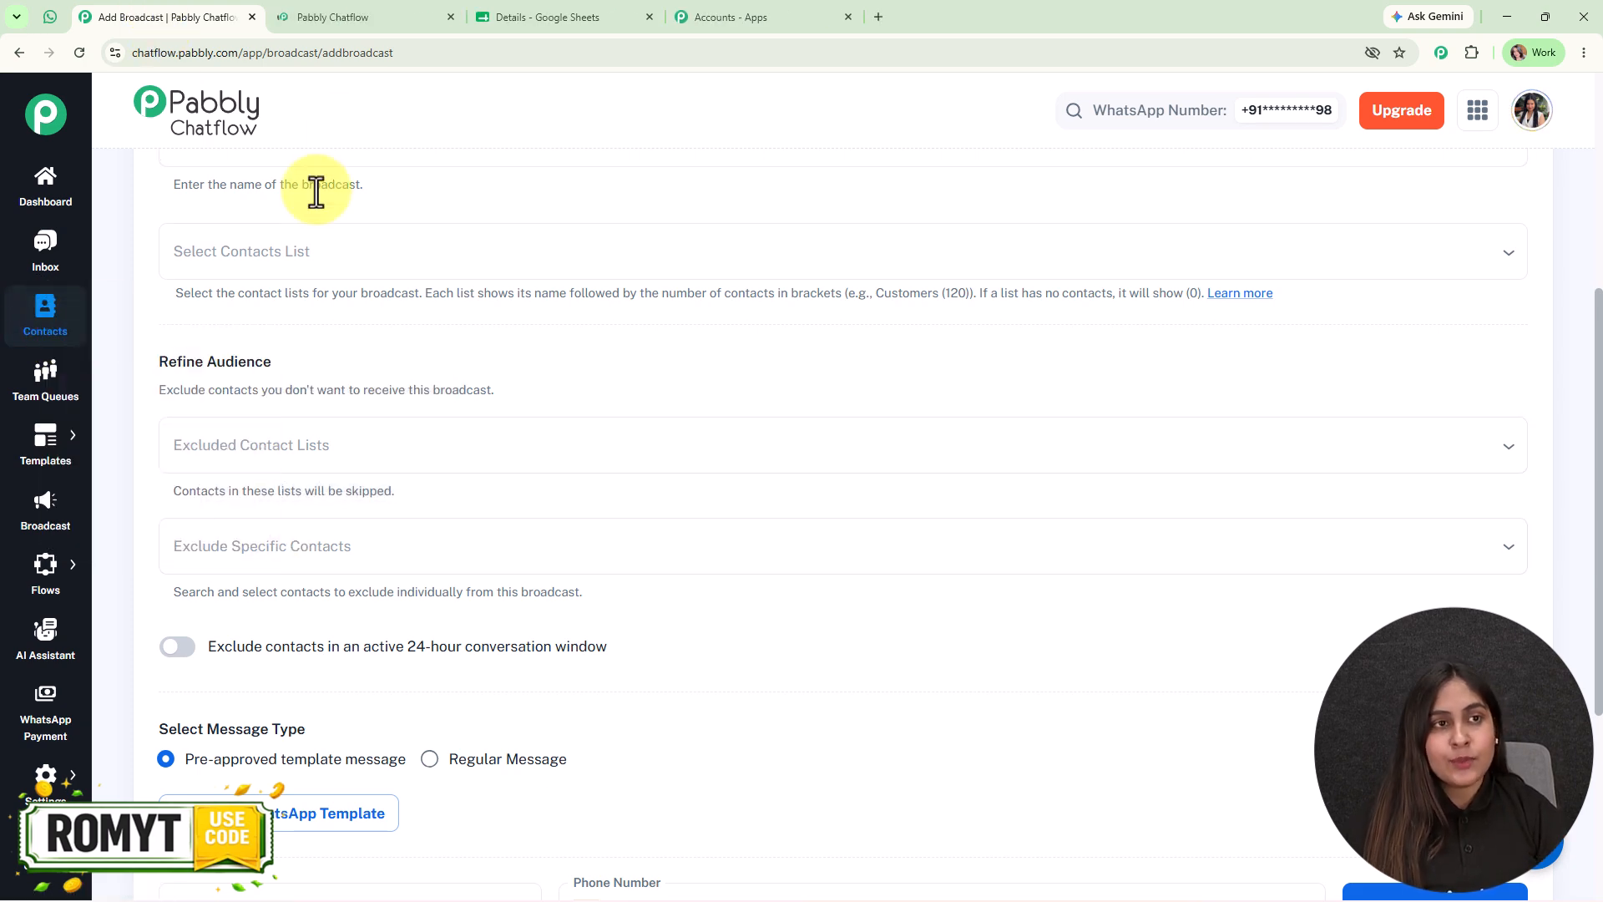
{"action": "left_click", "coordinate": [398, 3]}
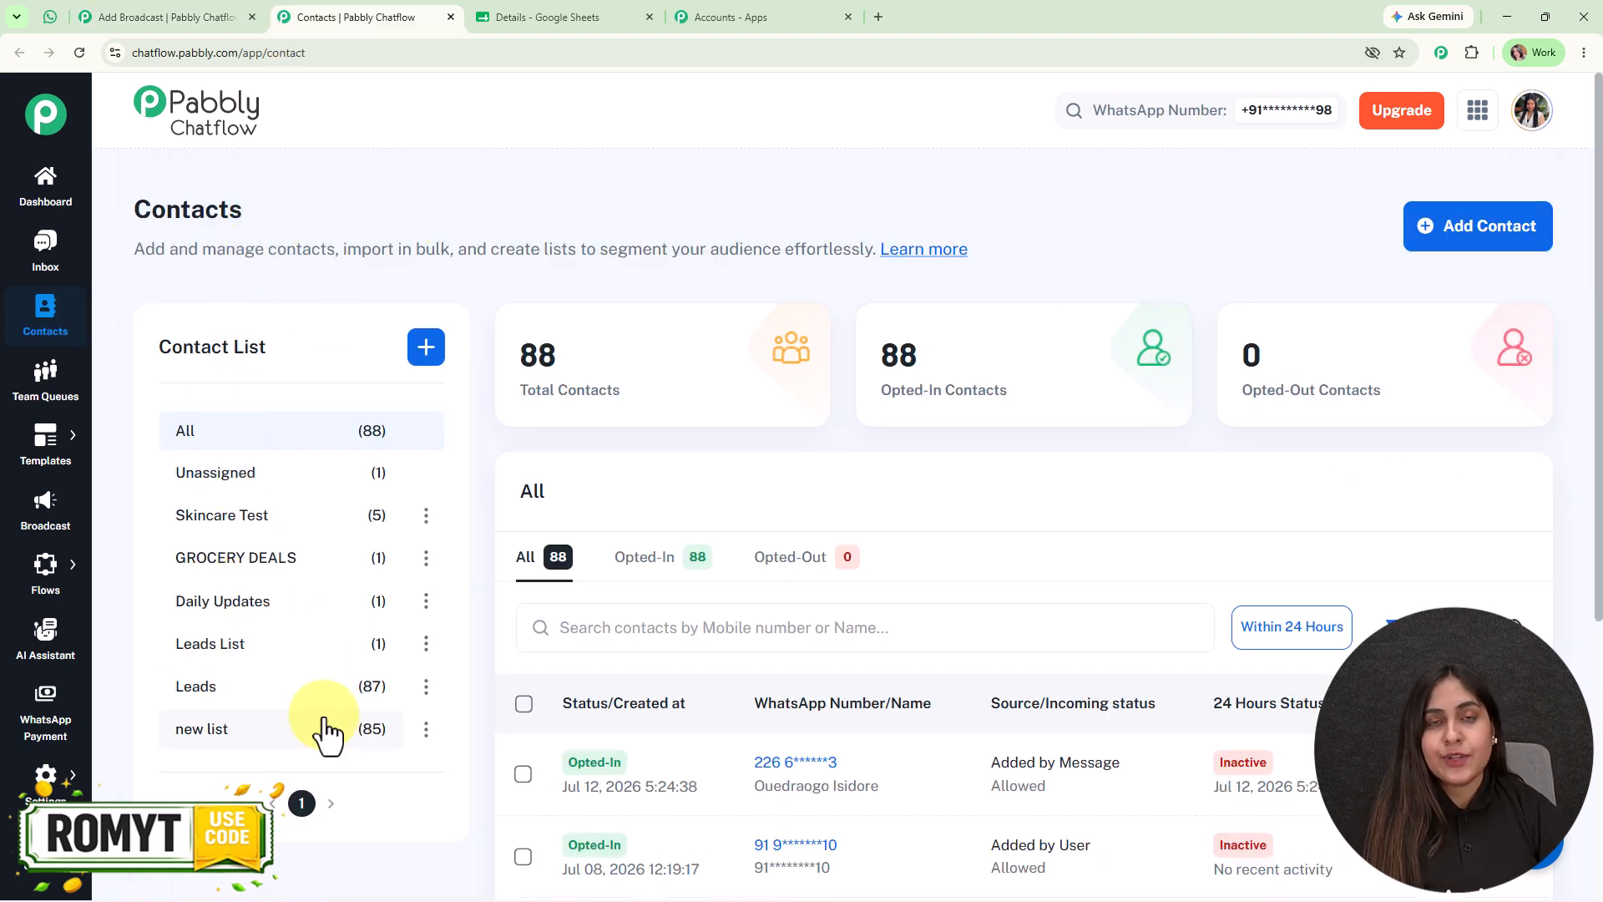
Examine the bulk contact import form alongside the Details sheet, and close the form without adding contacts
{"action": "left_click", "coordinate": [1422, 240]}
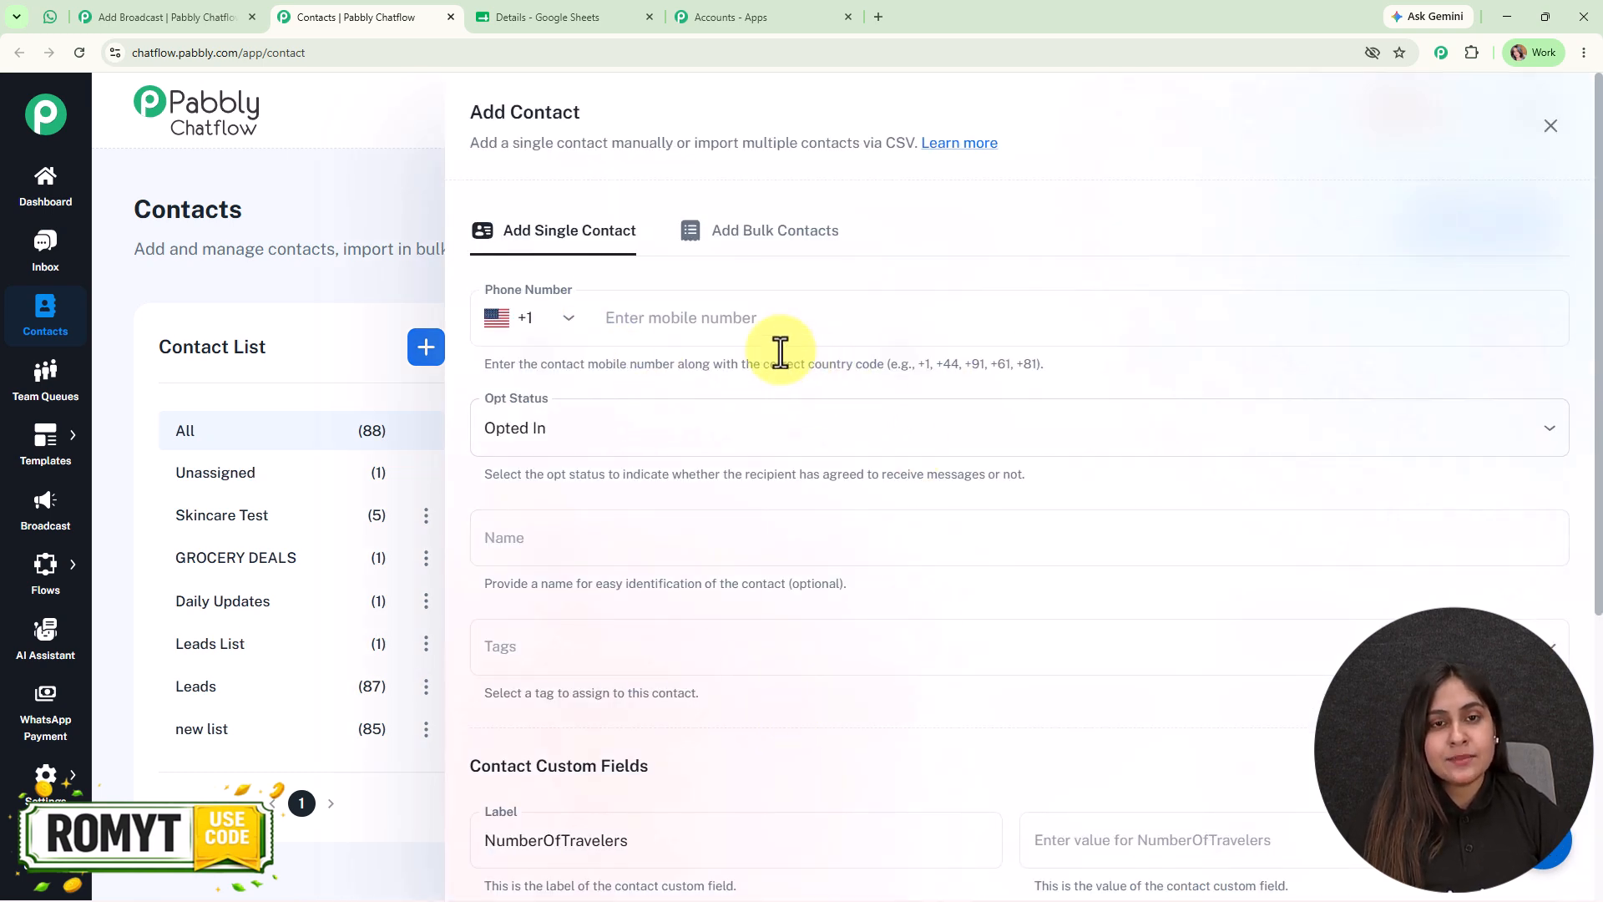
{"action": "left_click", "coordinate": [754, 250]}
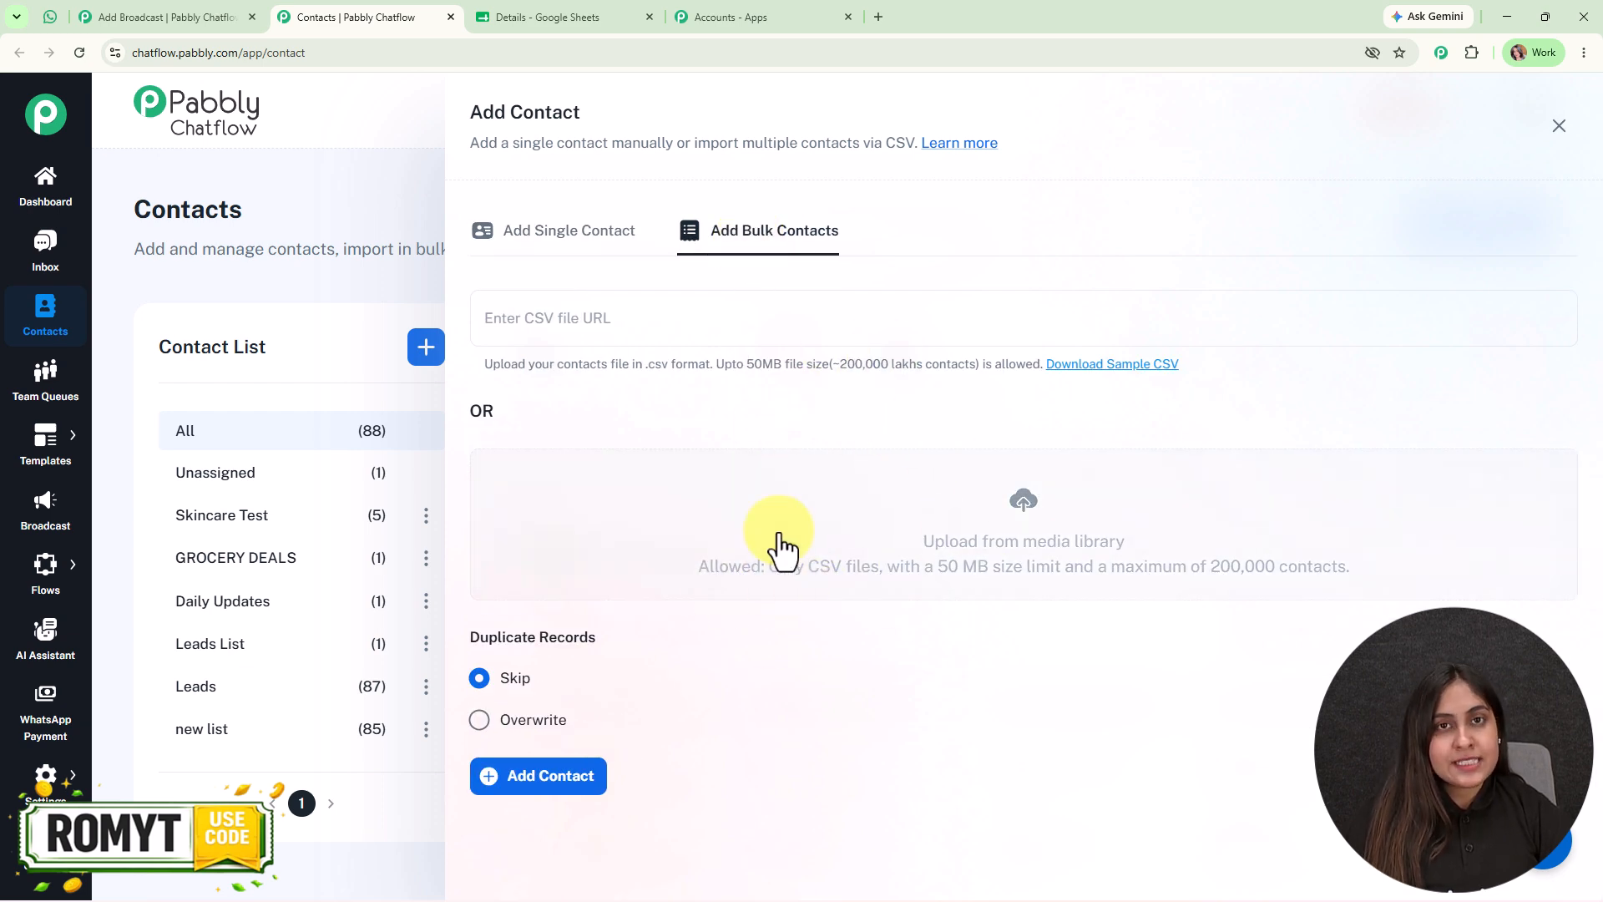
{"action": "left_click", "coordinate": [495, 15]}
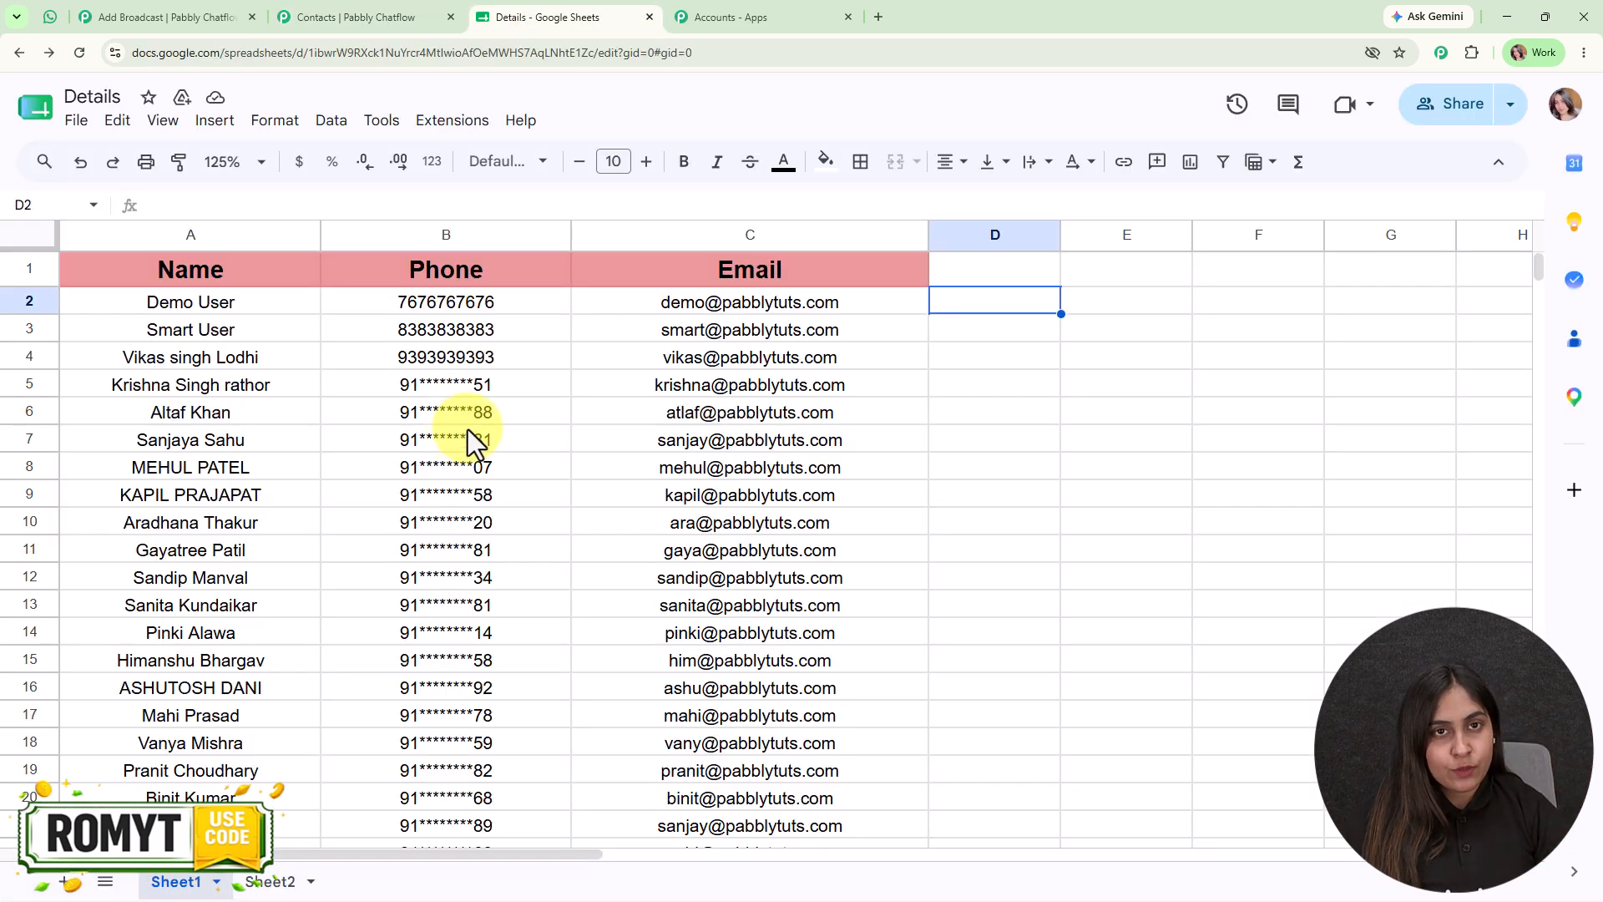
{"action": "left_click", "coordinate": [313, 15]}
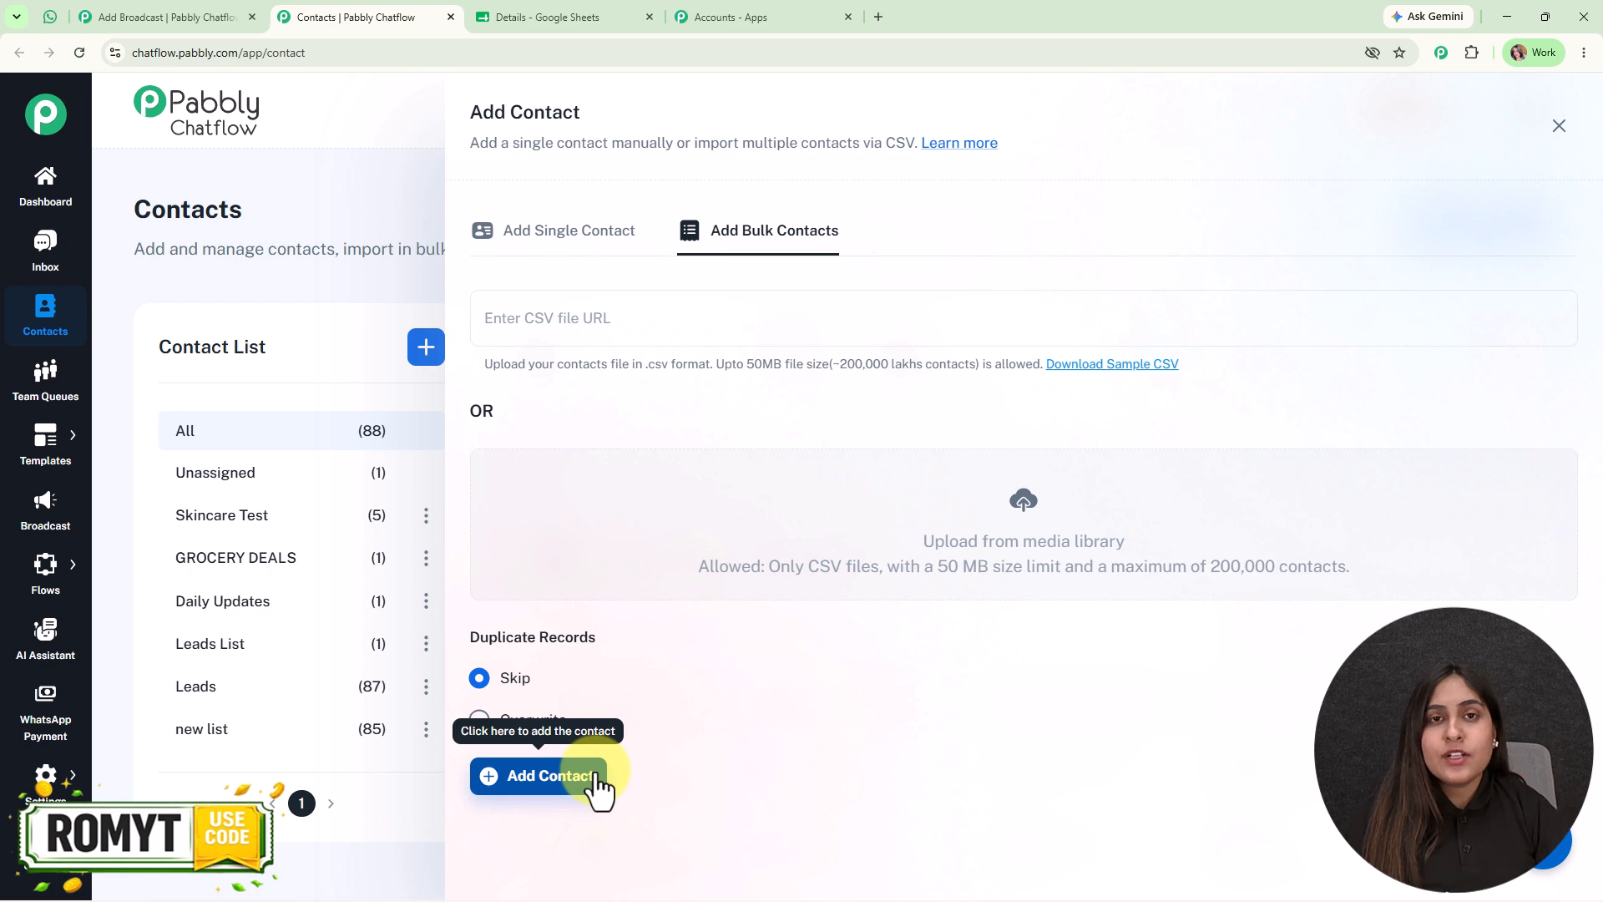
{"action": "left_click", "coordinate": [1557, 127]}
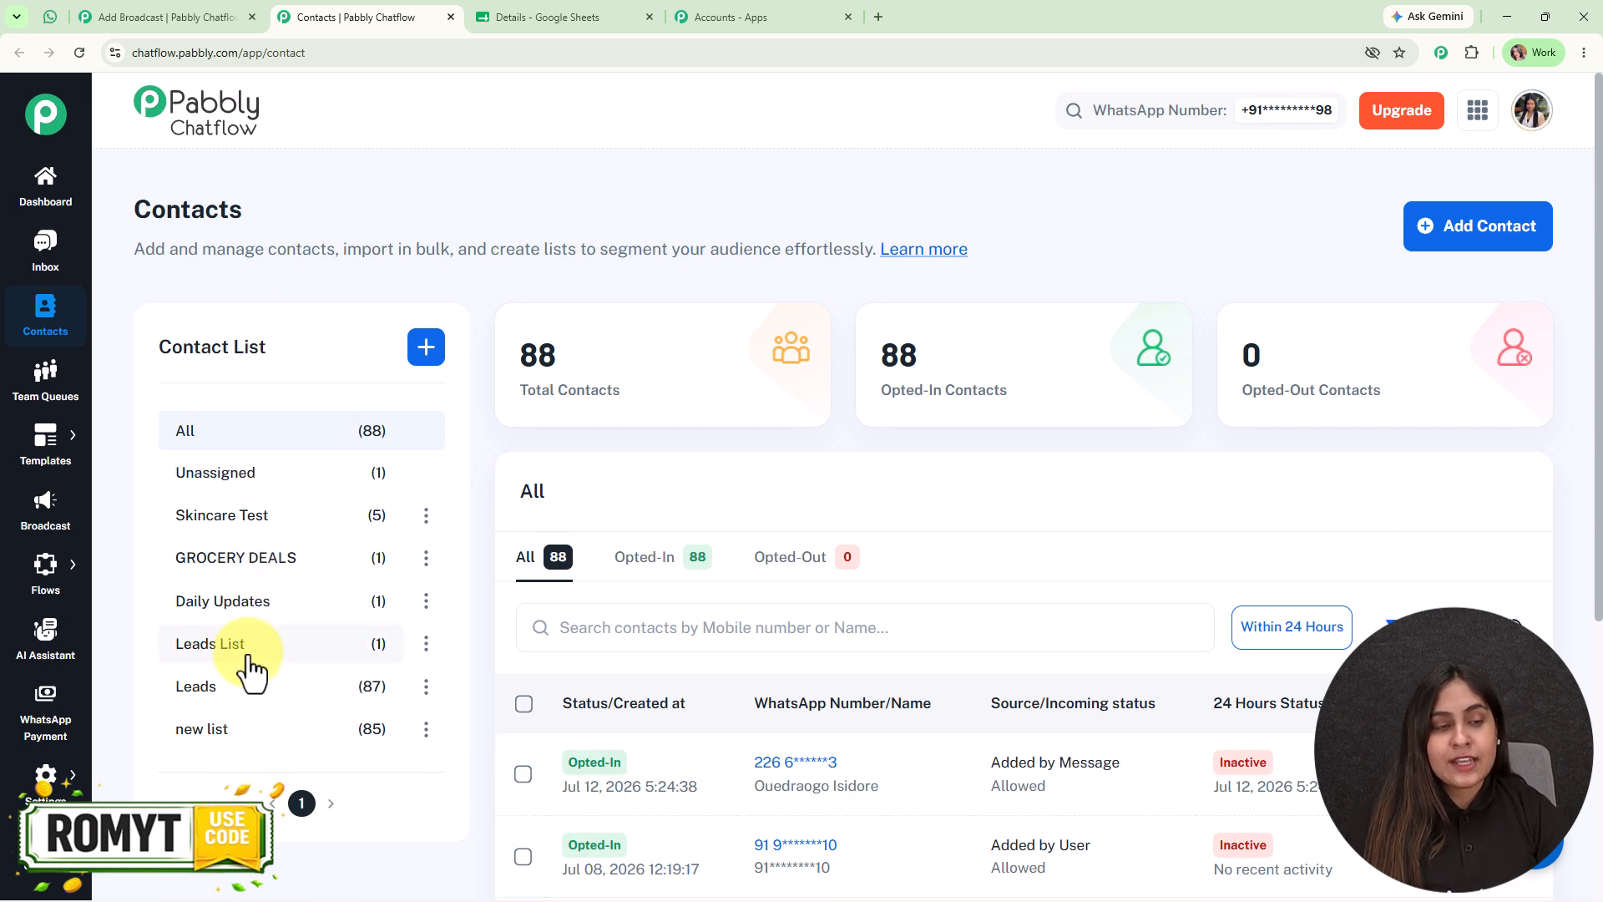
Select the contact list "new list" as the audience of the restaurant offer broadcast
{"action": "left_click", "coordinate": [172, 17]}
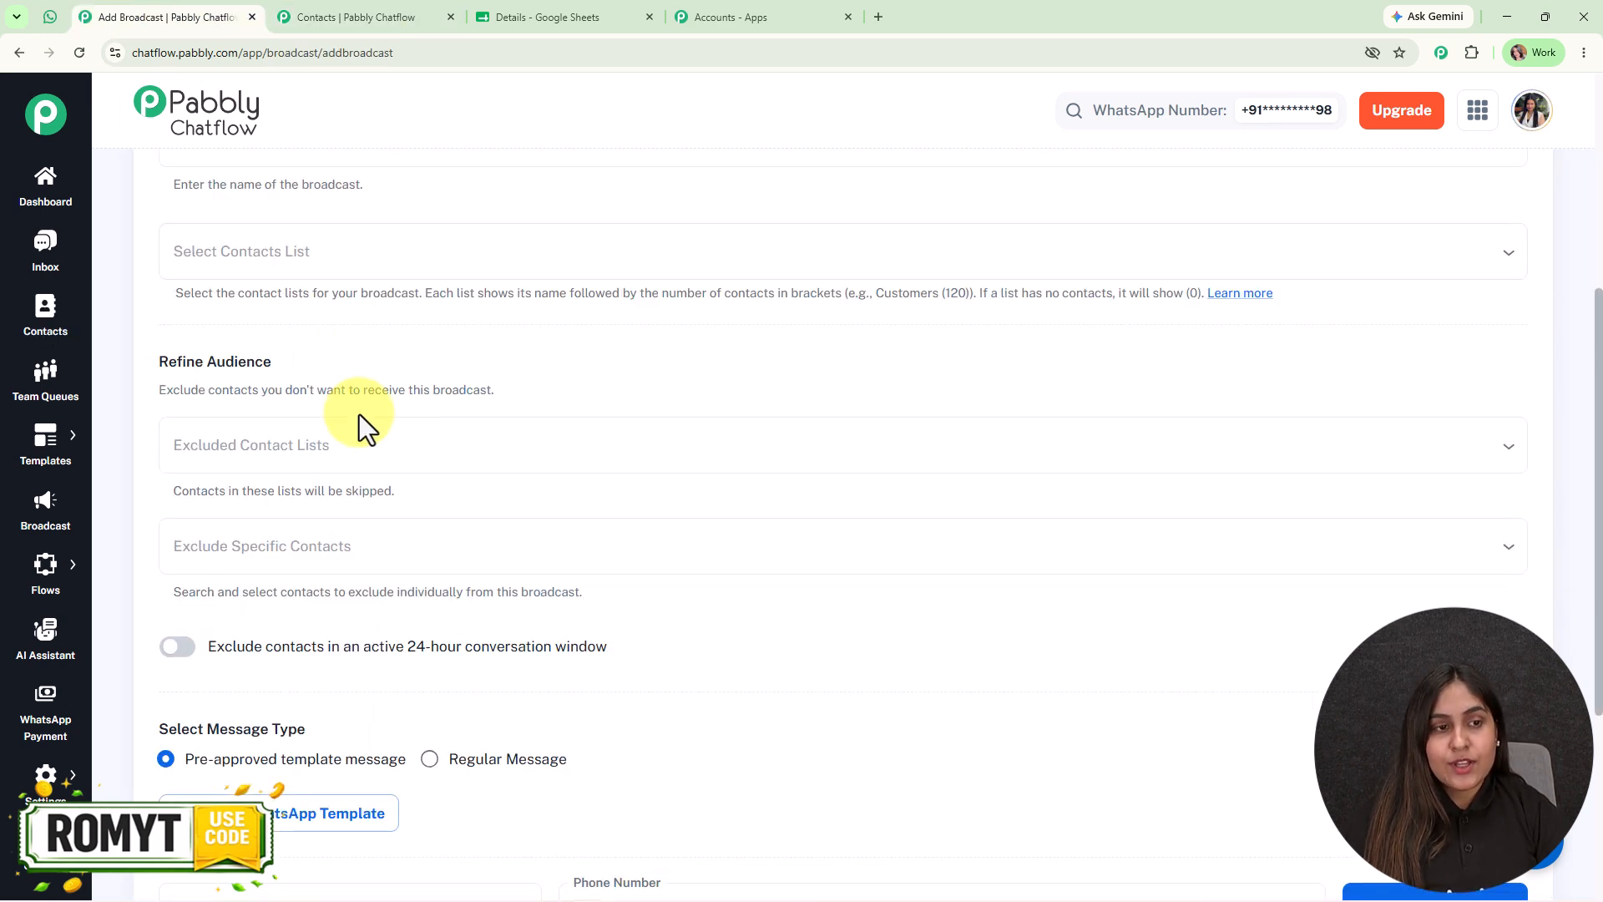
{"action": "left_click", "coordinate": [324, 250]}
{"action": "left_click", "coordinate": [343, 544]}
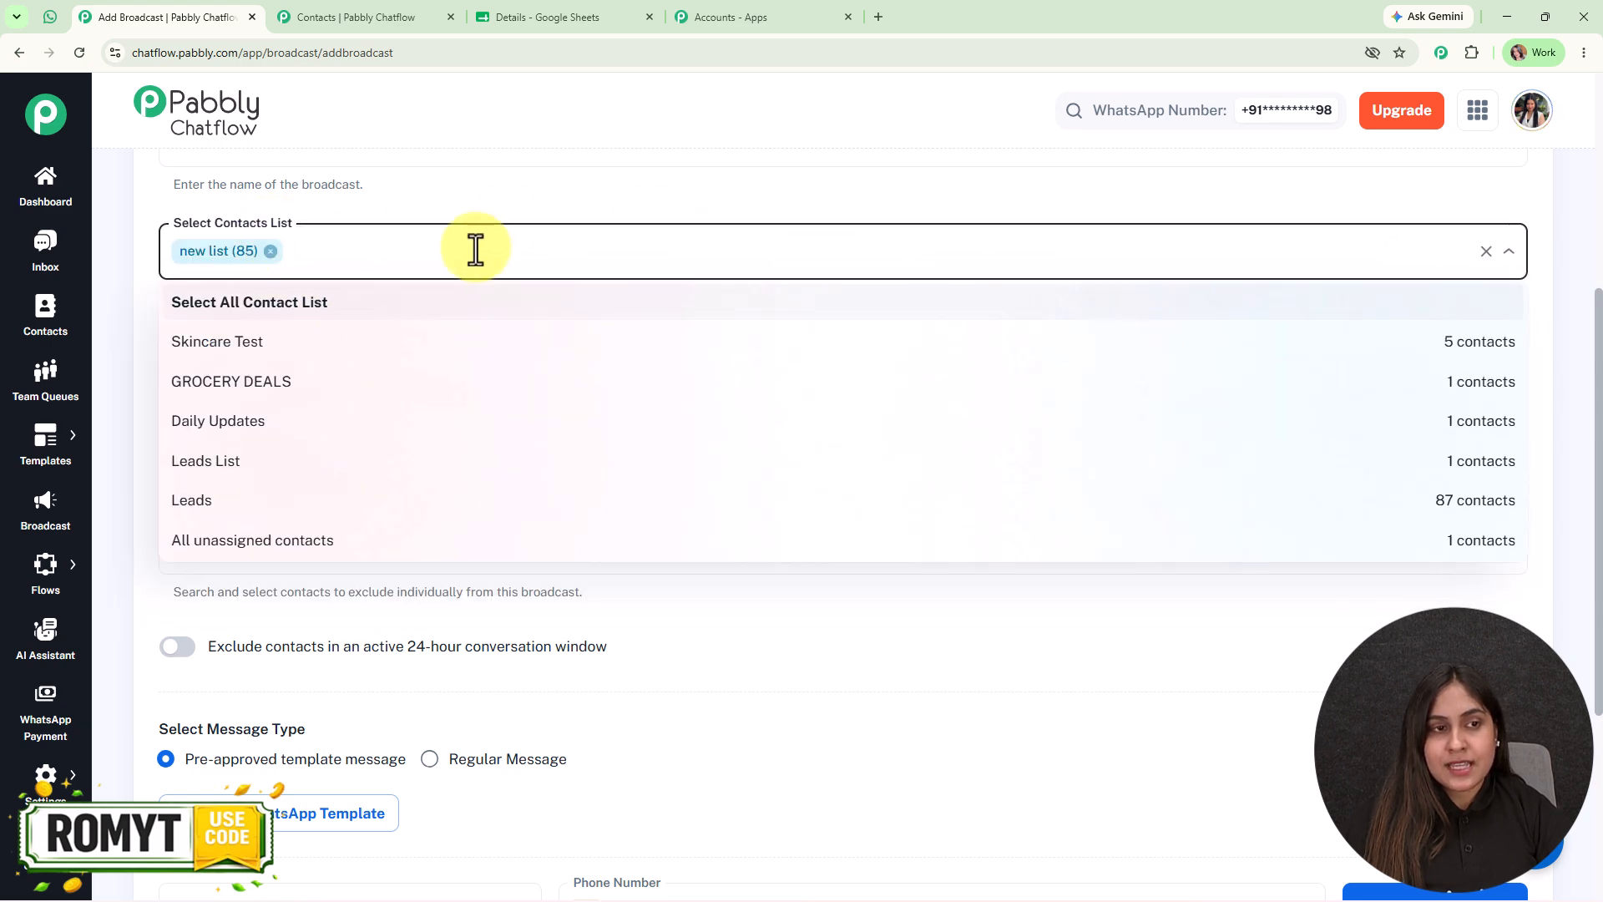
{"action": "left_click", "coordinate": [359, 203]}
Review the Refine Audience options for excluding contact lists or specific contacts from the broadcast
{"action": "scroll", "coordinate": [477, 618], "scroll_direction": "down", "scroll_amount": 1}
{"action": "scroll", "coordinate": [478, 619], "scroll_direction": "down", "scroll_amount": 2}
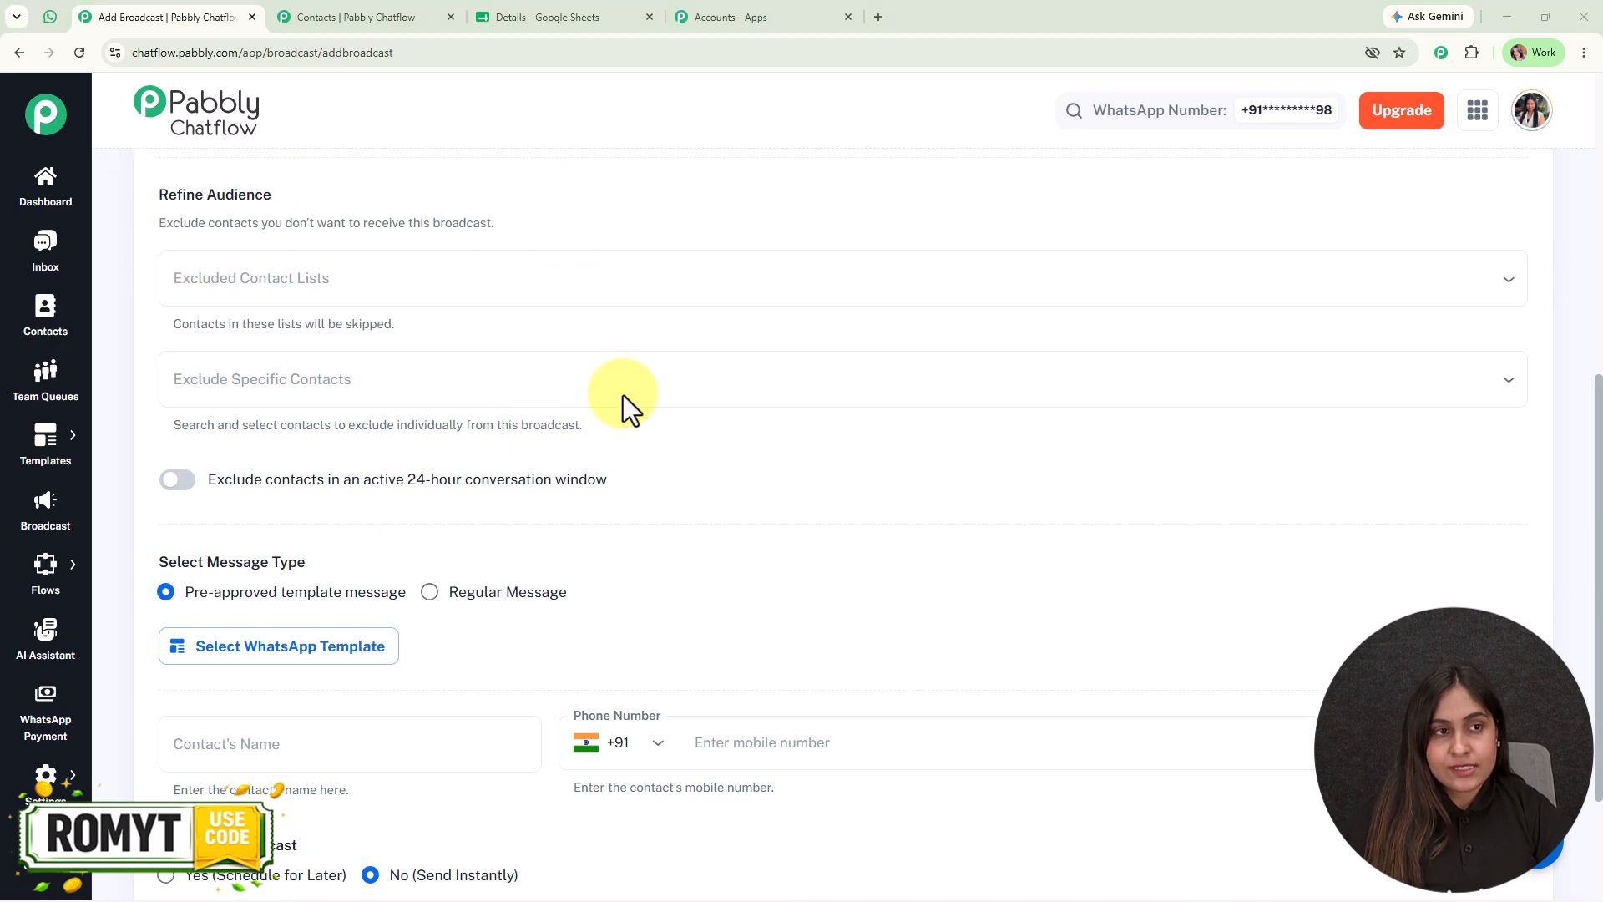
{"action": "left_click_drag", "start_coordinate": [221, 221], "coordinate": [640, 220]}
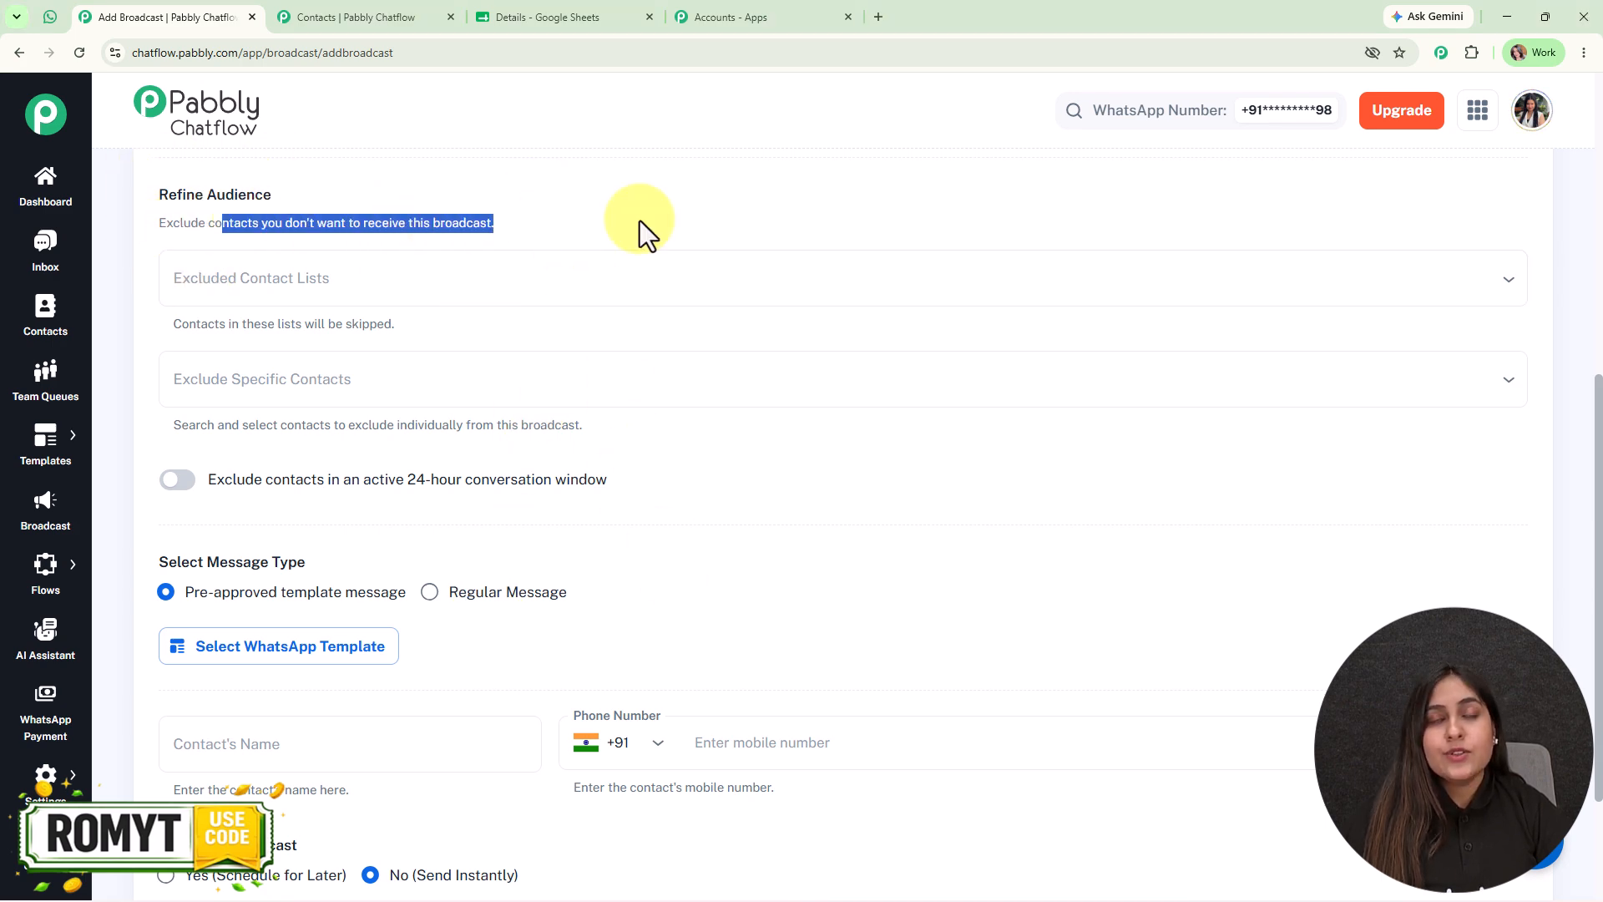
Look through the choices for excluded contact lists and excluded specific contacts without selecting any, and check the chosen audience list
{"action": "left_click", "coordinate": [640, 220]}
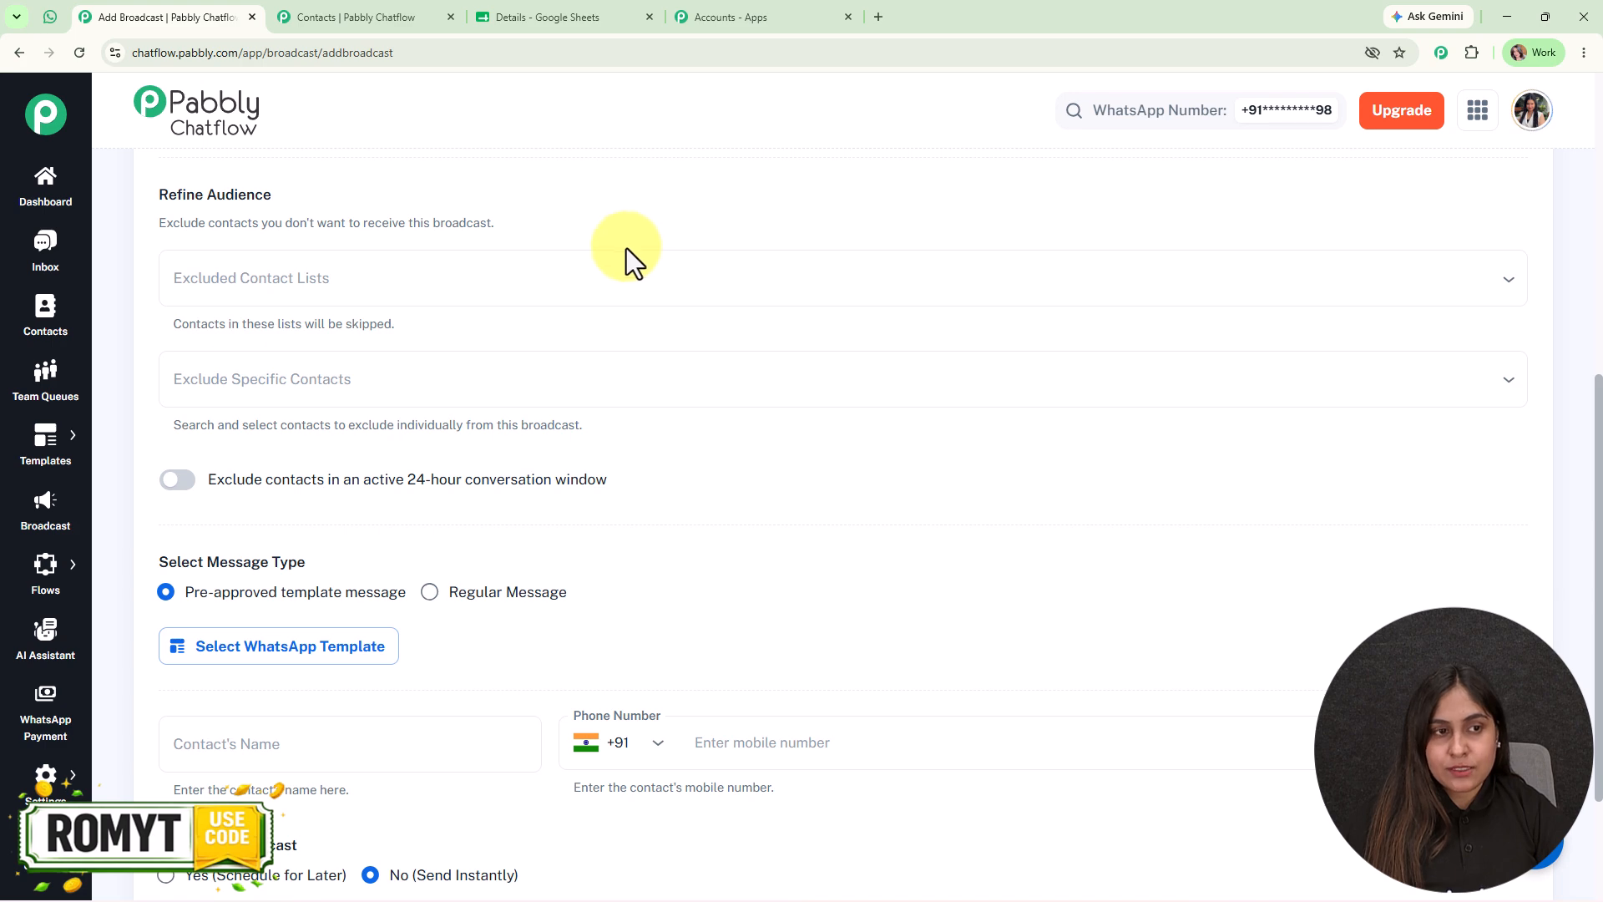
{"action": "left_click", "coordinate": [244, 277]}
{"action": "left_click", "coordinate": [718, 168]}
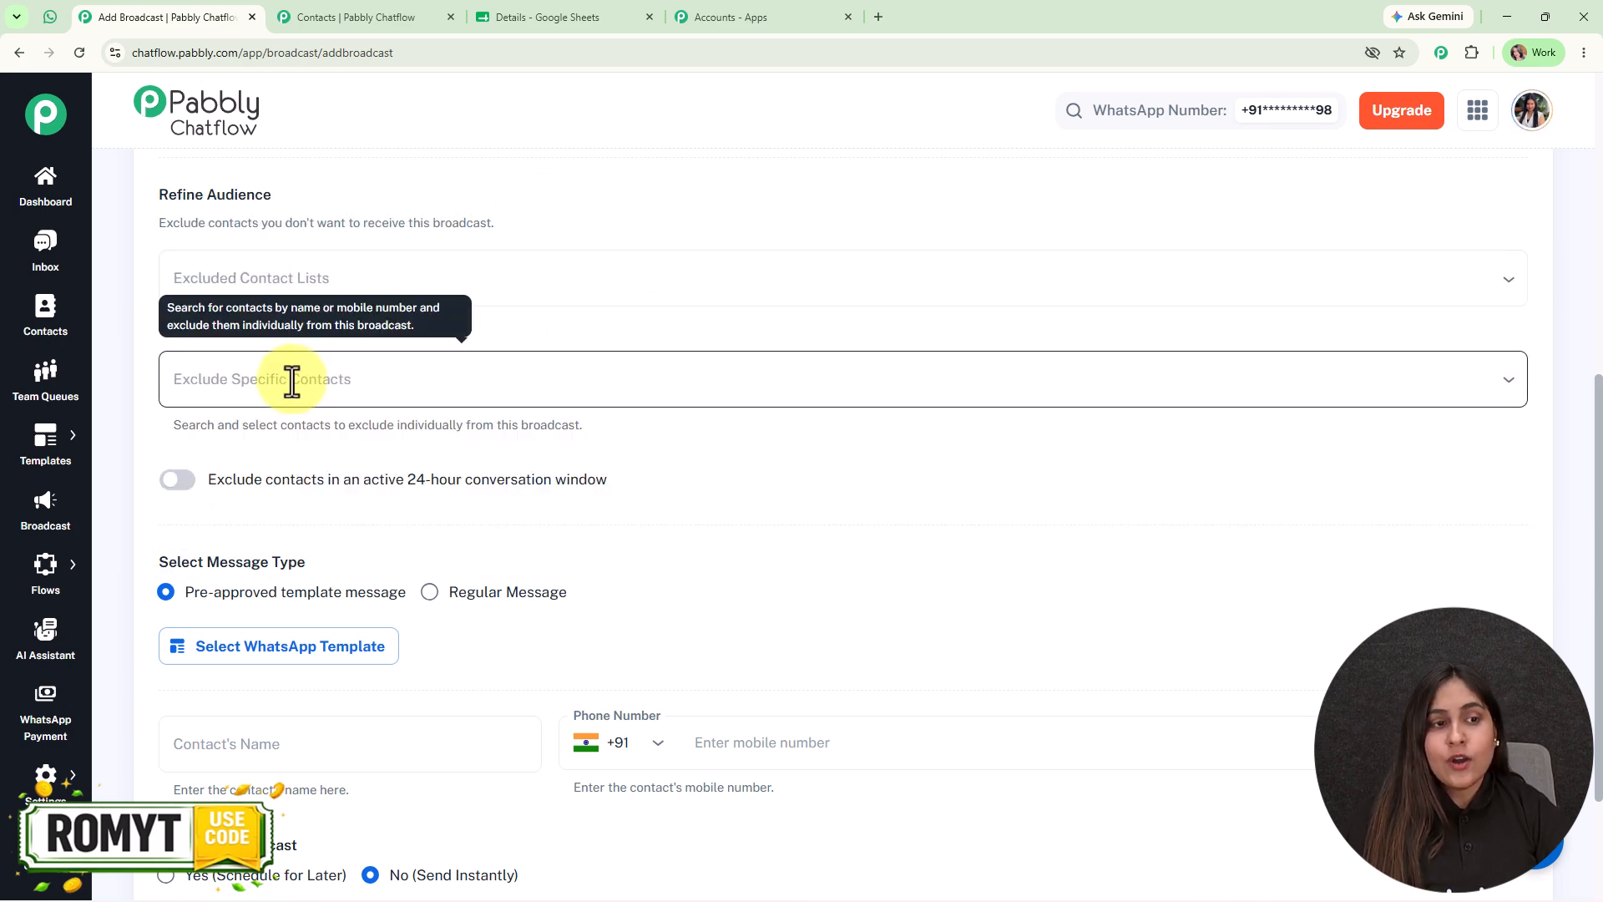
{"action": "scroll", "coordinate": [291, 381], "scroll_direction": "down", "scroll_amount": 1}
{"action": "scroll", "coordinate": [292, 382], "scroll_direction": "down", "scroll_amount": 2}
{"action": "left_click", "coordinate": [287, 209]}
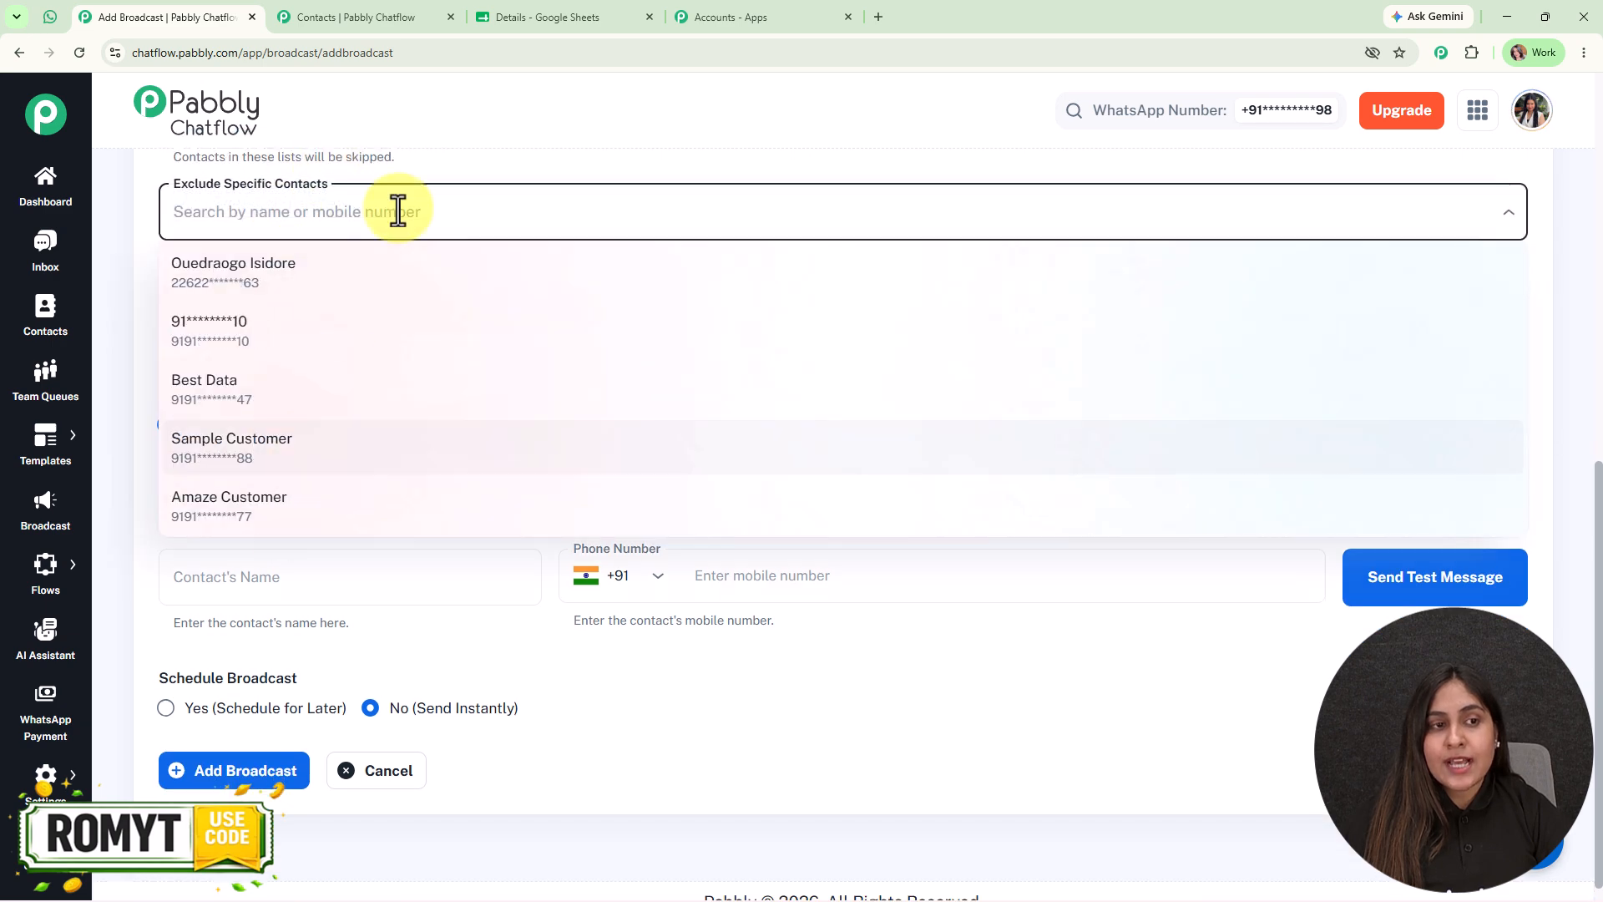
{"action": "left_click", "coordinate": [506, 158]}
{"action": "scroll", "coordinate": [362, 217], "scroll_direction": "up", "scroll_amount": 5}
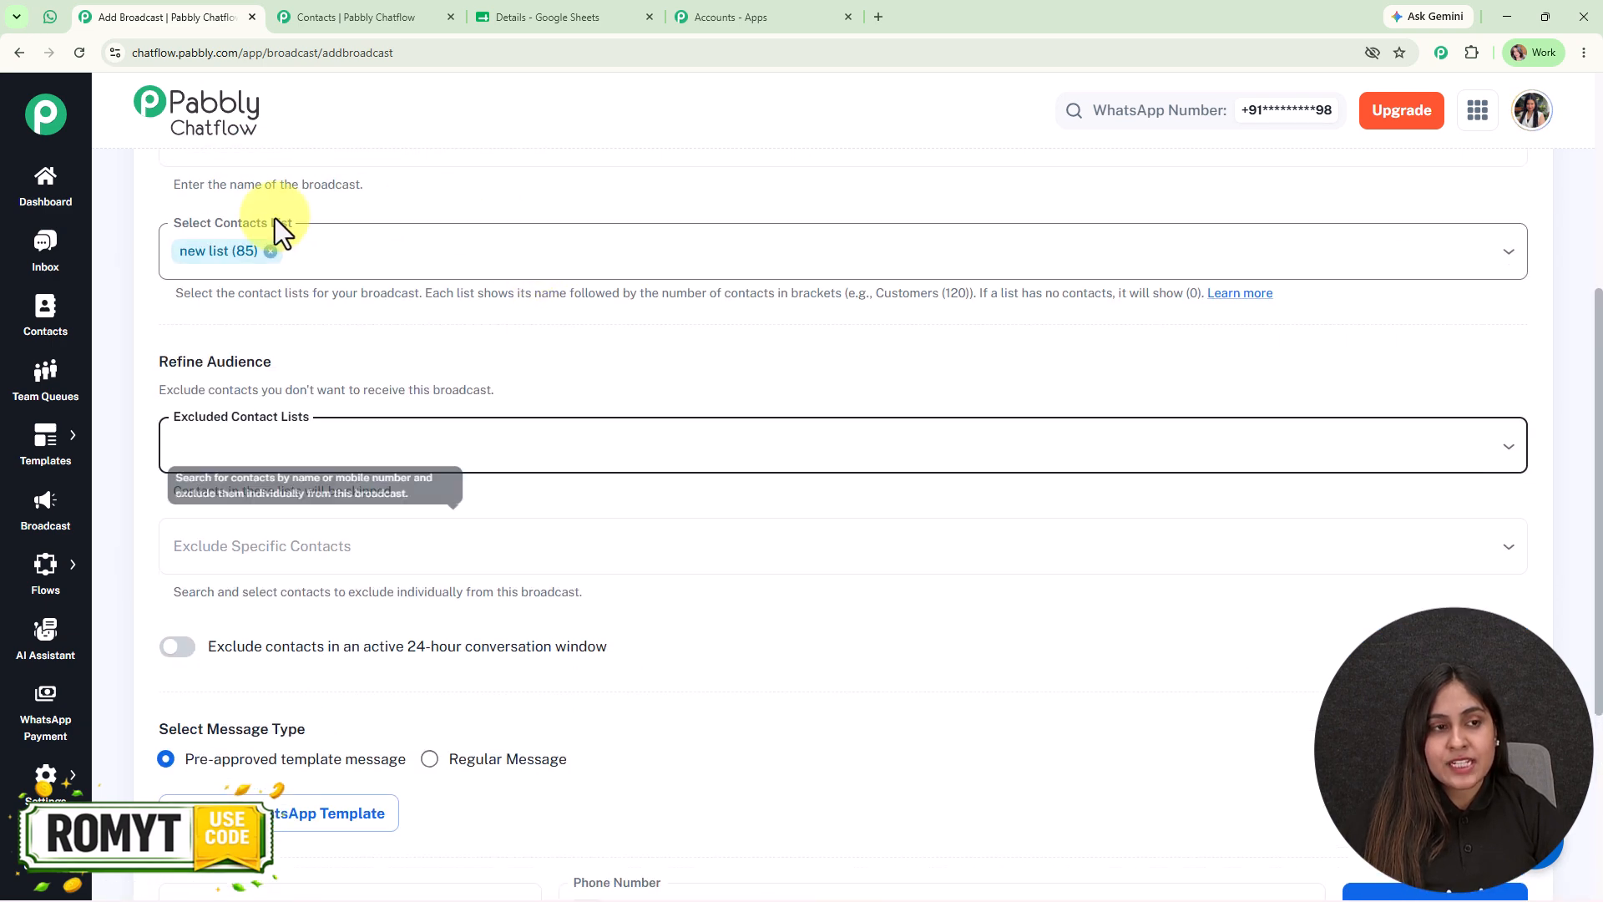
Try the option to exclude contacts in an active 24-hour conversation window, and turn it back off
{"action": "scroll", "coordinate": [461, 333], "scroll_direction": "down", "scroll_amount": 4}
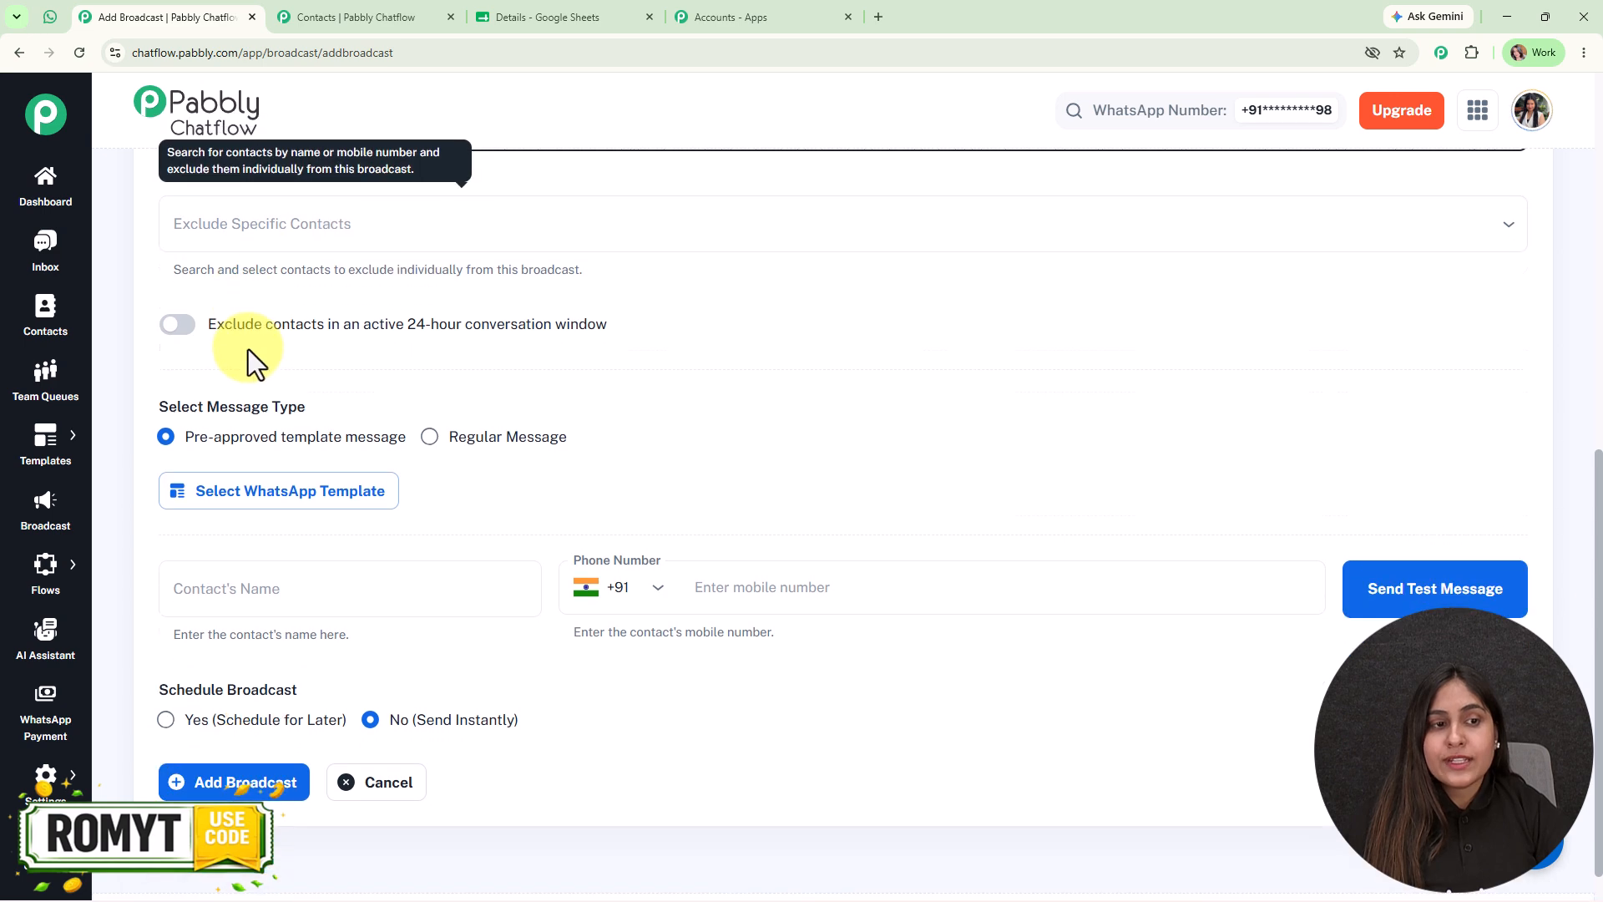
{"action": "left_click", "coordinate": [573, 302]}
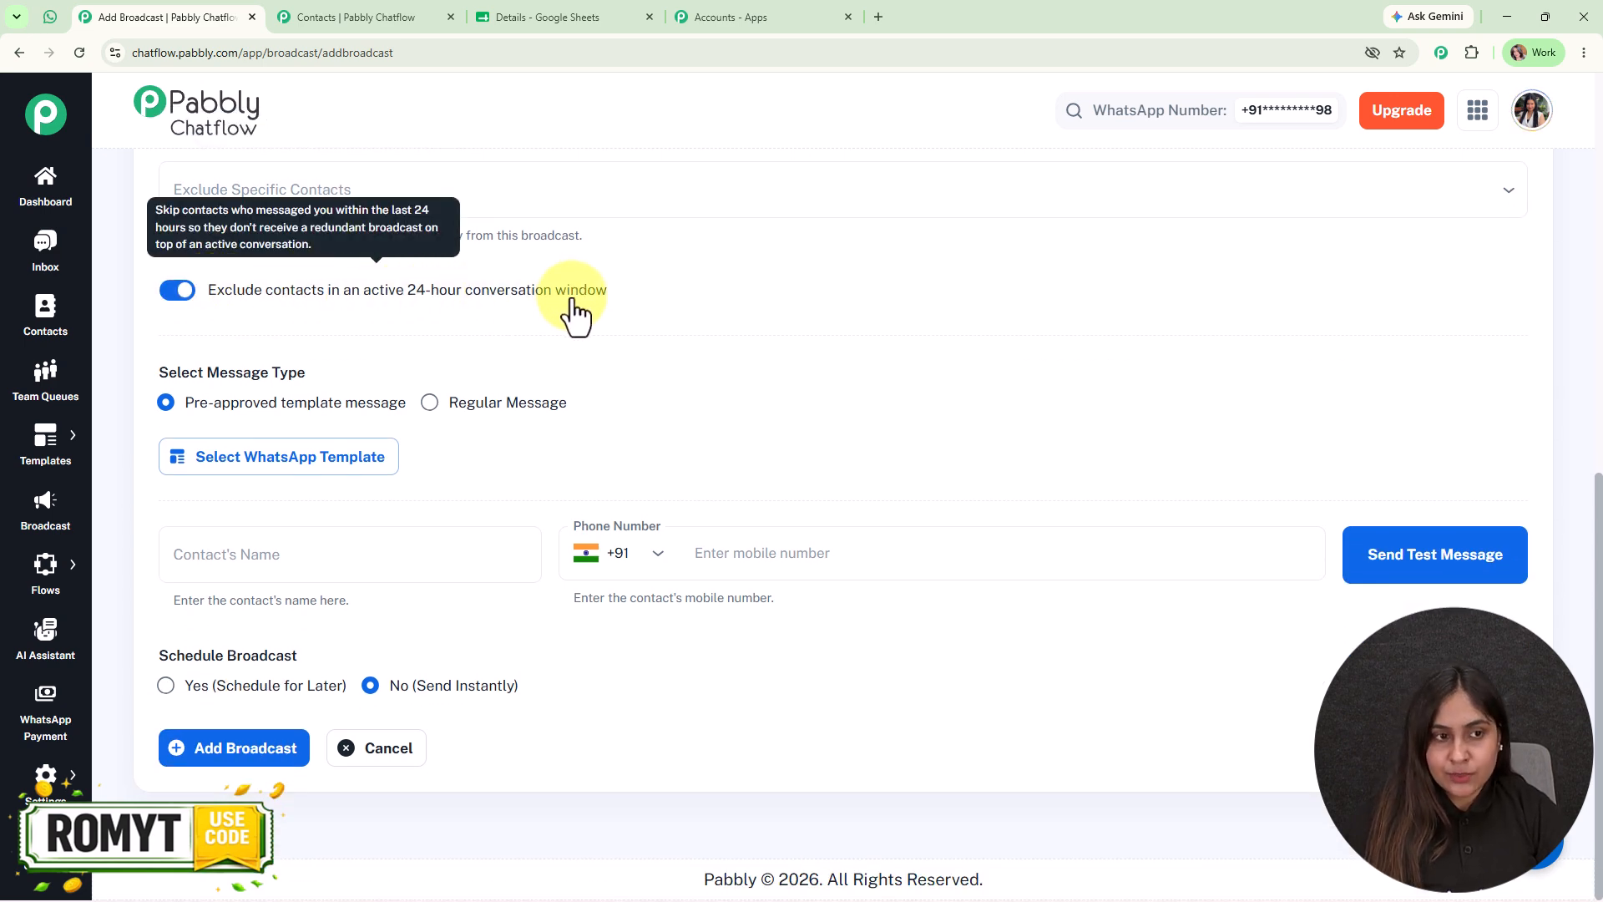
{"action": "left_click", "coordinate": [169, 301]}
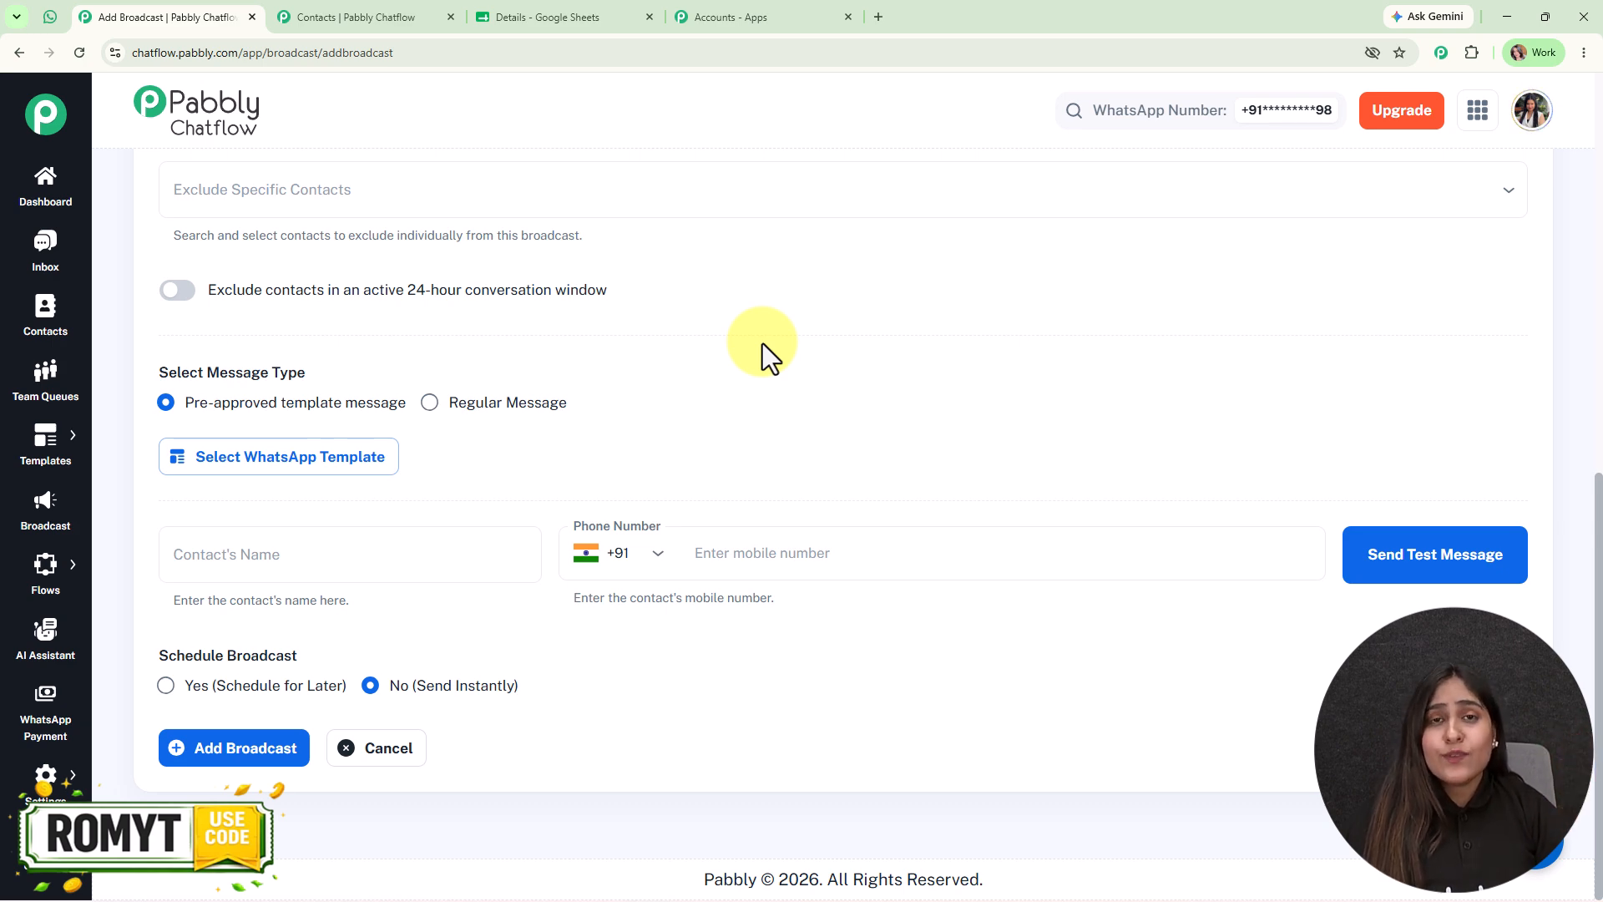
Try the Regular Message type with the Text format and the sample content "fssdfsd"
{"action": "left_click", "coordinate": [469, 404]}
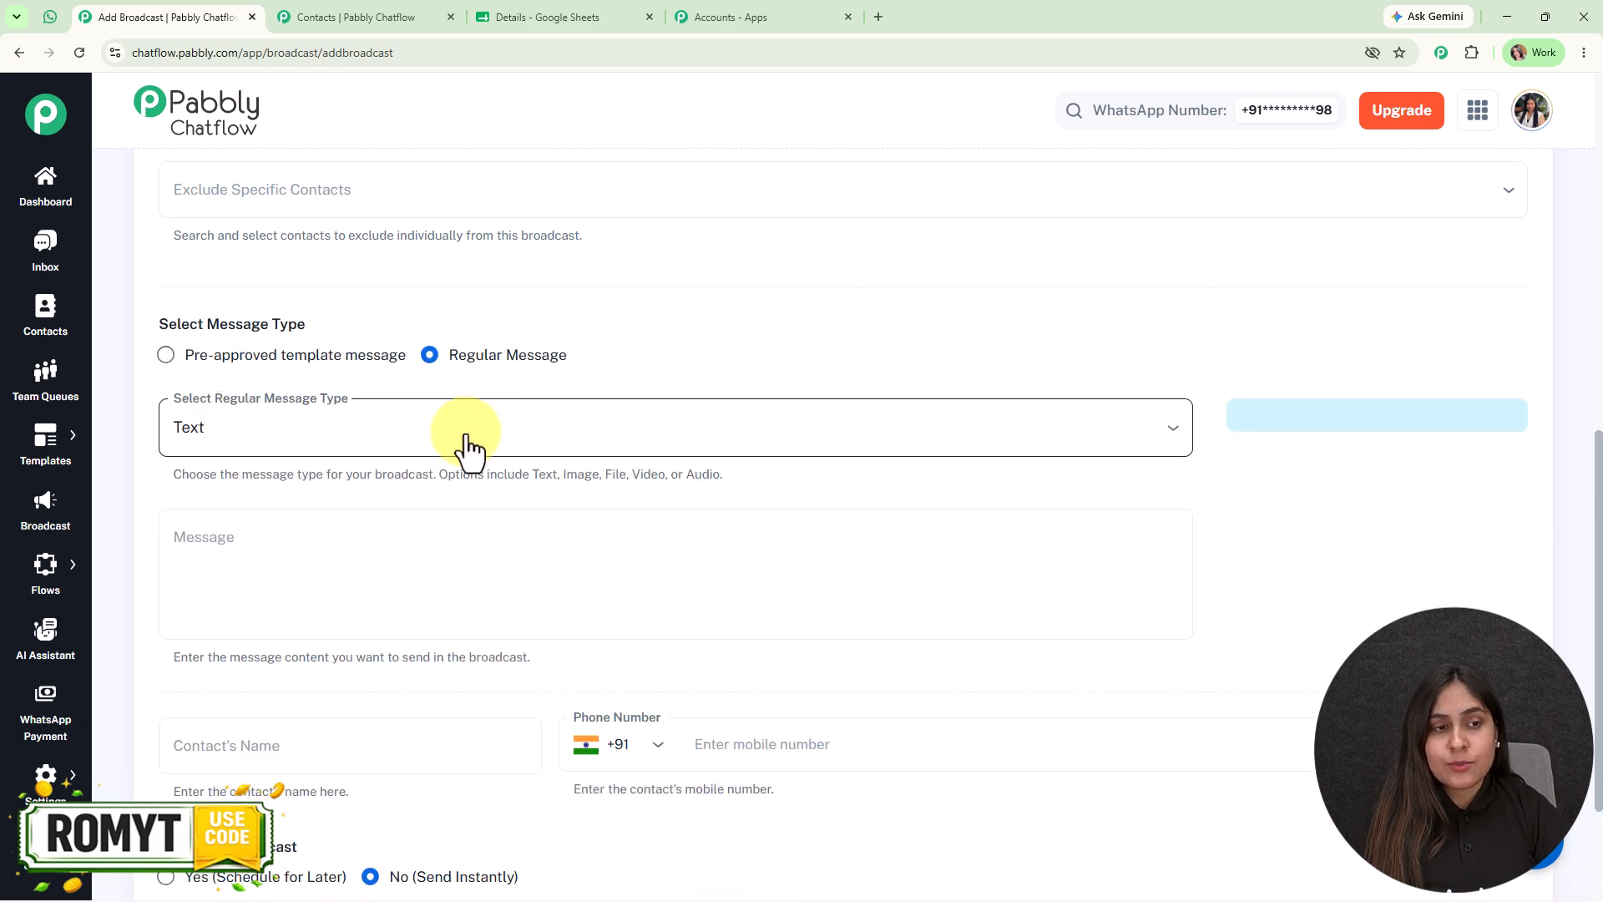
{"action": "left_click", "coordinate": [470, 442]}
{"action": "left_click", "coordinate": [654, 262]}
{"action": "left_click", "coordinate": [332, 571]}
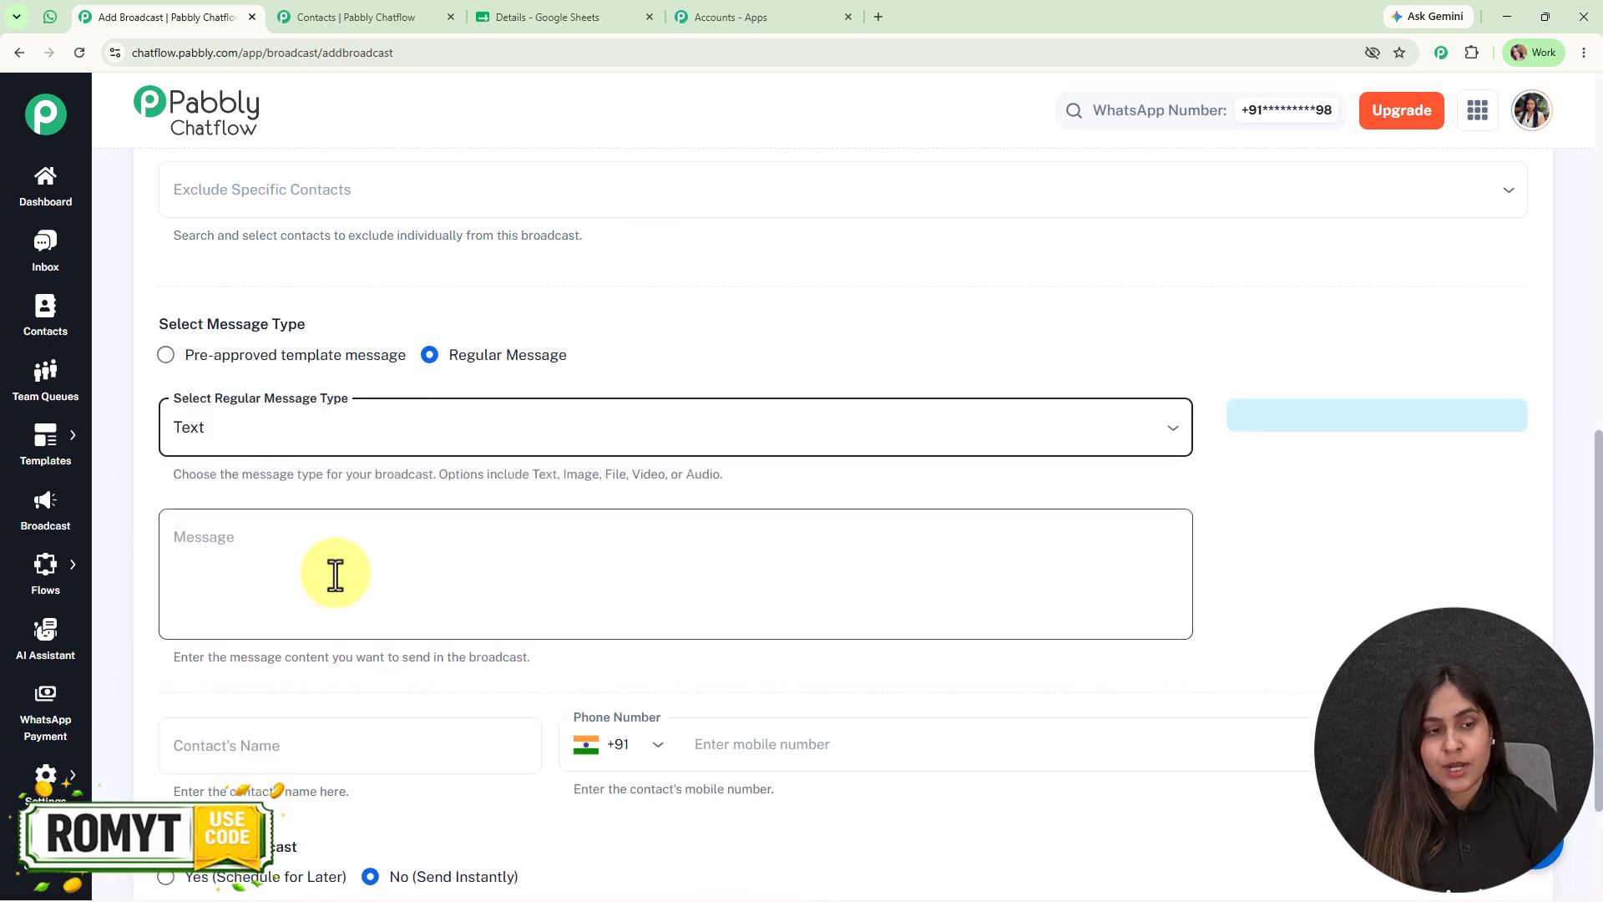
{"action": "type", "text": "fssdfsd"}
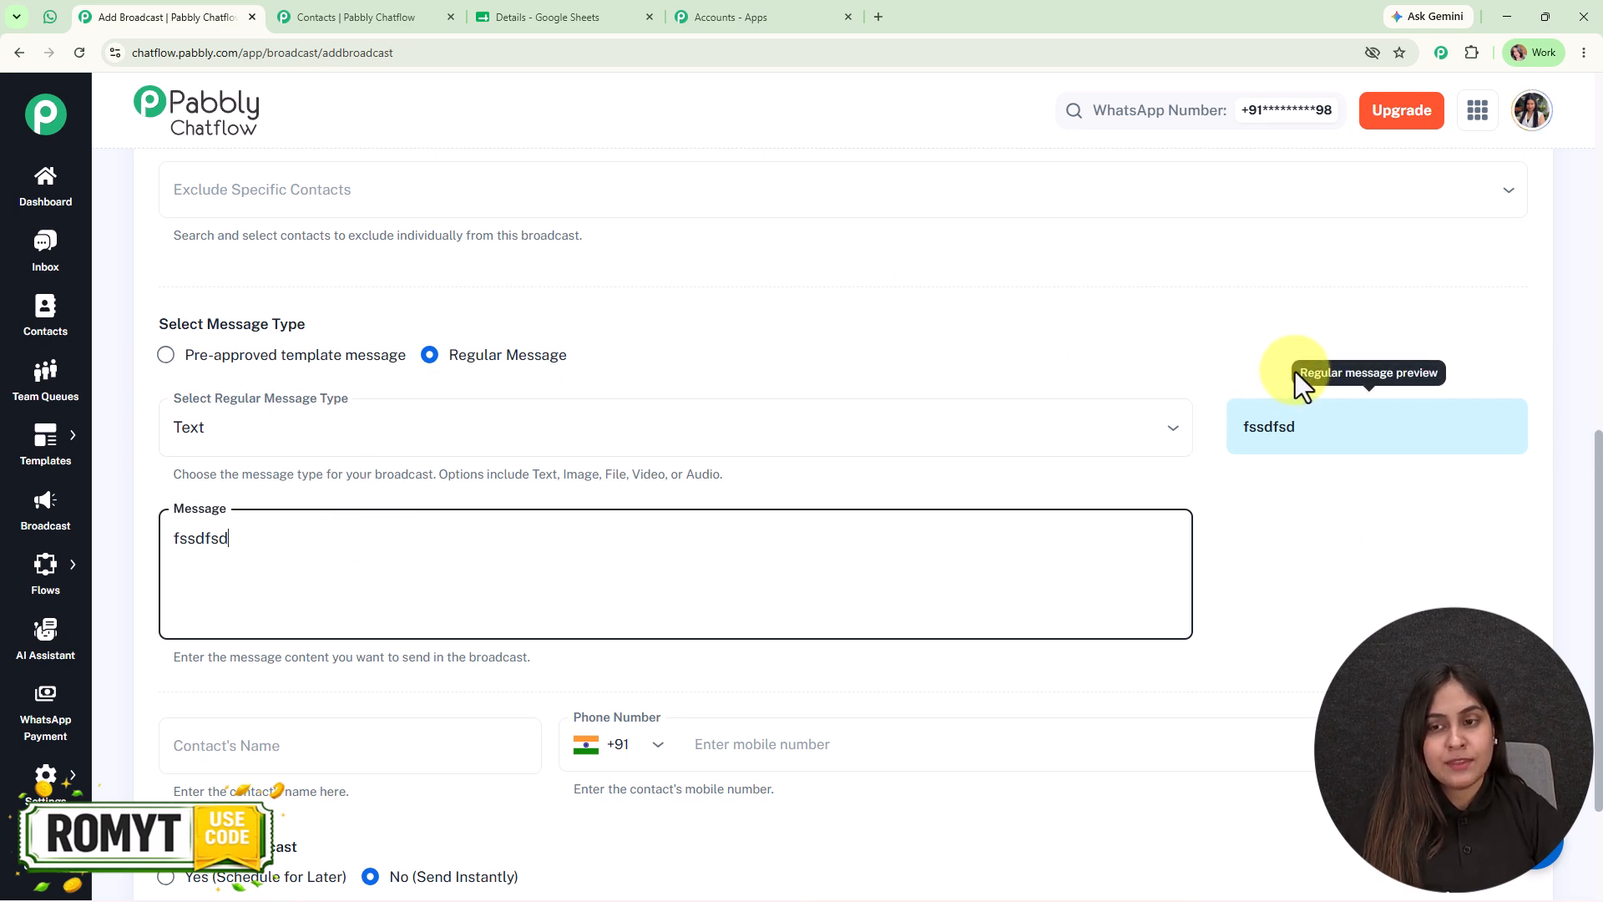
Set the message type to a pre-approved template message, search the approved templates for "discount" and choose discount_offer
{"action": "left_click", "coordinate": [355, 357]}
{"action": "left_click", "coordinate": [350, 458]}
{"action": "left_click", "coordinate": [585, 293]}
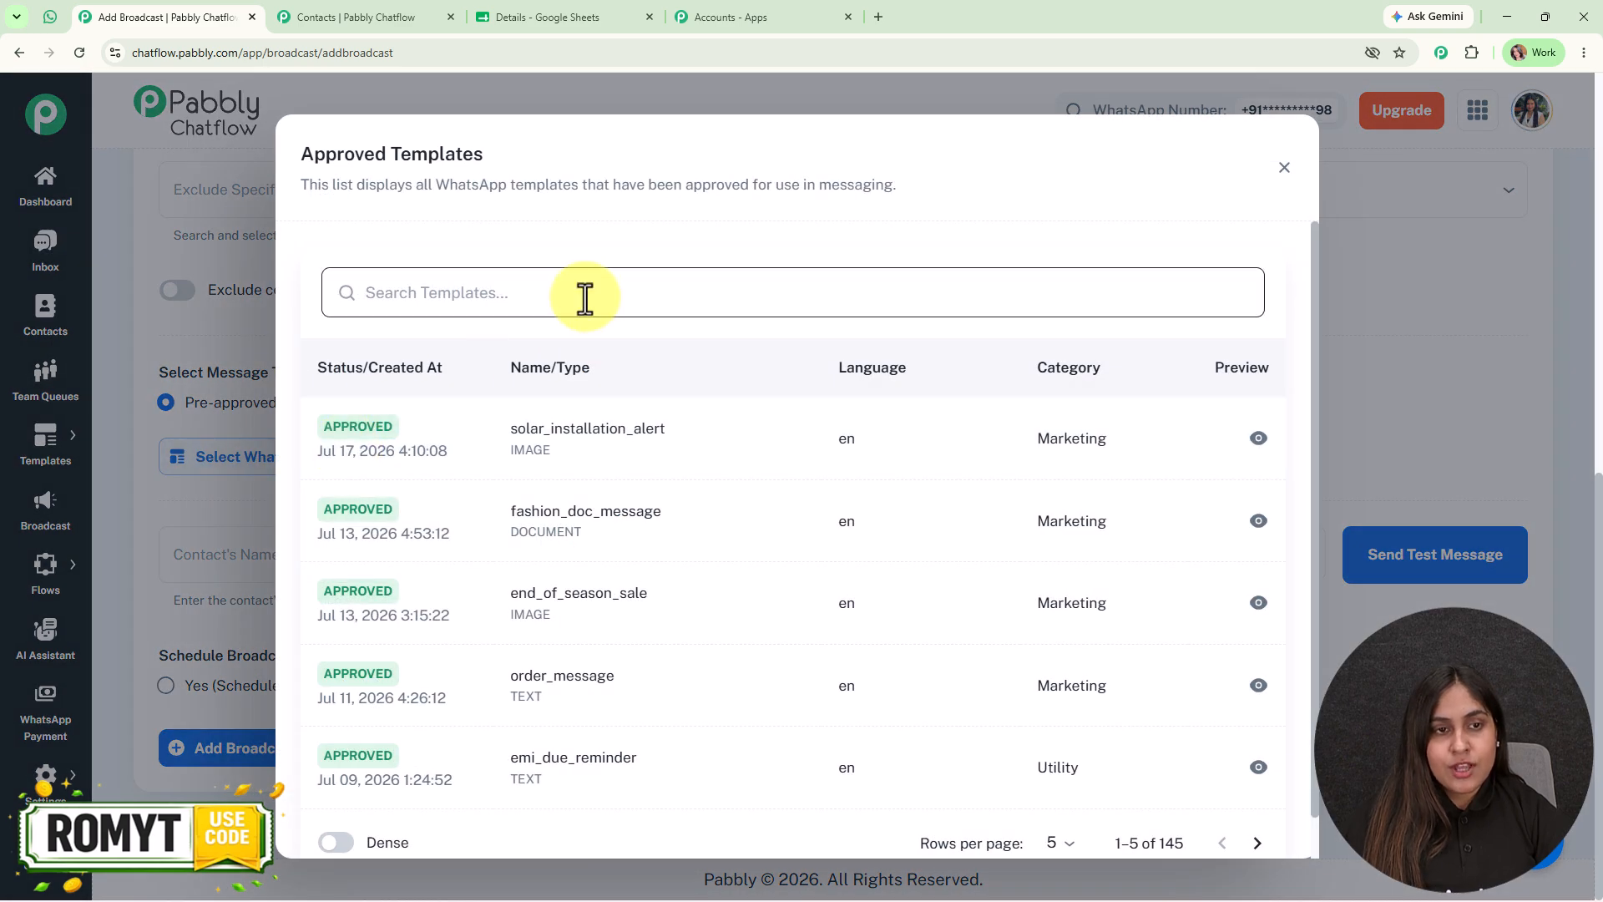
{"action": "type", "text": "dis"}
{"action": "left_click", "coordinate": [519, 544]}
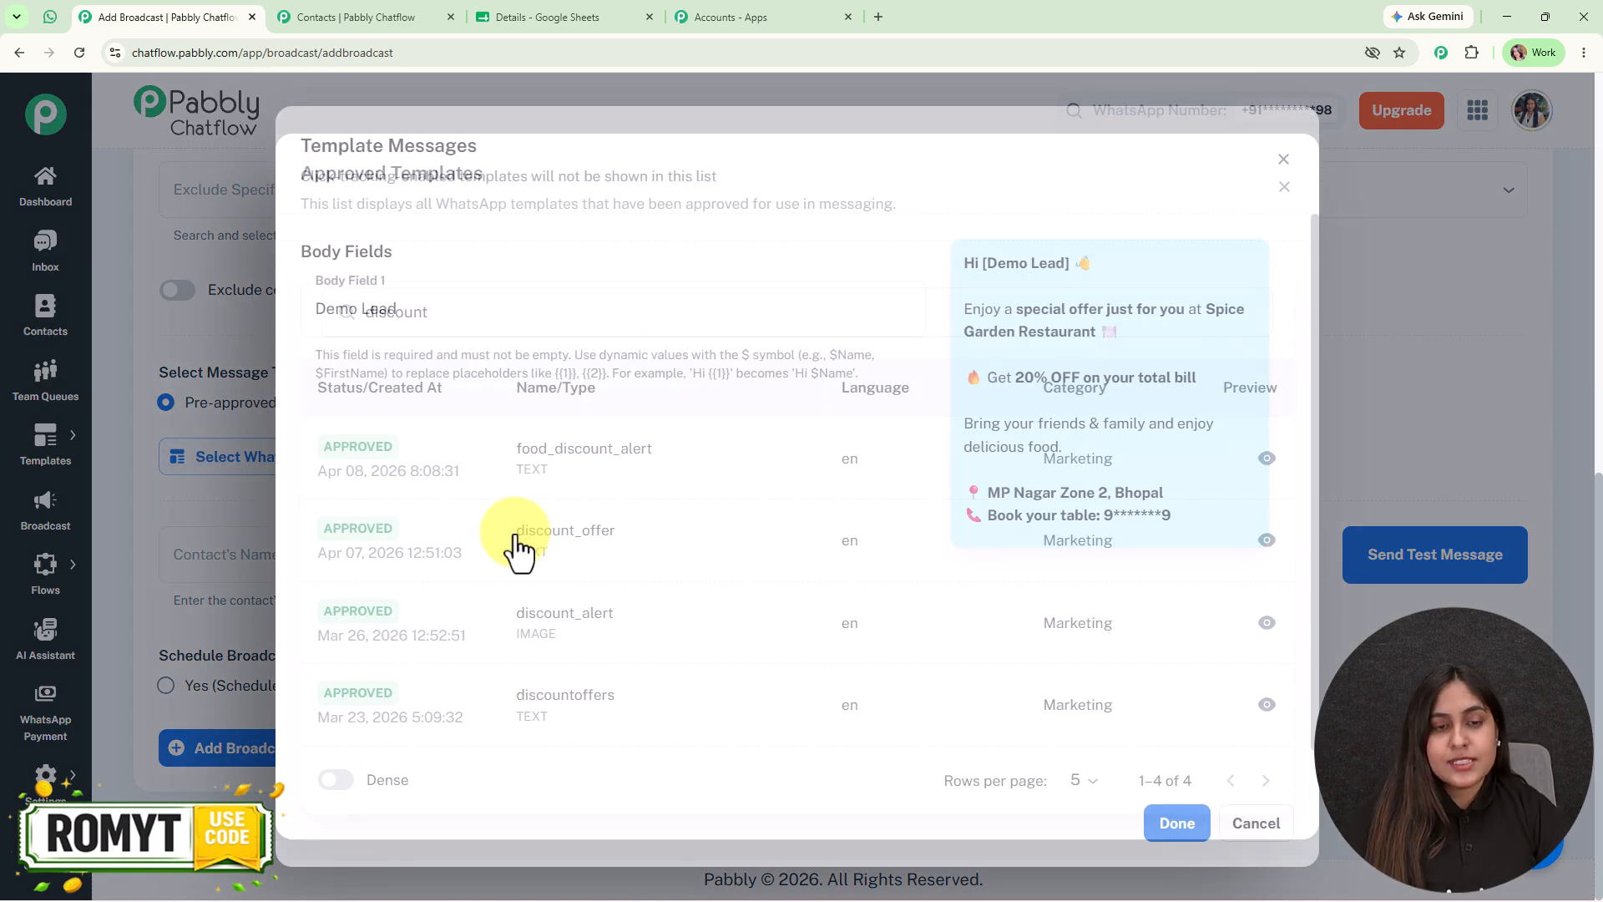
Clear the sample value from the template's Body Field 1 and copy the Name field from the Contact Custom Fields settings
{"action": "left_click_drag", "start_coordinate": [399, 308], "coordinate": [258, 327]}
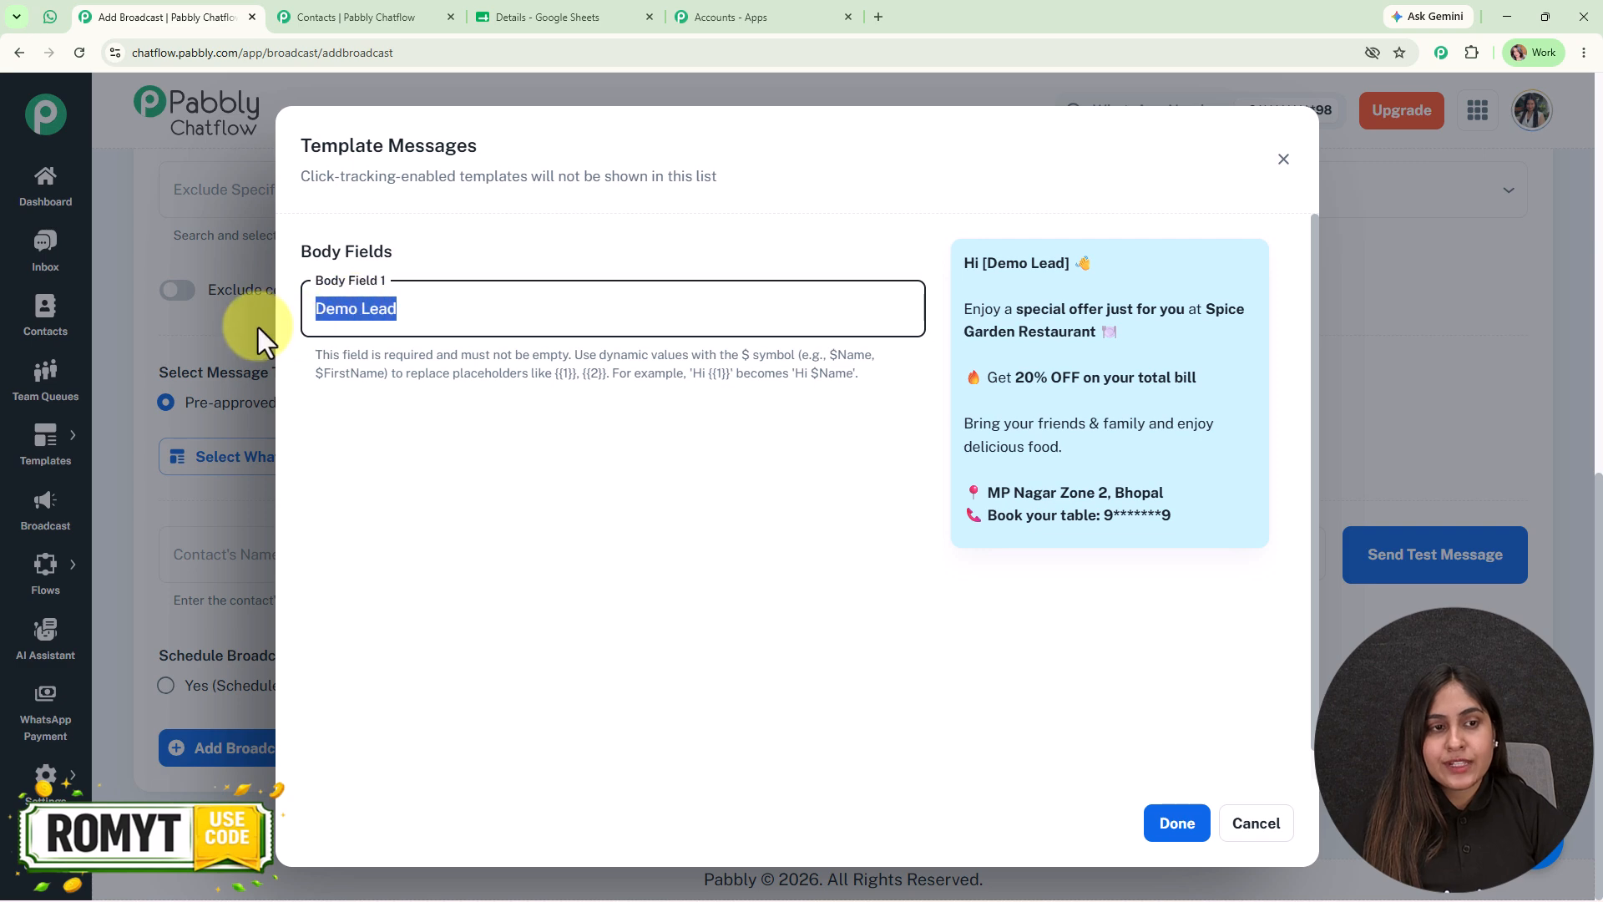
{"action": "key", "text": "BackSpace"}
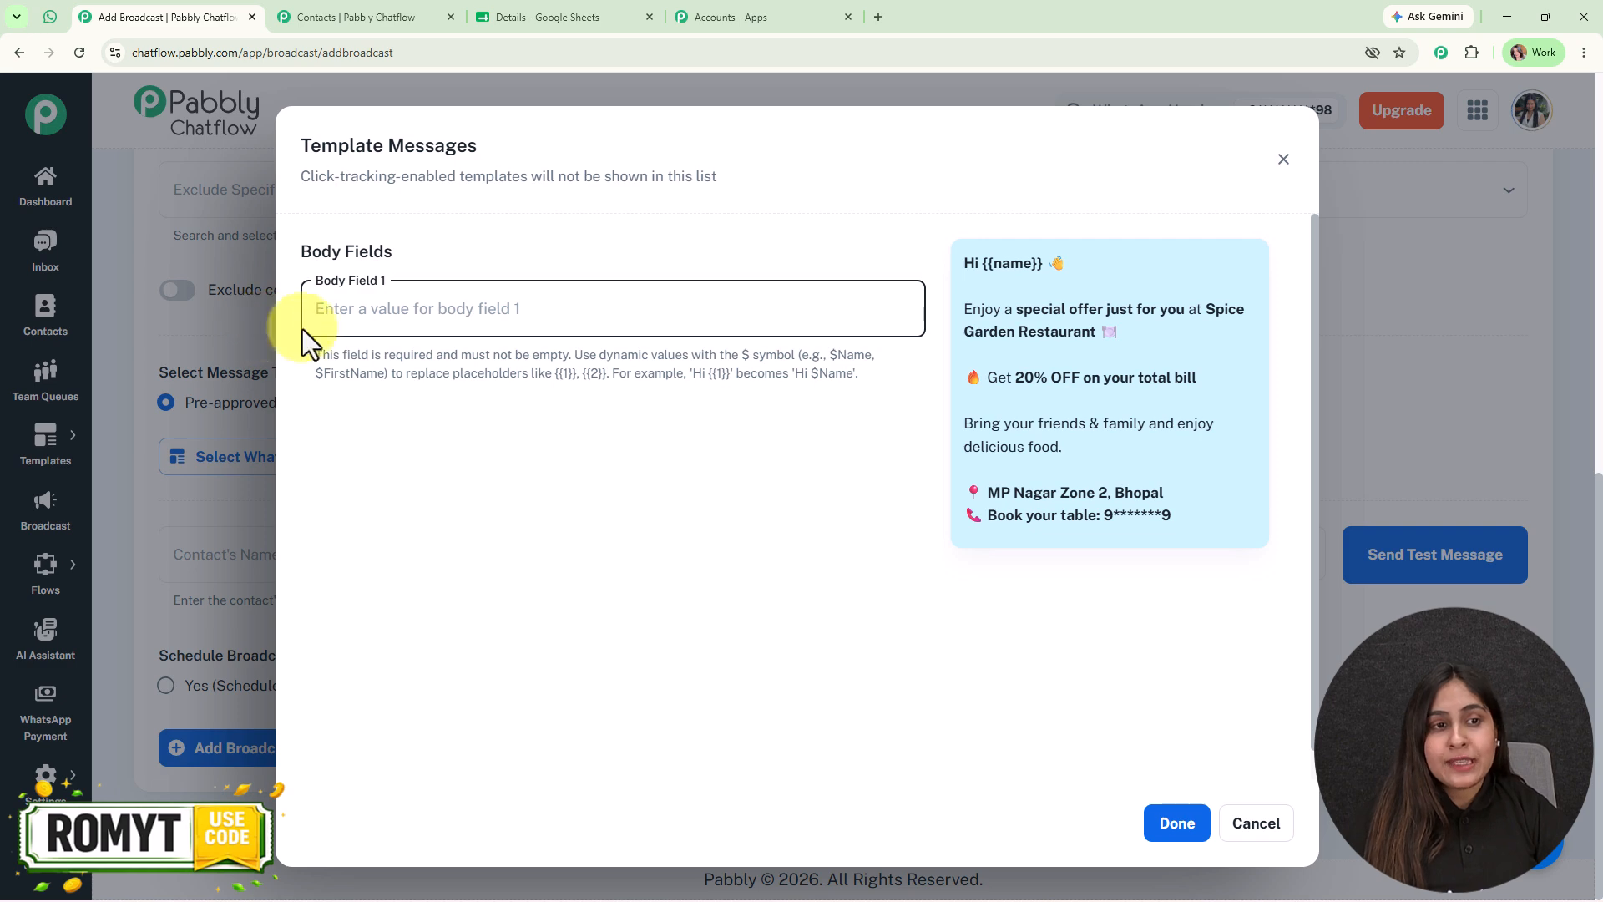
{"action": "left_click", "coordinate": [393, 16]}
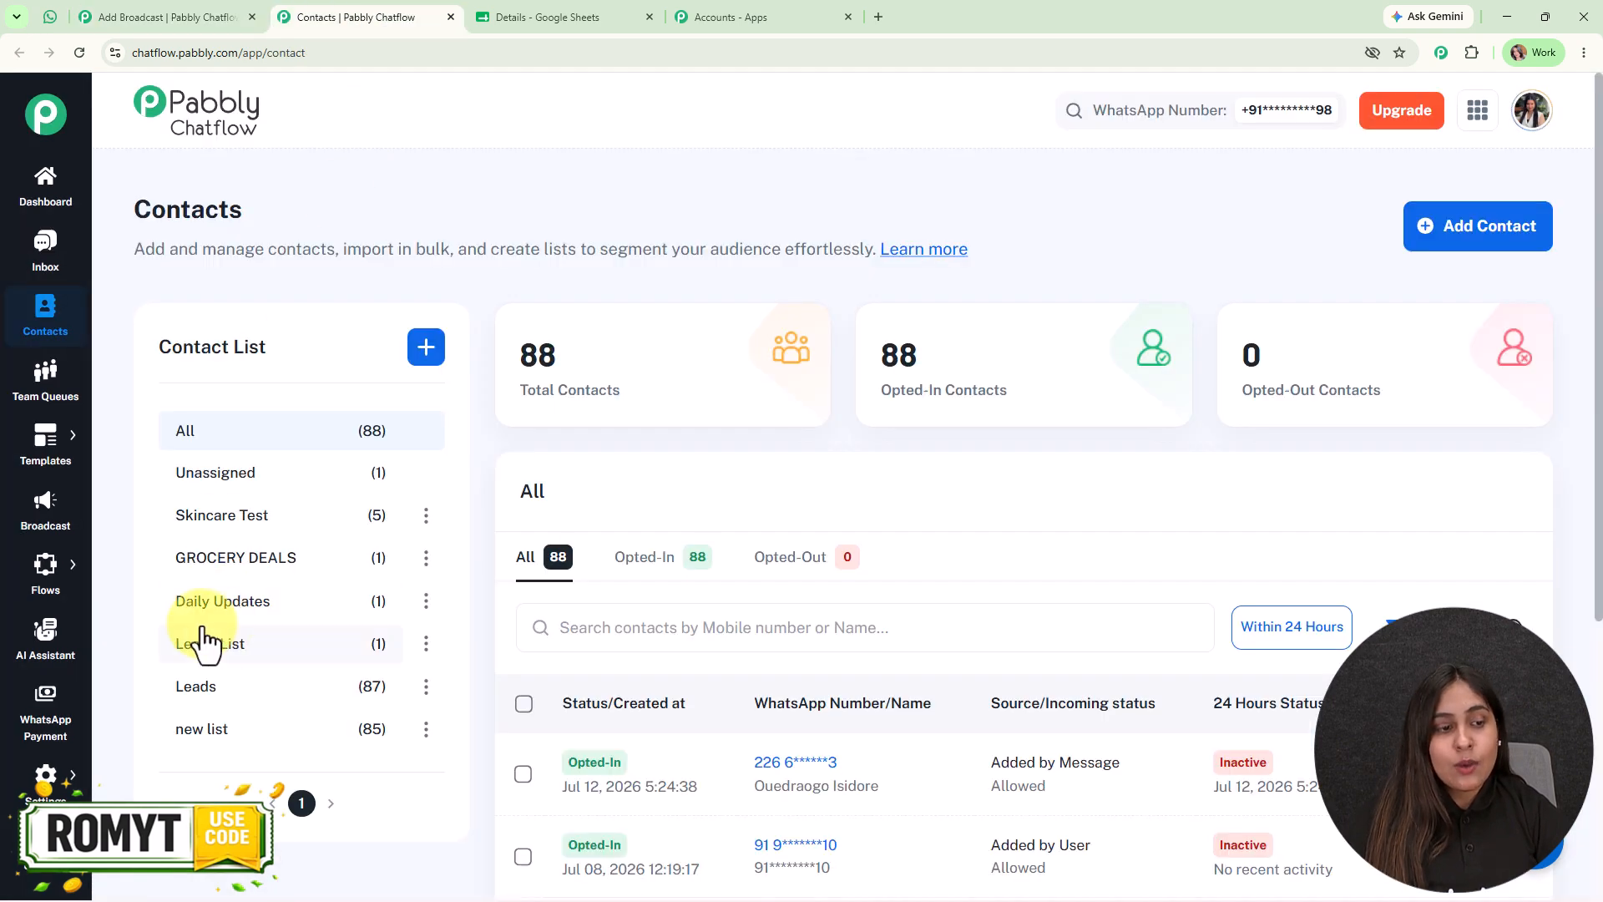
{"action": "mouse_move", "coordinate": [49, 781]}
{"action": "left_click", "coordinate": [157, 668]}
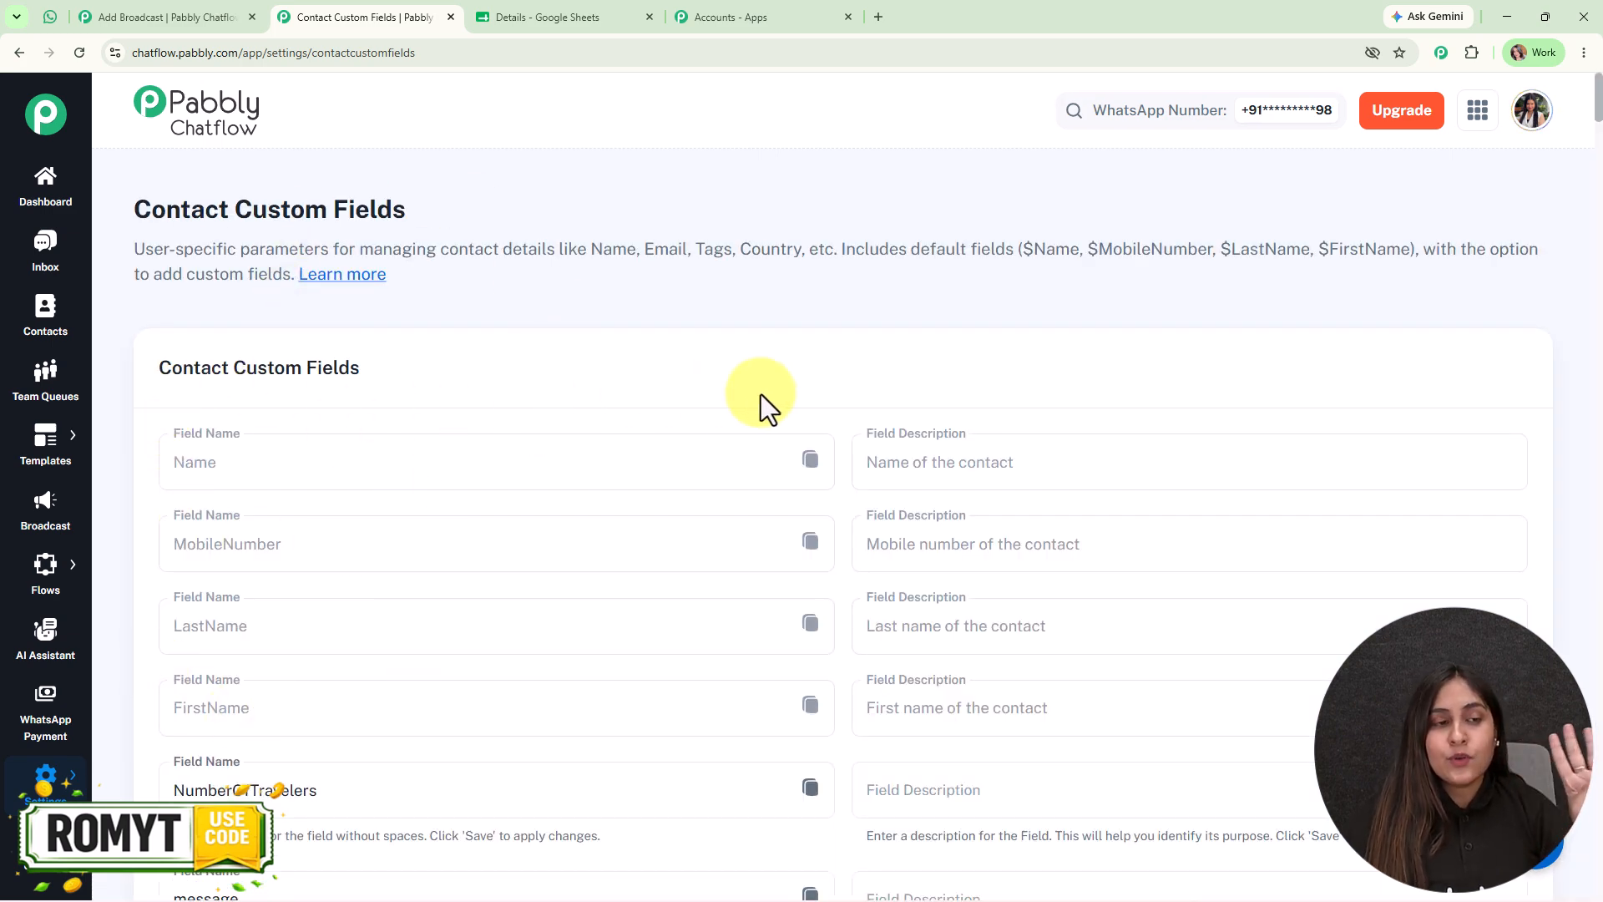
{"action": "scroll", "coordinate": [751, 393], "scroll_direction": "down", "scroll_amount": 2}
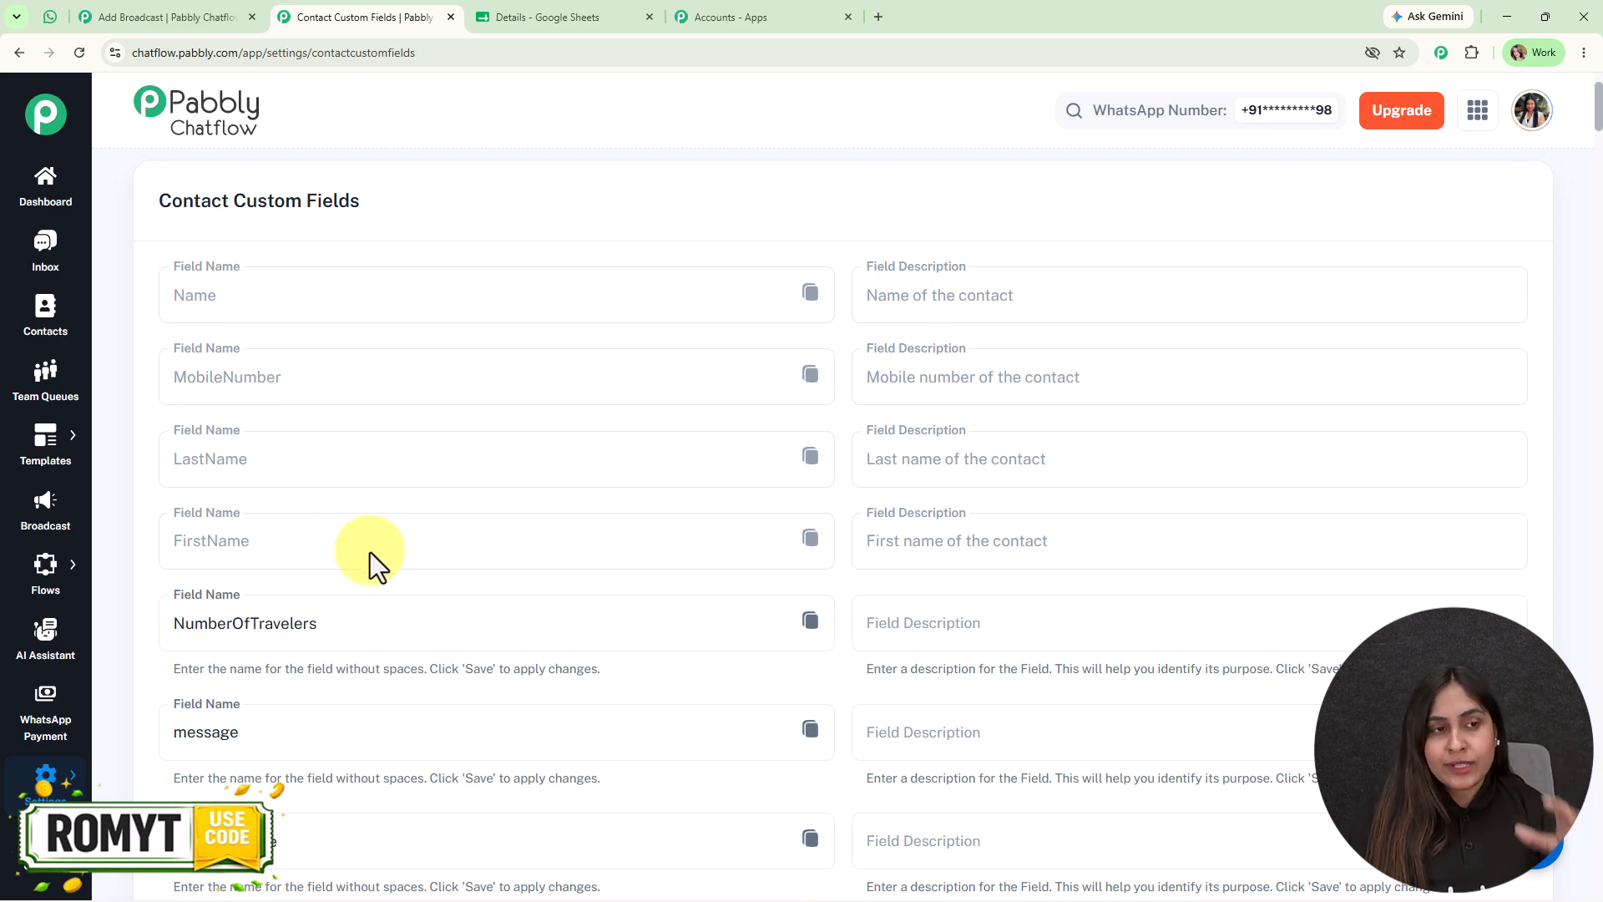
{"action": "left_click", "coordinate": [811, 294]}
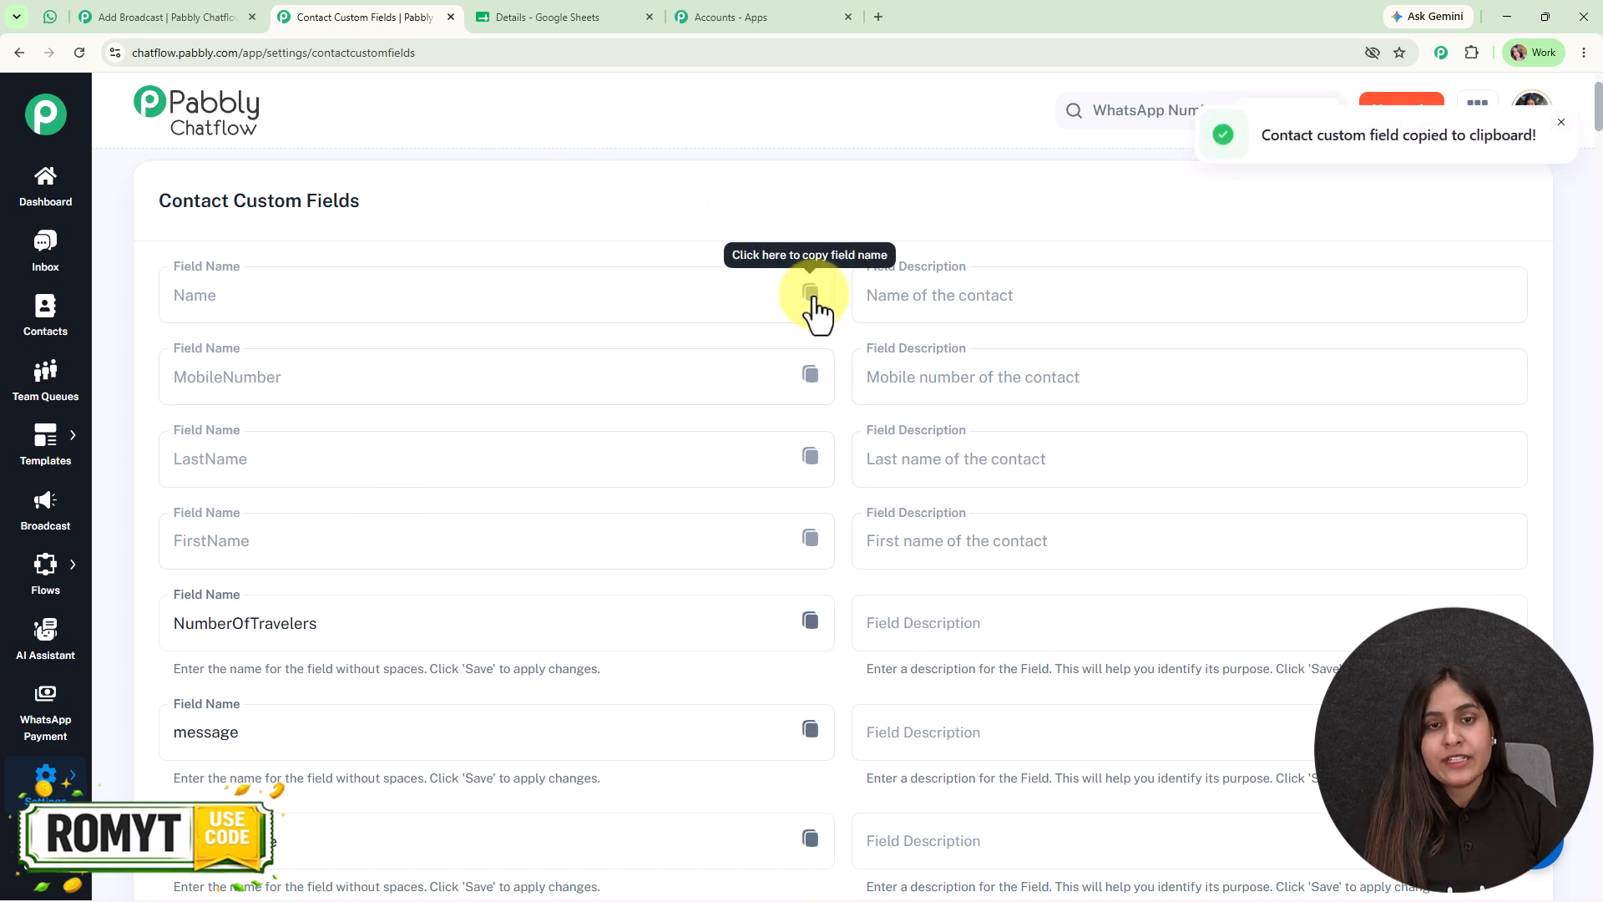
Set Body Field 1 of the discount_offer template to $Name and apply the template to the broadcast
{"action": "left_click", "coordinate": [167, 16]}
{"action": "key", "text": "ctrl+v"}
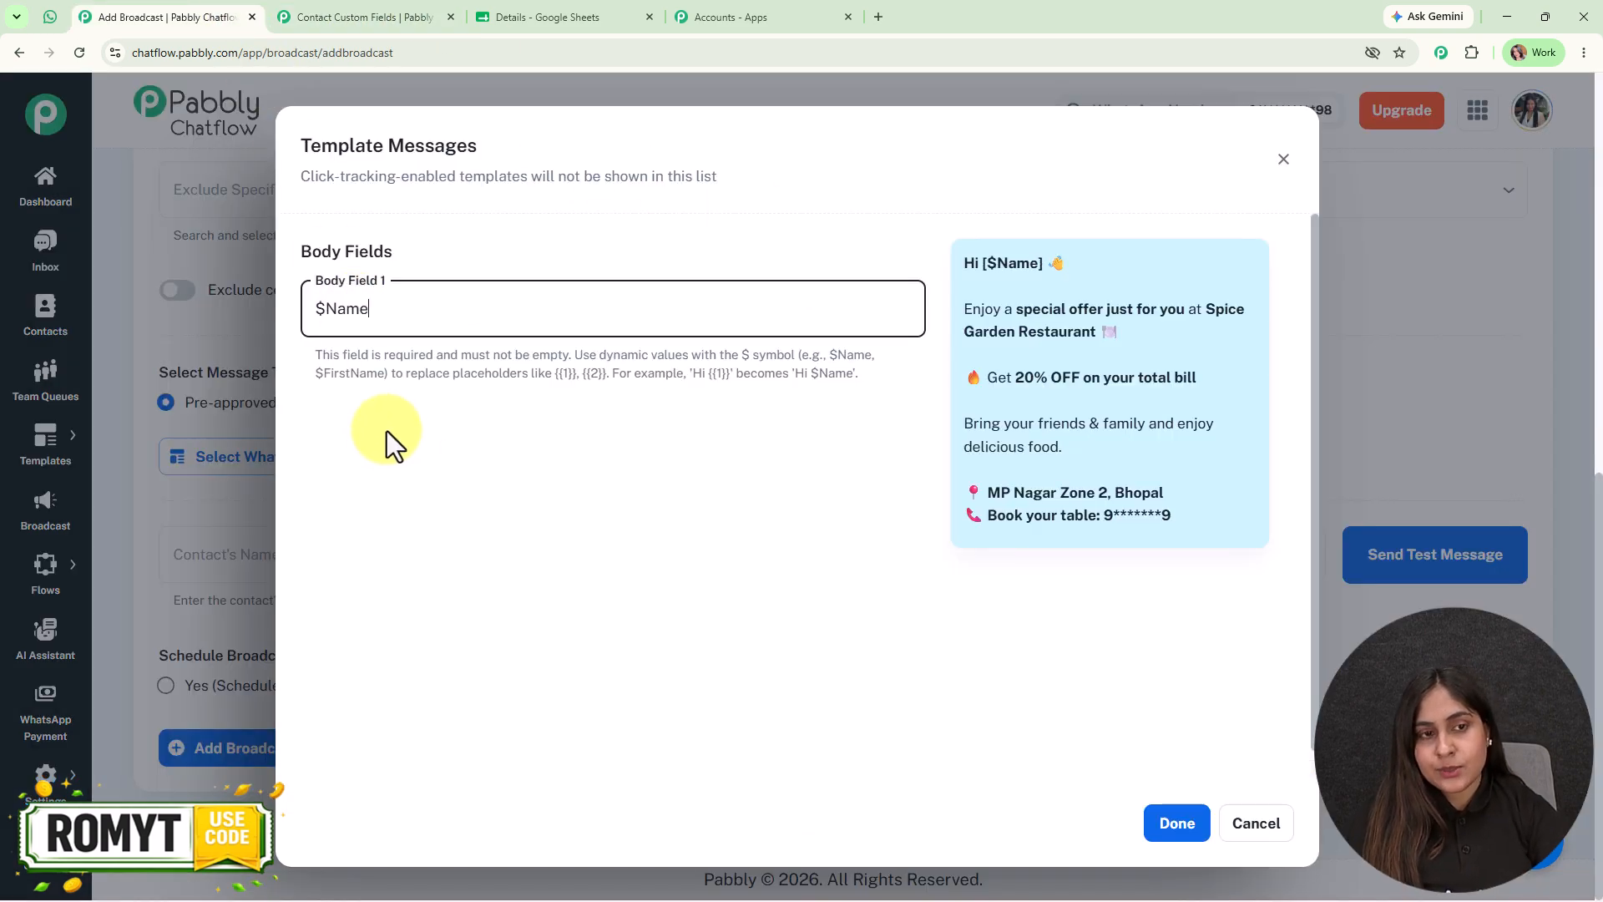
{"action": "left_click", "coordinate": [1175, 824]}
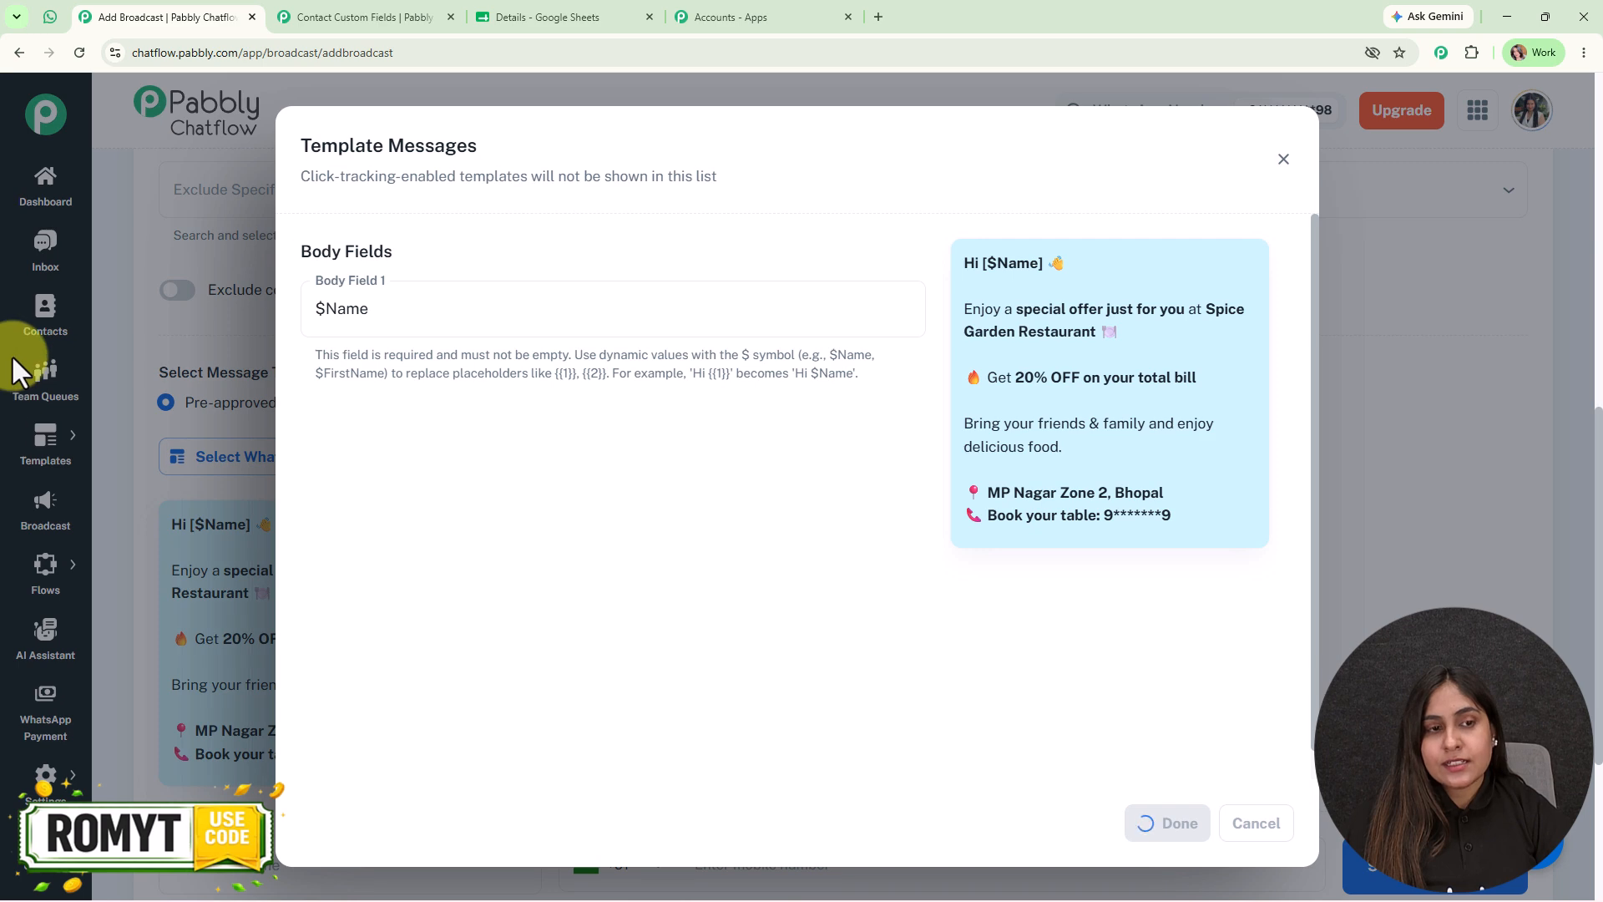
Enter the test contact's name and mobile number below the template preview, and send a test message
{"action": "scroll", "coordinate": [535, 522], "scroll_direction": "down", "scroll_amount": 3}
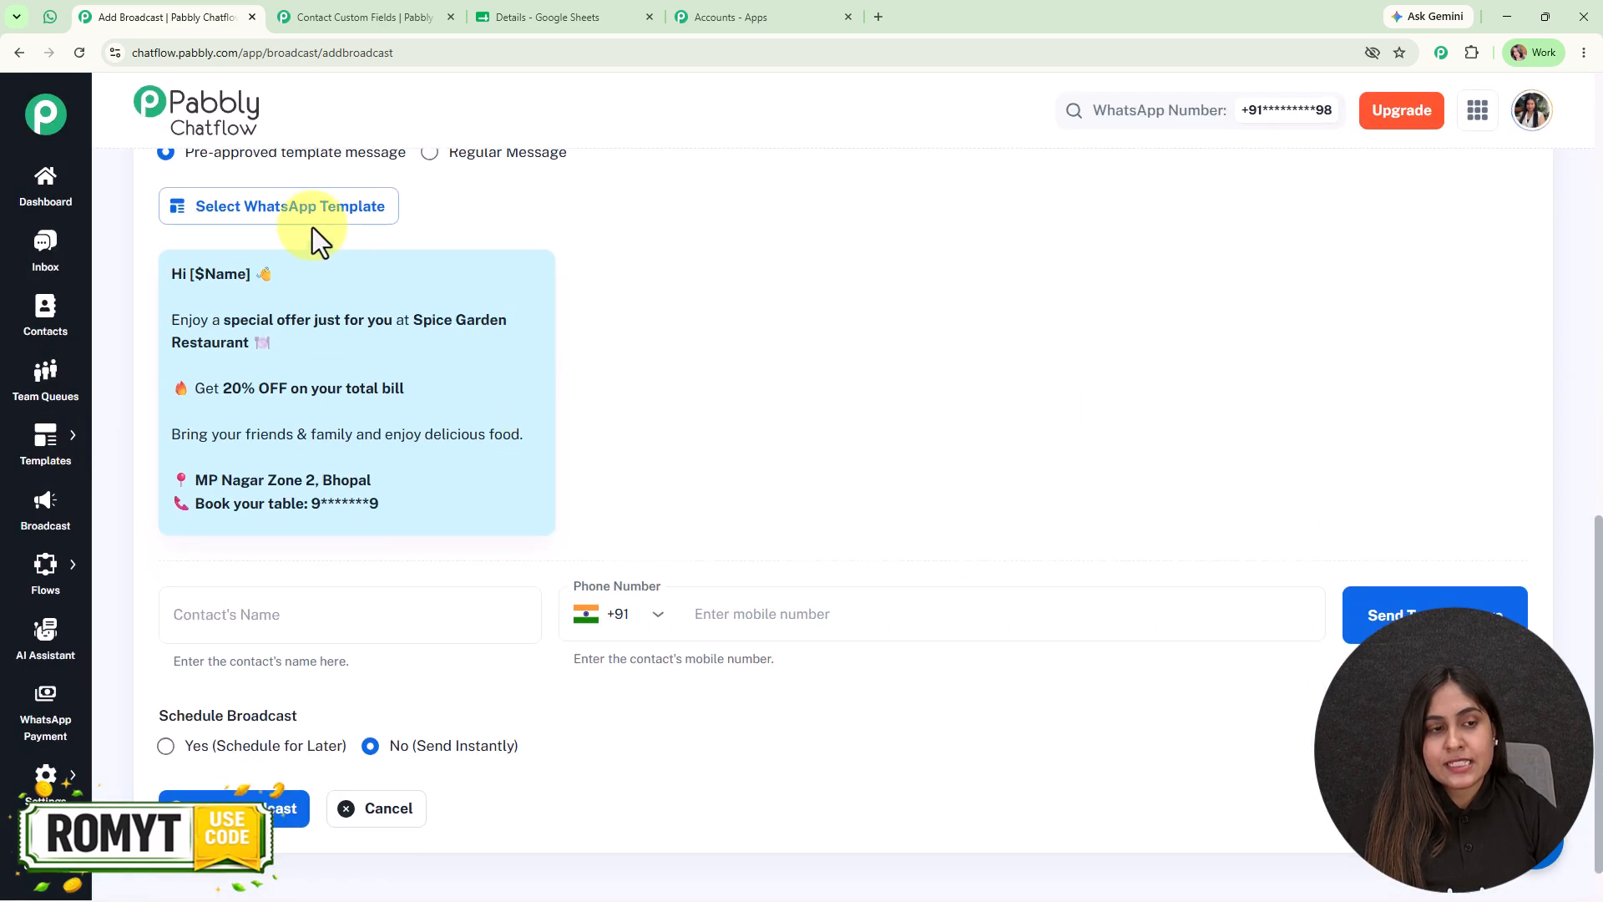
{"action": "scroll", "coordinate": [949, 382], "scroll_direction": "down", "scroll_amount": 1}
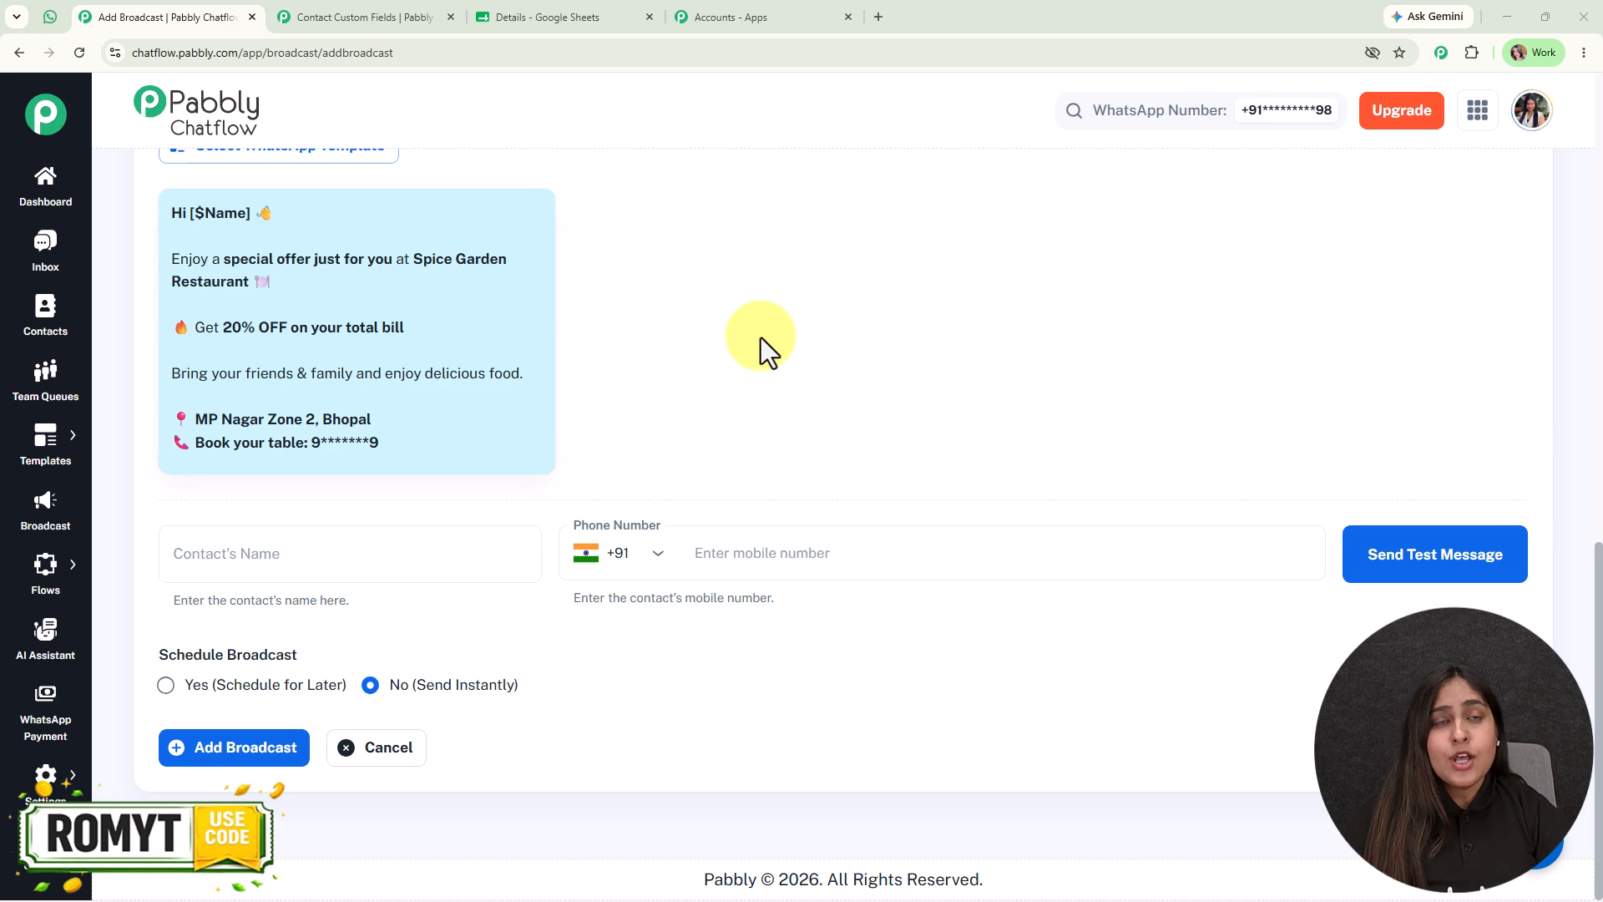
{"action": "left_click", "coordinate": [455, 553]}
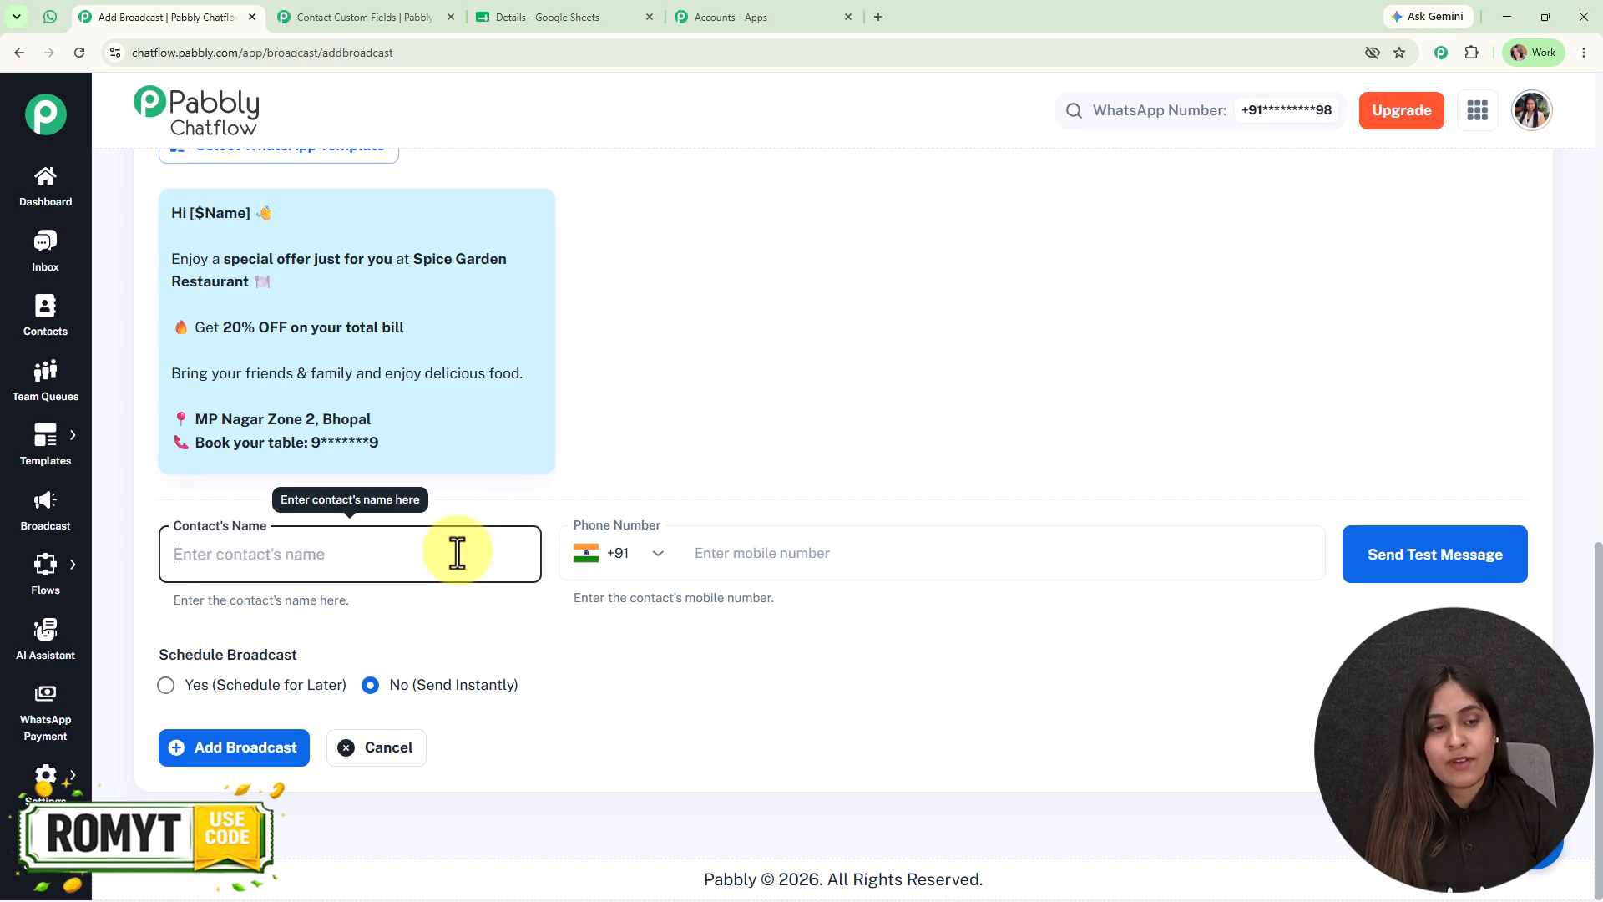
{"action": "type", "text": "R"}
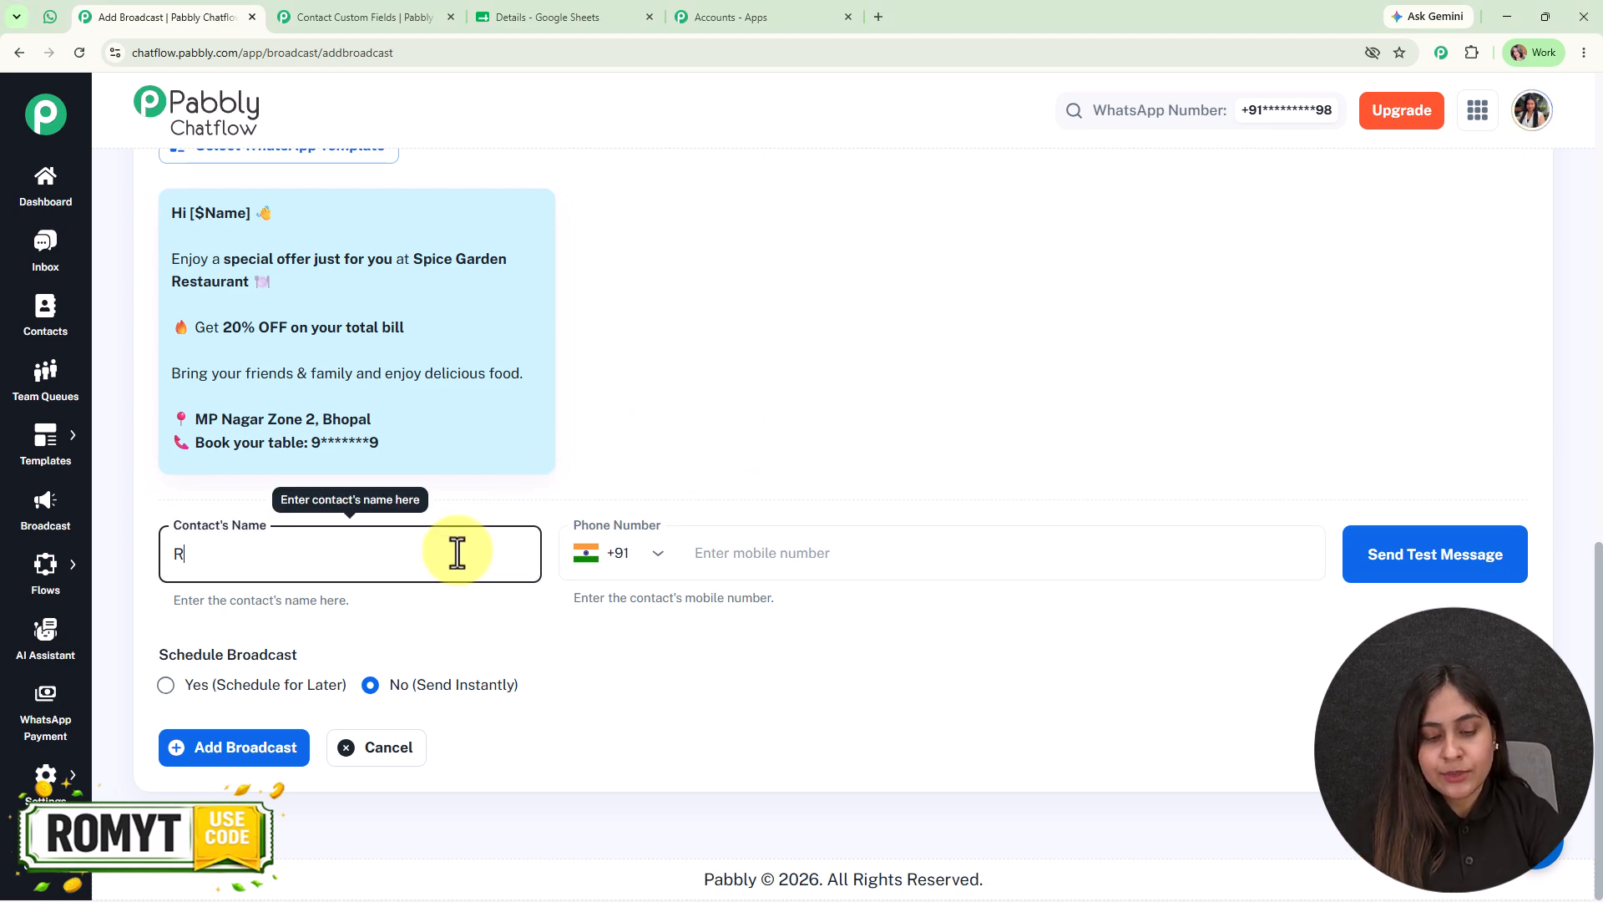
{"action": "left_click", "coordinate": [801, 552]}
{"action": "type", "text": "8827"}
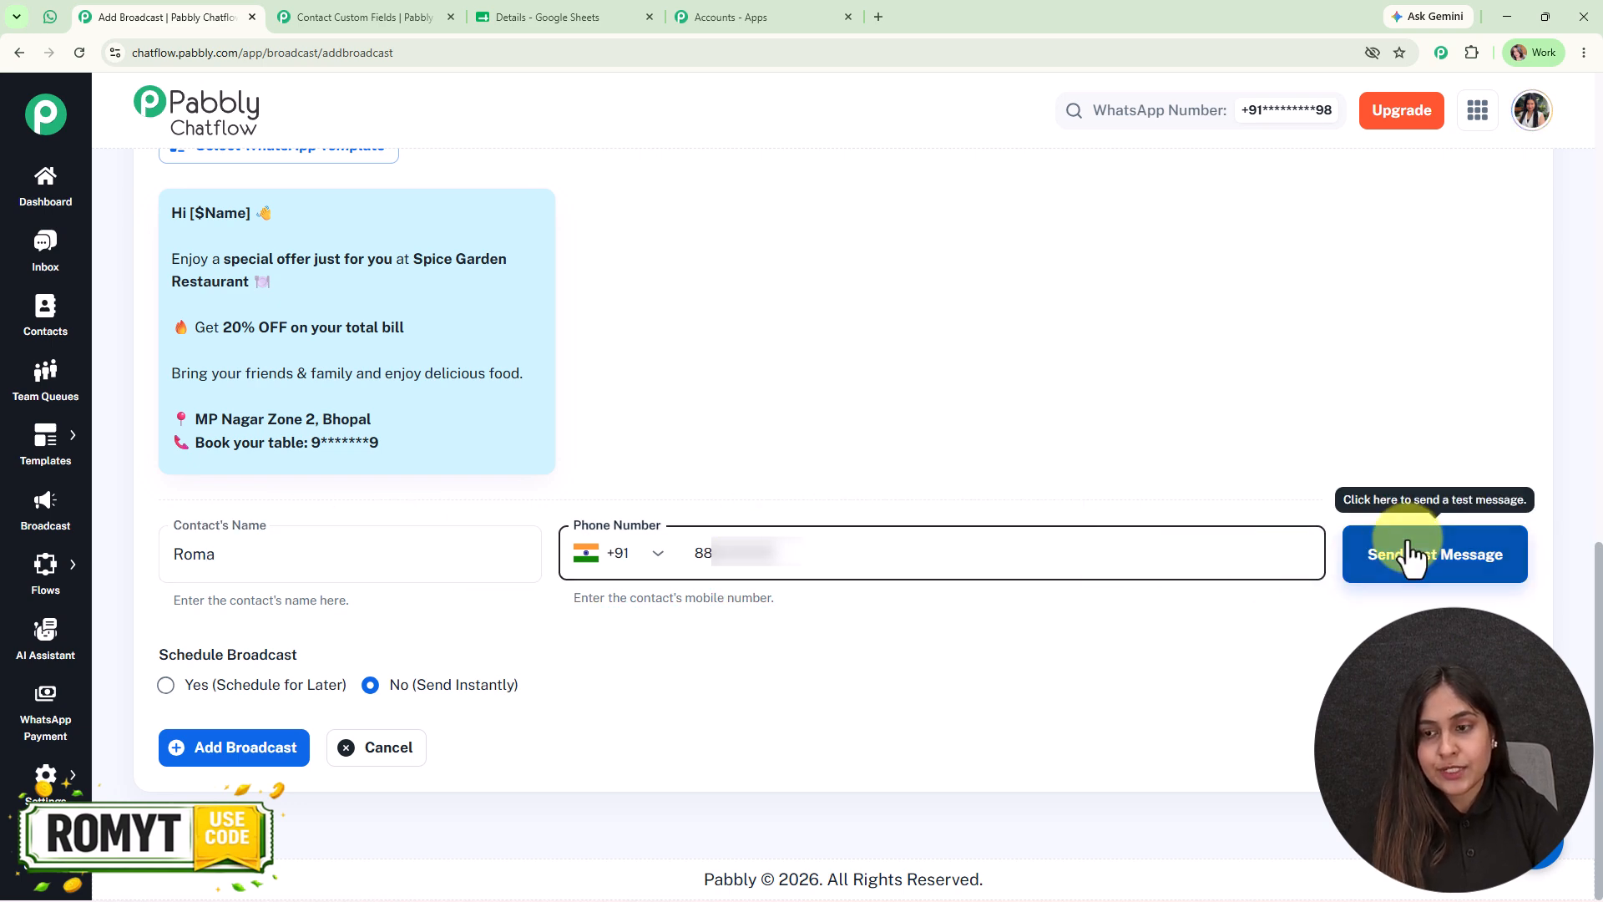
{"action": "left_click", "coordinate": [1406, 554]}
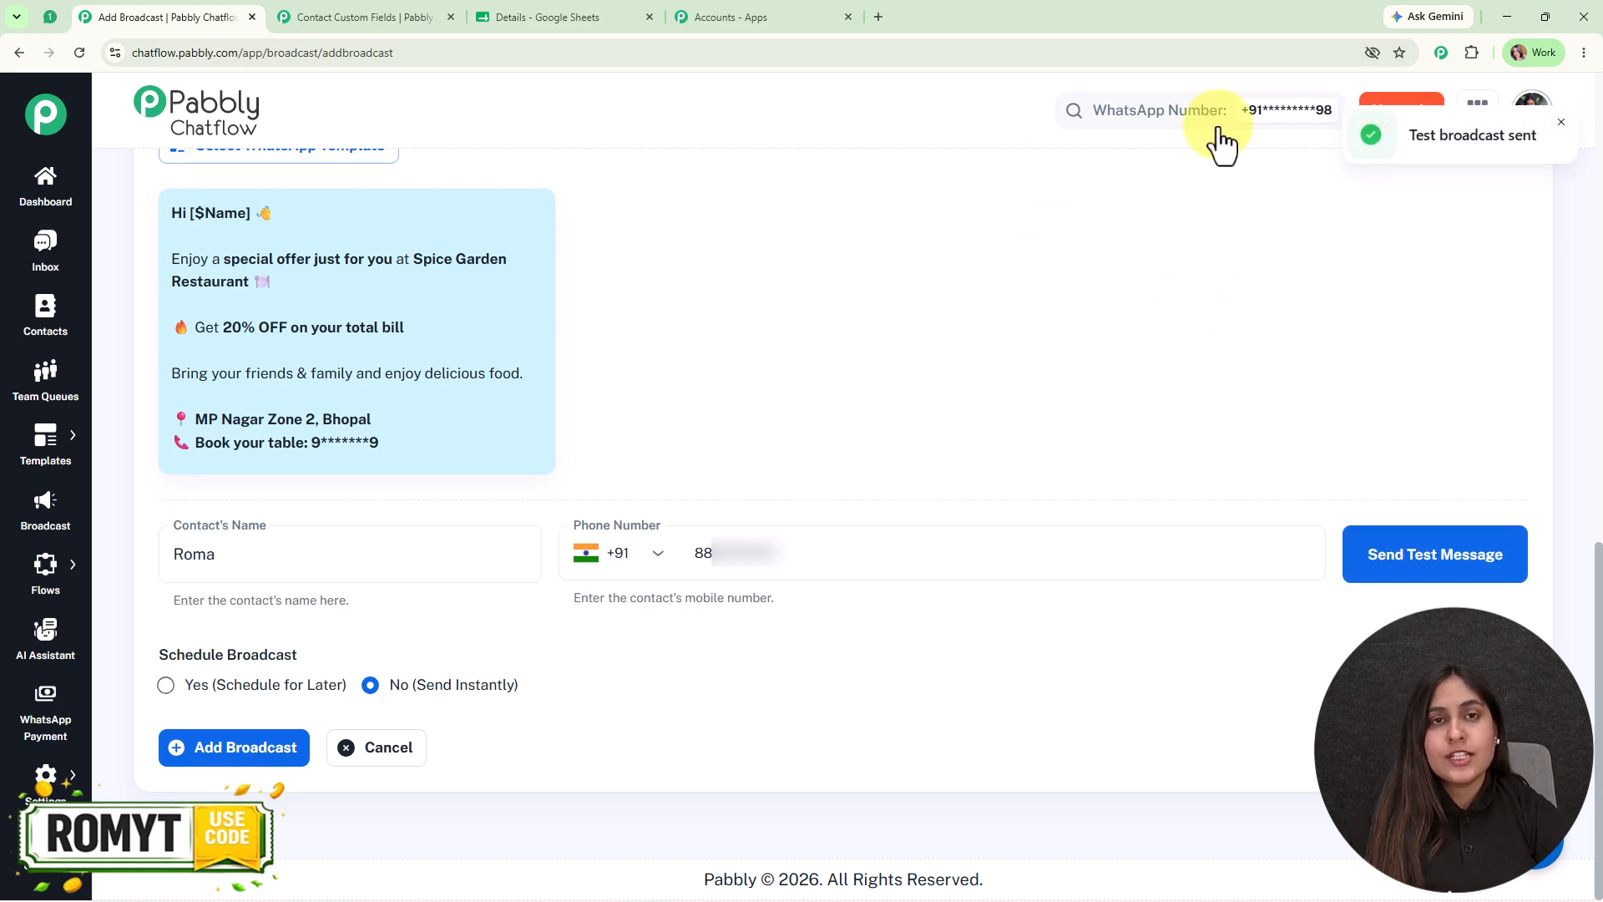
Switch to WhatsApp Web and check the received test message's greeting and offer text in the Pabbly Chatflow chat
{"action": "key", "text": "ctrl+1"}
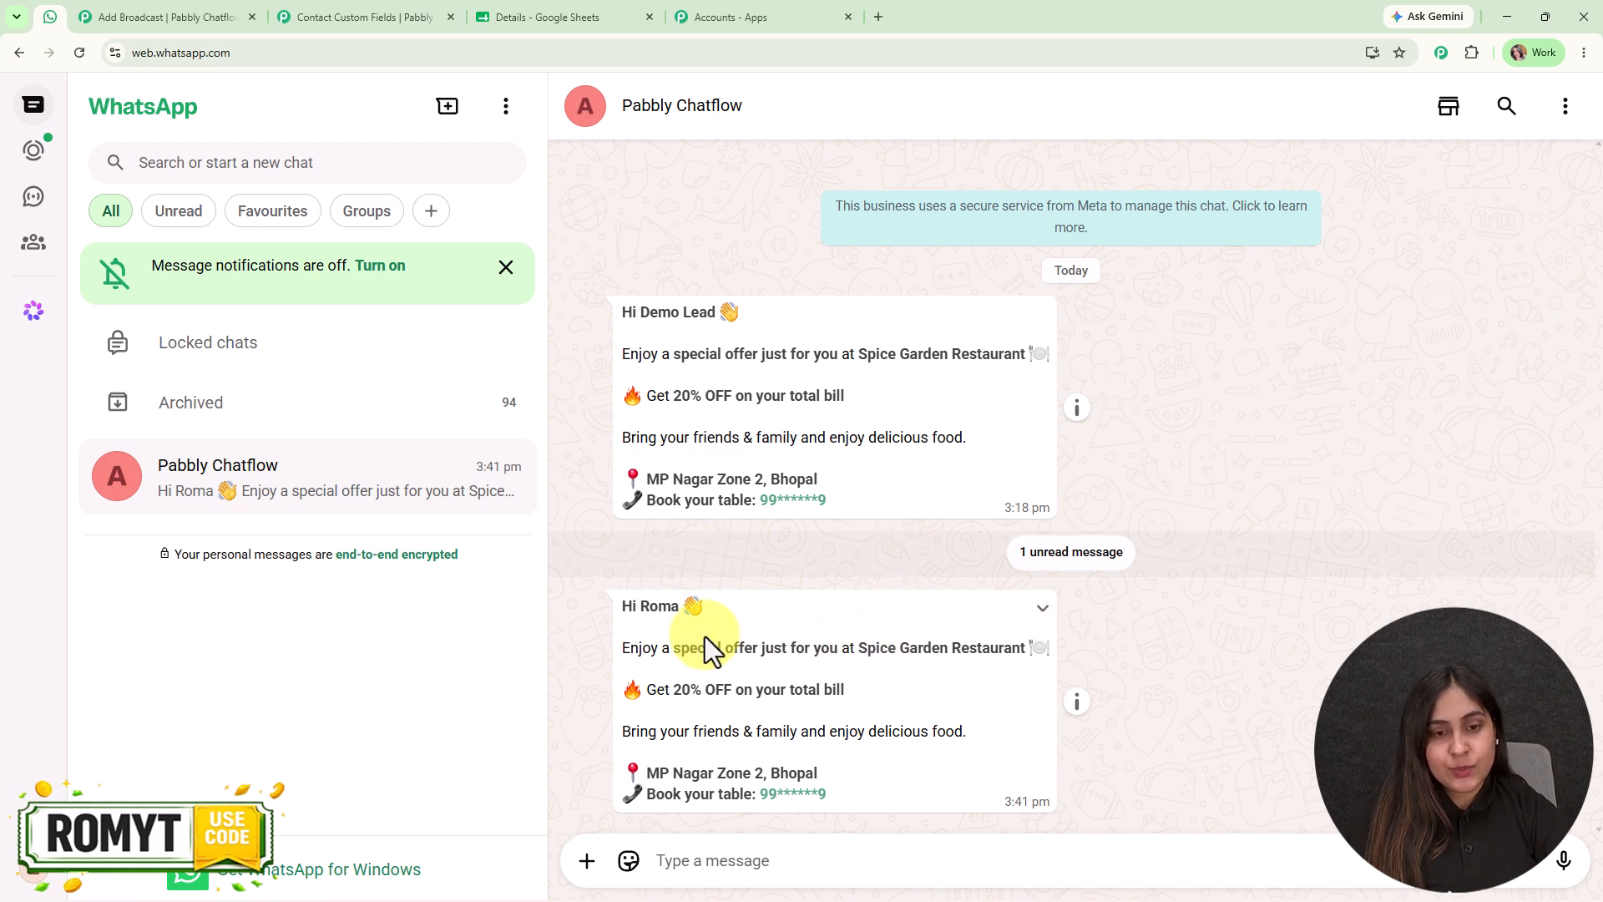
{"action": "triple_click", "coordinate": [653, 610]}
{"action": "left_click", "coordinate": [699, 612]}
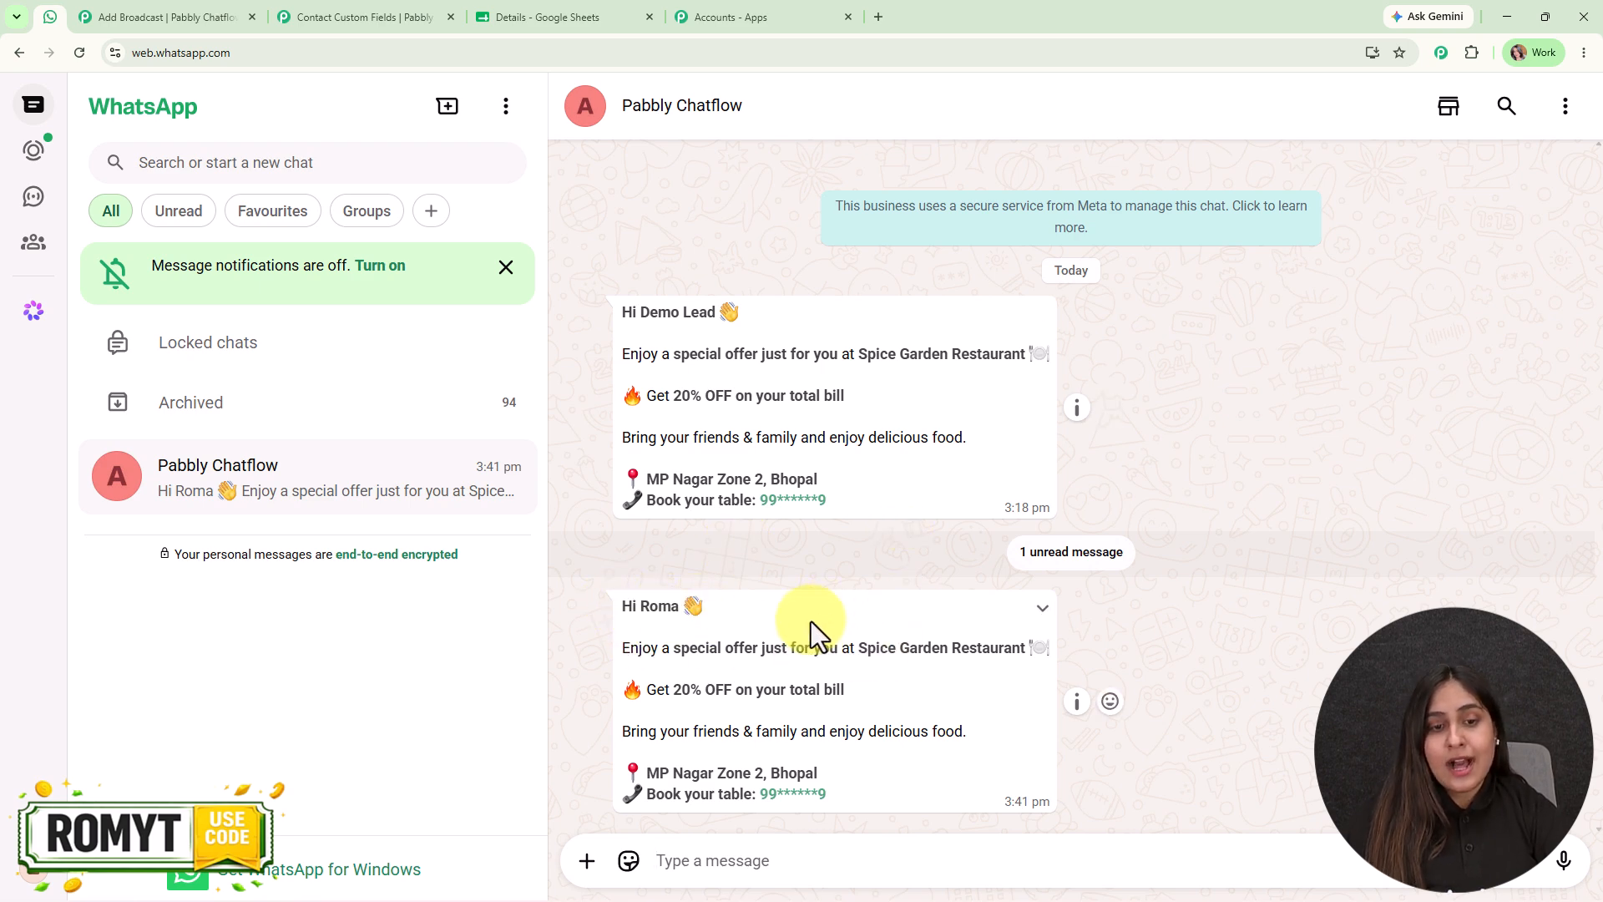
{"action": "left_click_drag", "start_coordinate": [618, 648], "coordinate": [924, 780]}
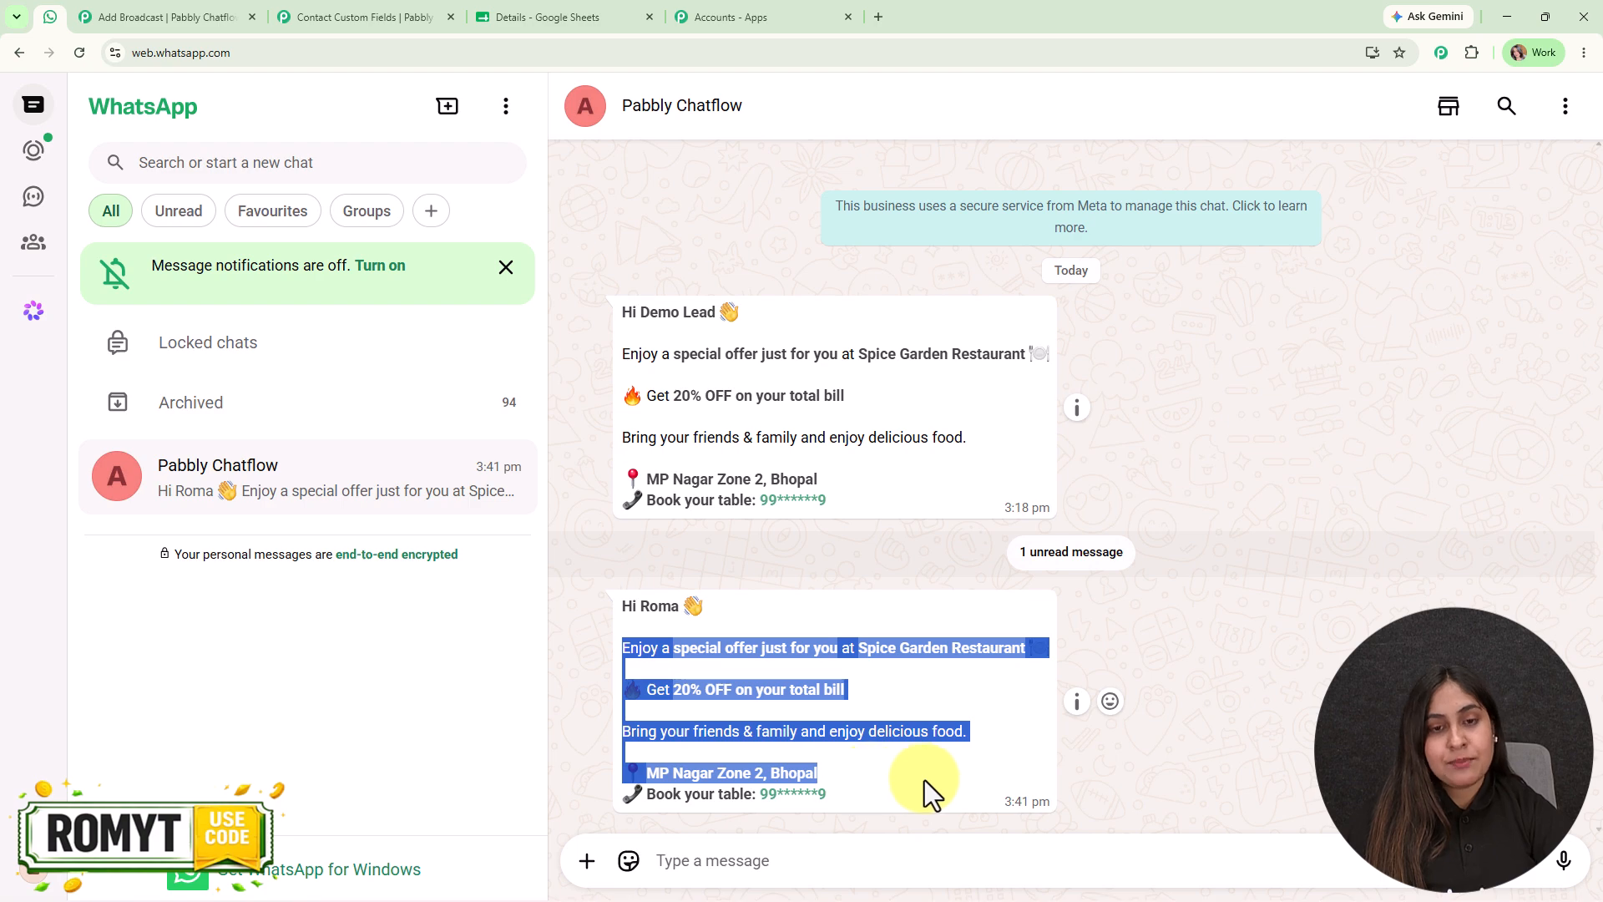
{"action": "left_click", "coordinate": [919, 778]}
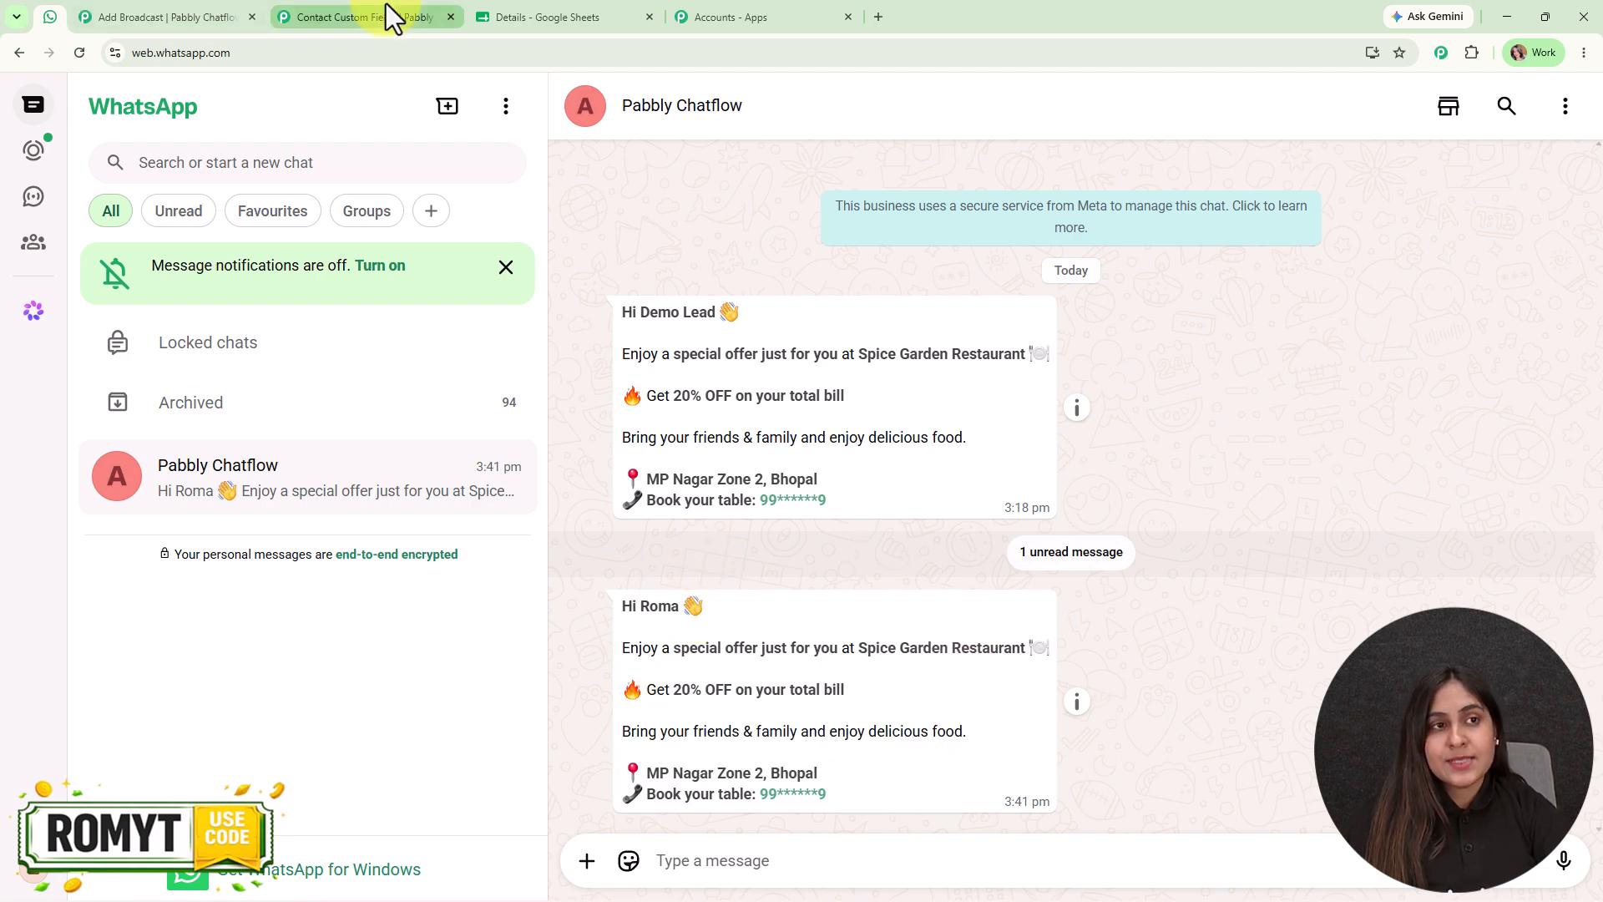
Return to Pabbly Chatflow, schedule the broadcast for 07/31/2026 03:00 PM, and add it
{"action": "left_click", "coordinate": [140, 7]}
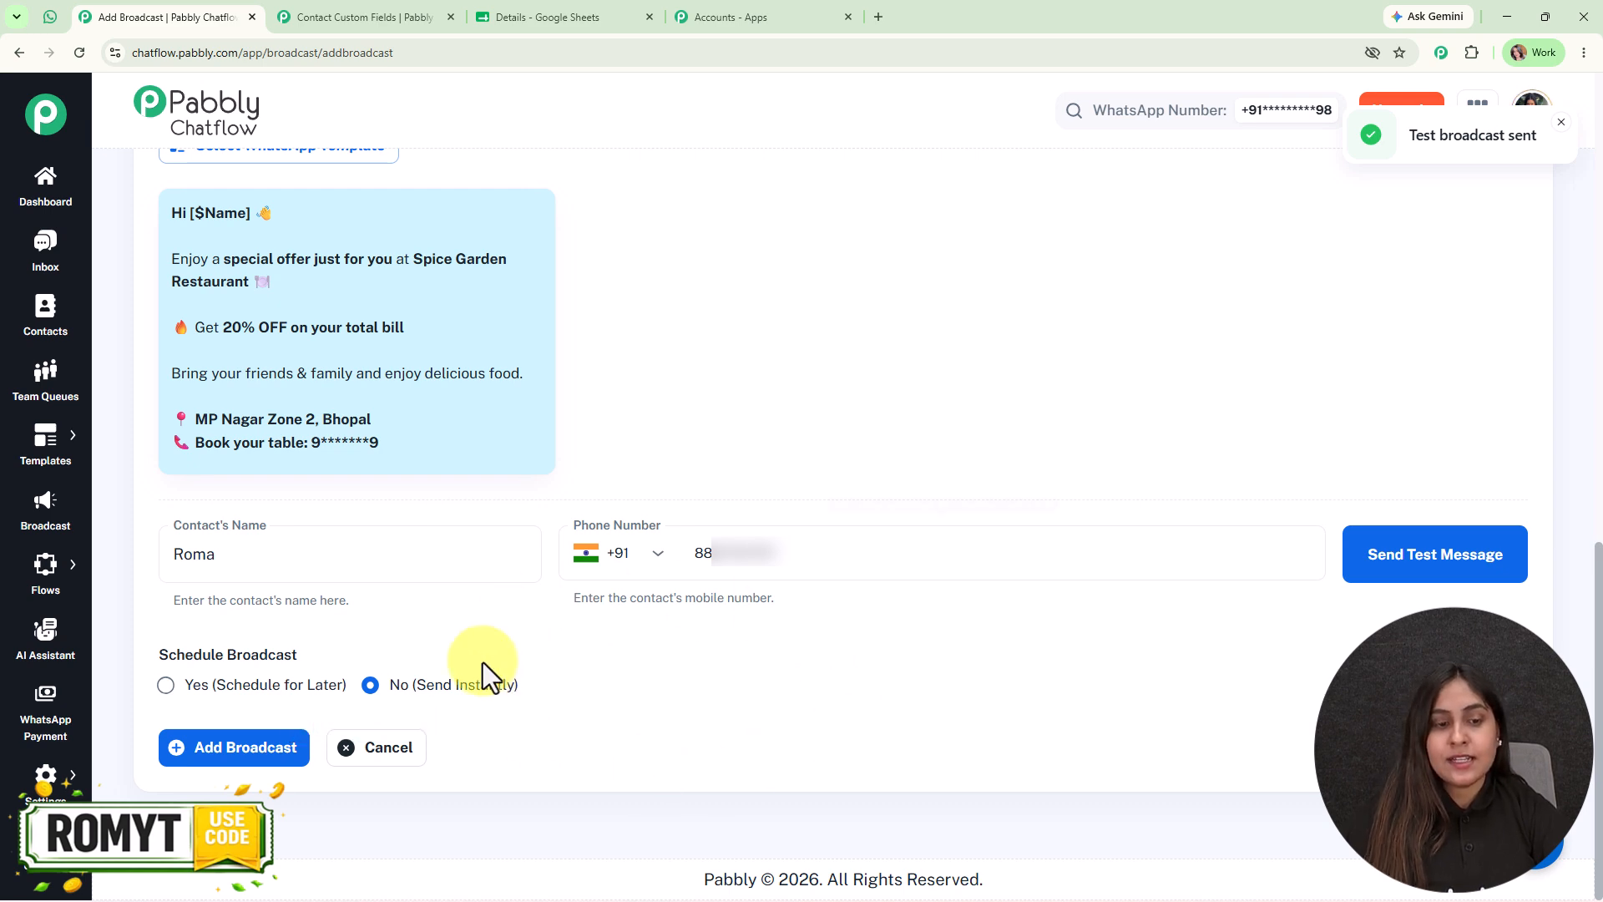
{"action": "left_click", "coordinate": [185, 685]}
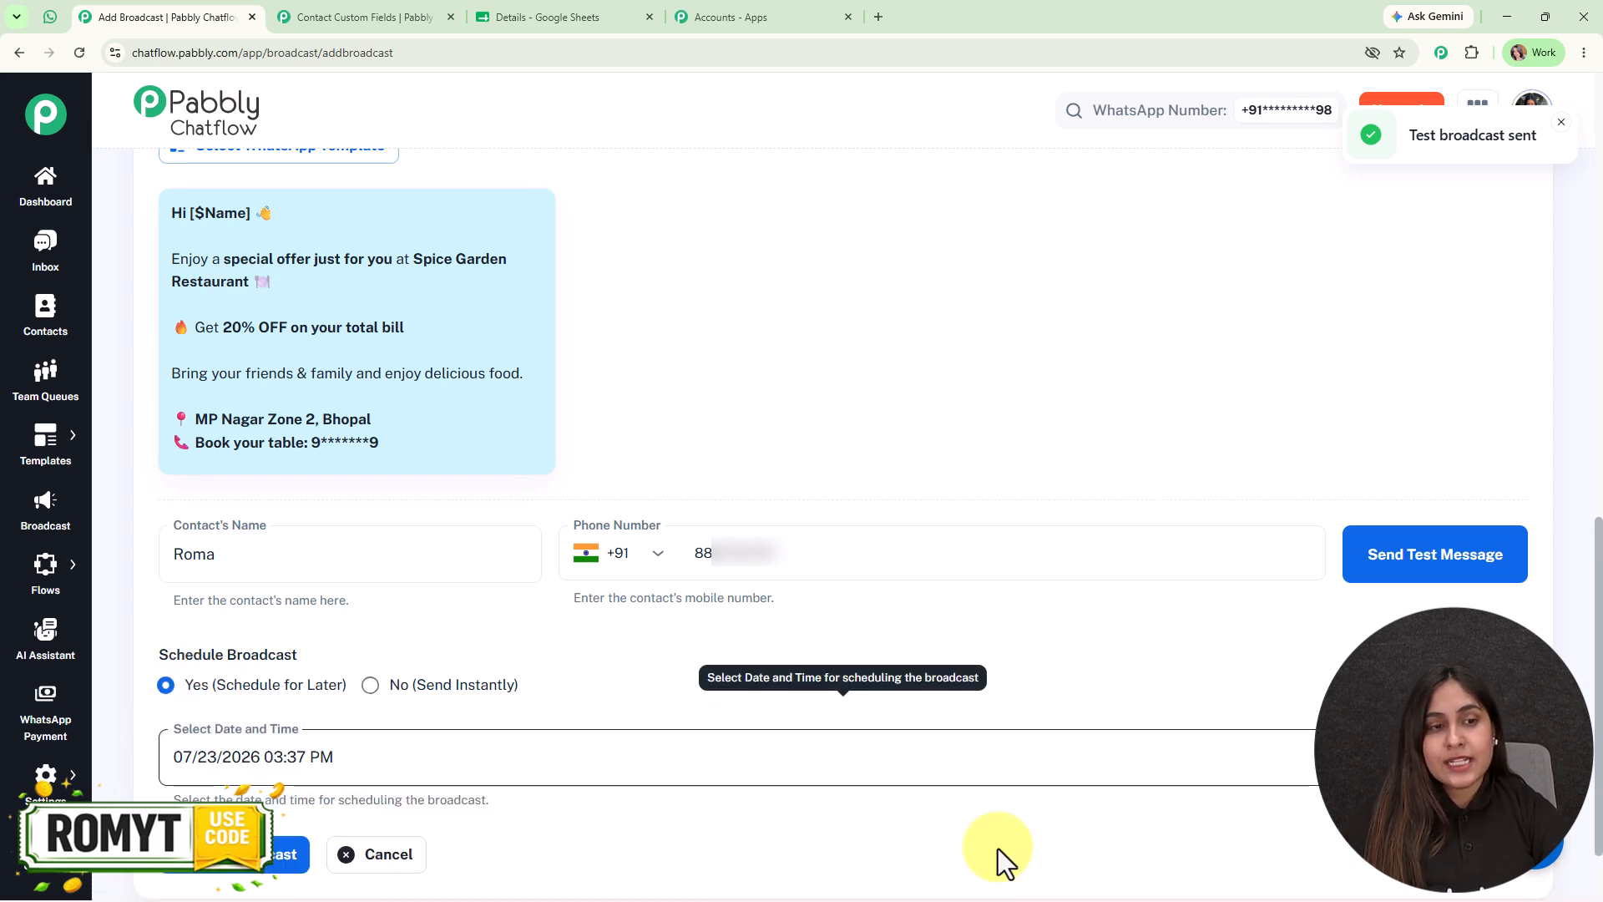
{"action": "left_click", "coordinate": [751, 757]}
{"action": "left_click", "coordinate": [409, 569]}
{"action": "left_click", "coordinate": [582, 315]}
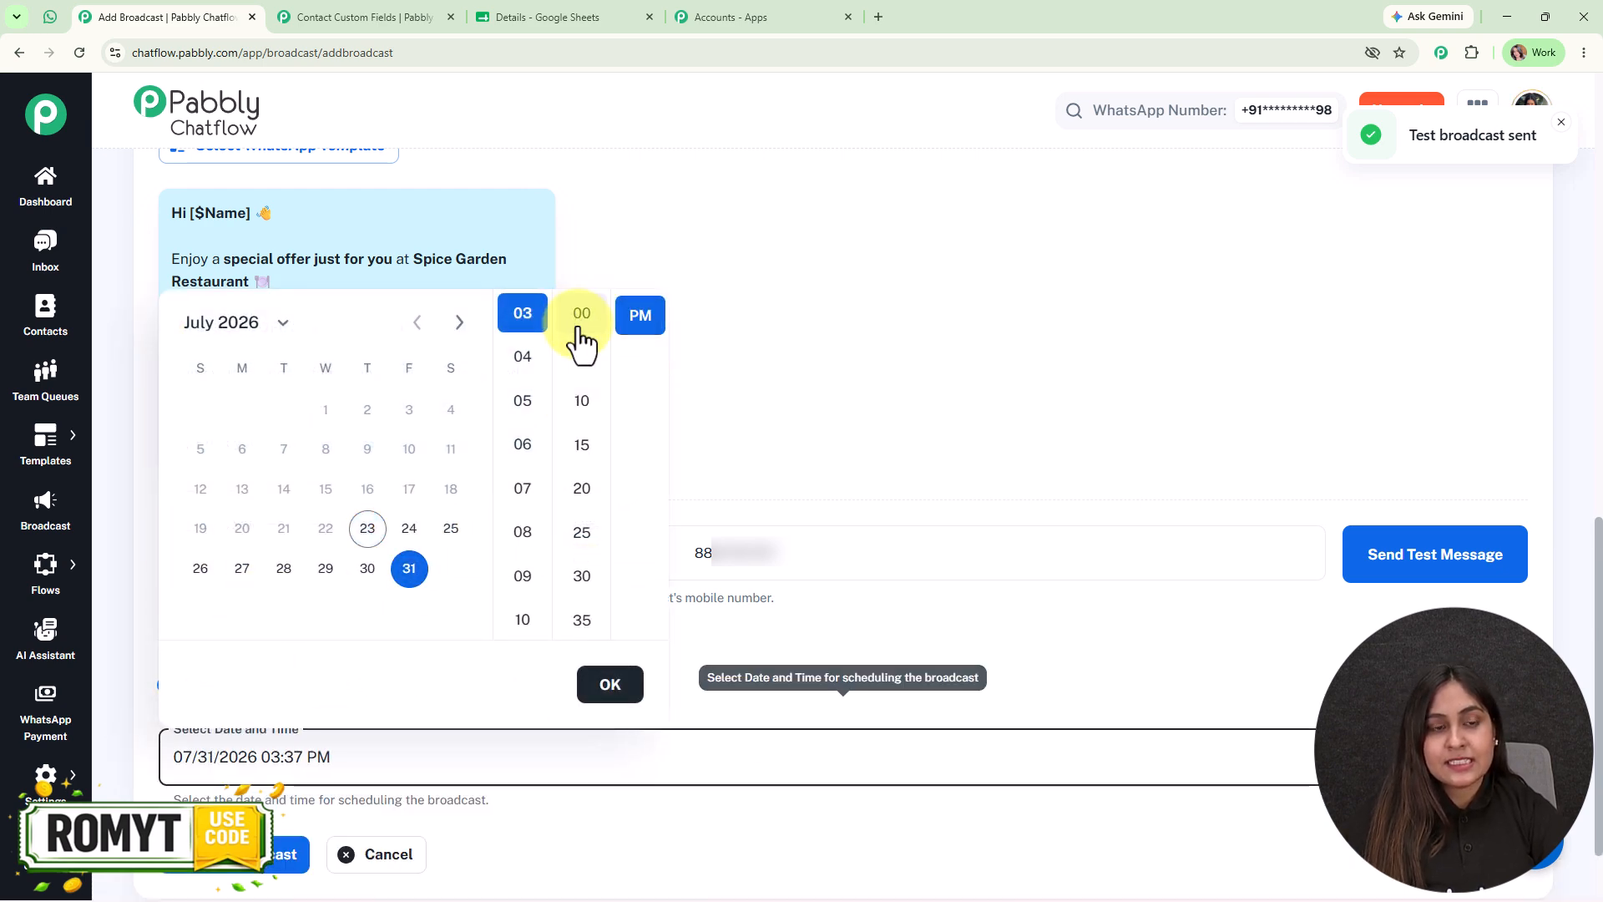
{"action": "left_click", "coordinate": [603, 684]}
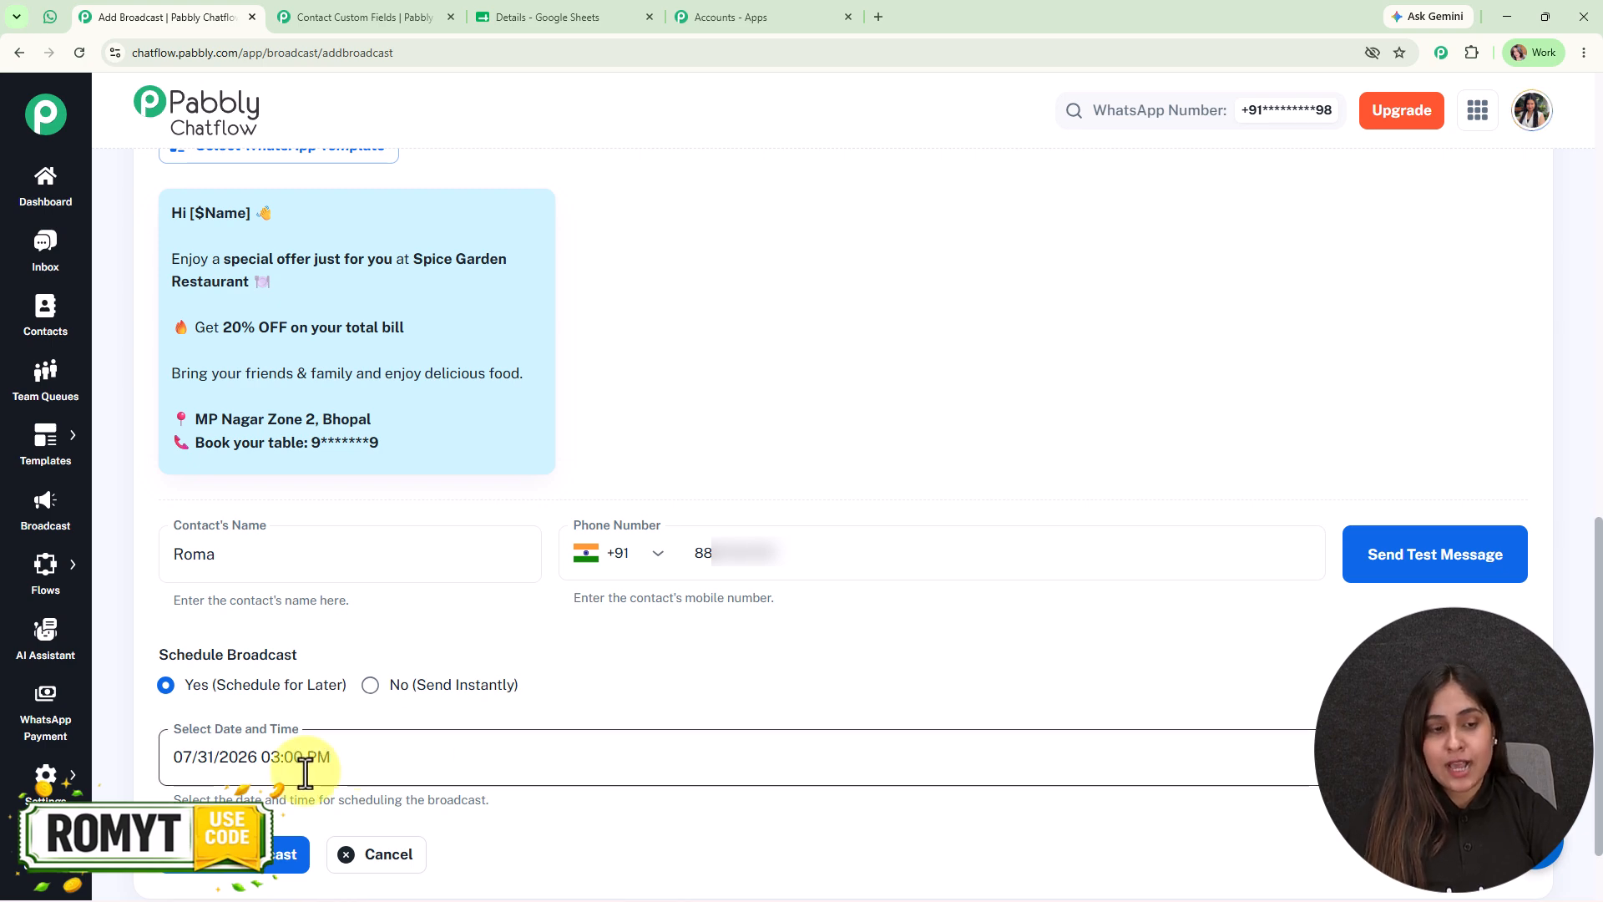
{"action": "left_click", "coordinate": [206, 869]}
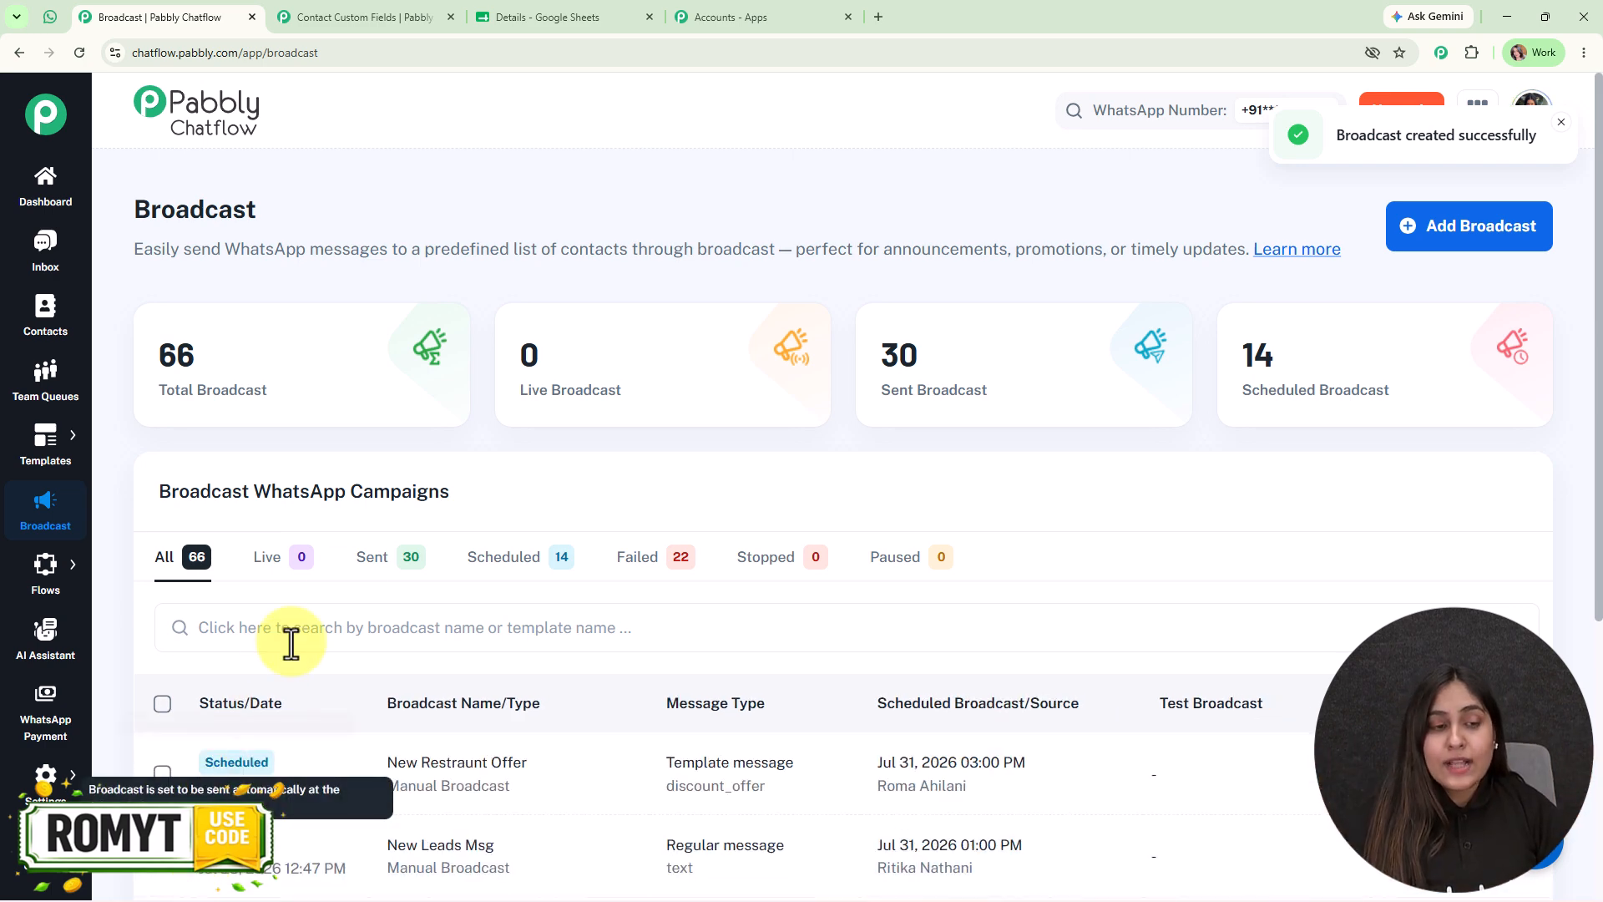
Examine the report of the sent "70% Off" broadcast, including its failed-delivery metrics, and close the report
{"action": "left_click", "coordinate": [369, 557]}
{"action": "scroll", "coordinate": [1143, 608], "scroll_direction": "down", "scroll_amount": 2}
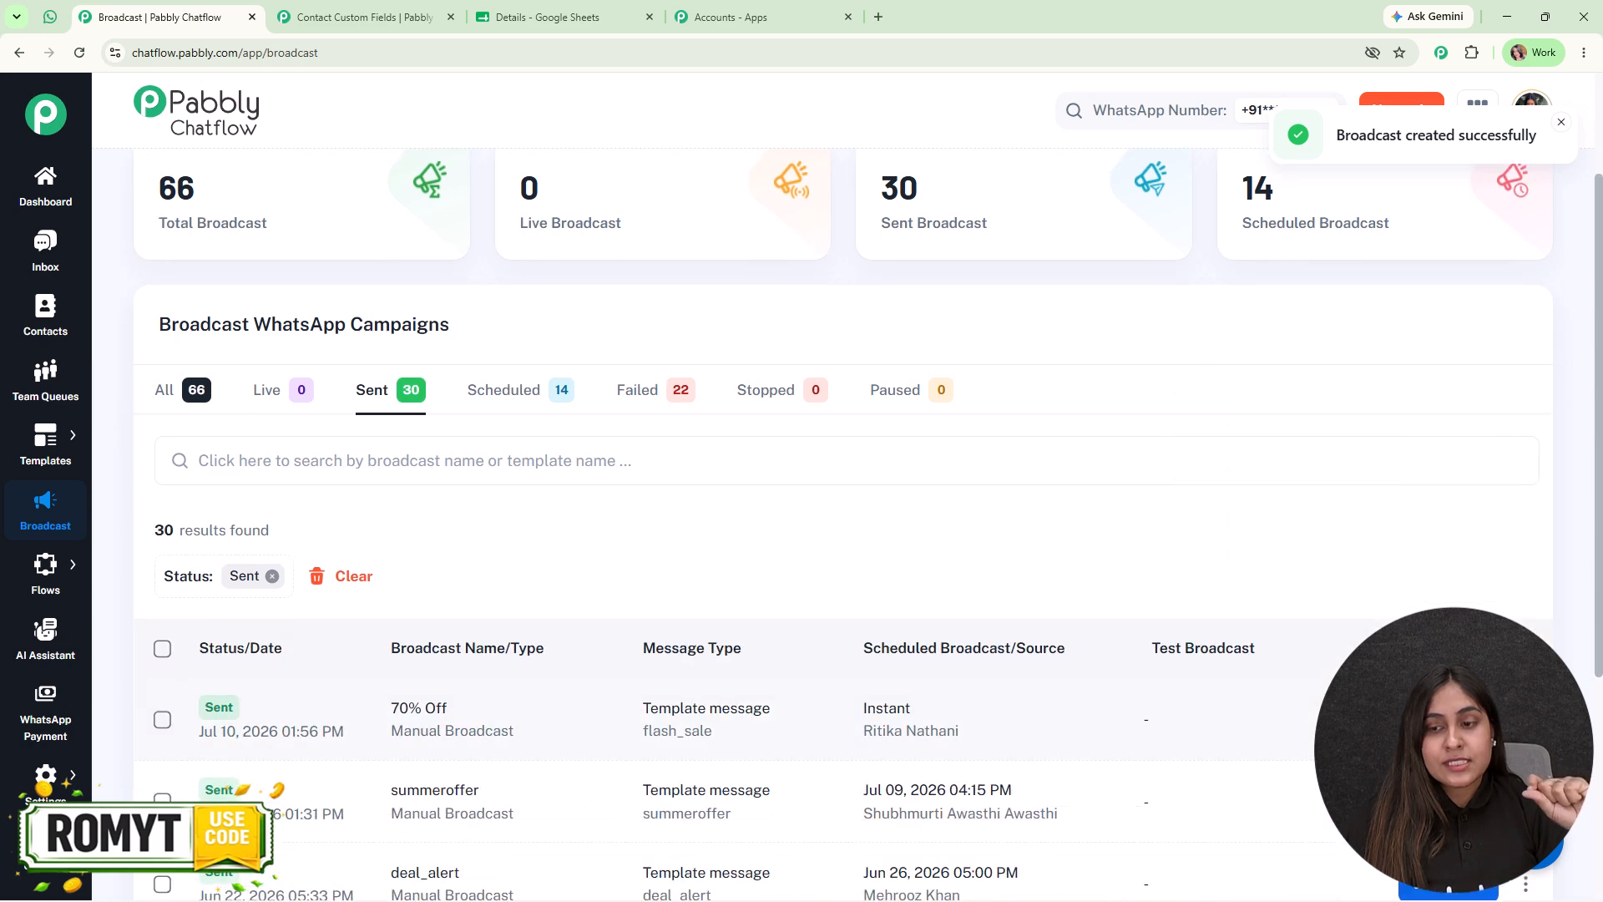
{"action": "left_click", "coordinate": [1024, 718]}
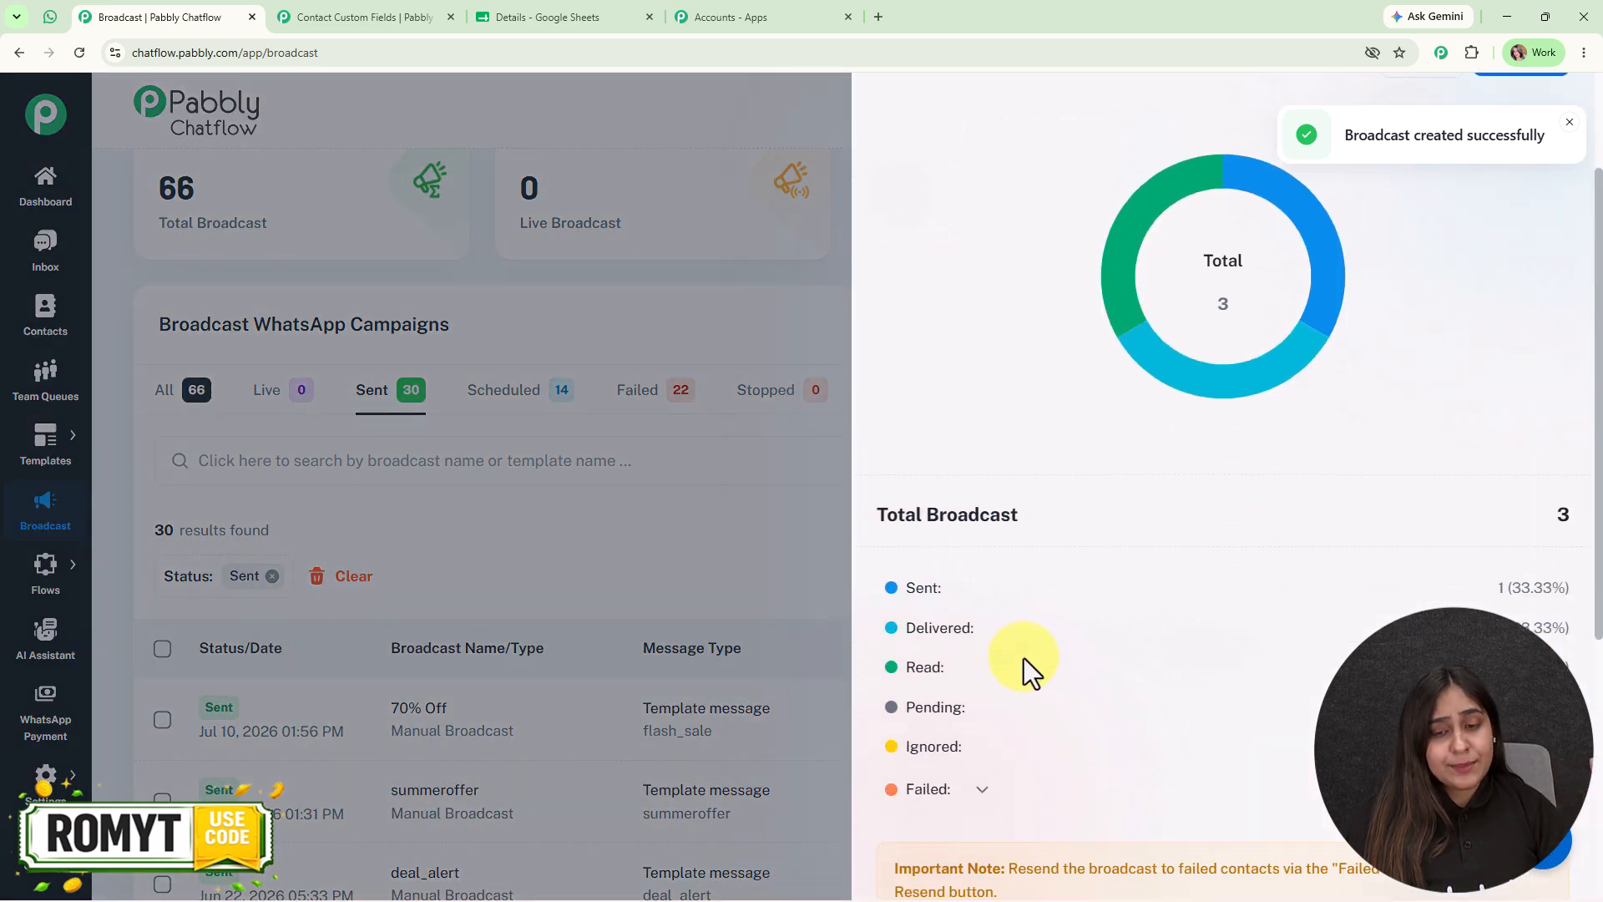
{"action": "left_click", "coordinate": [935, 785]}
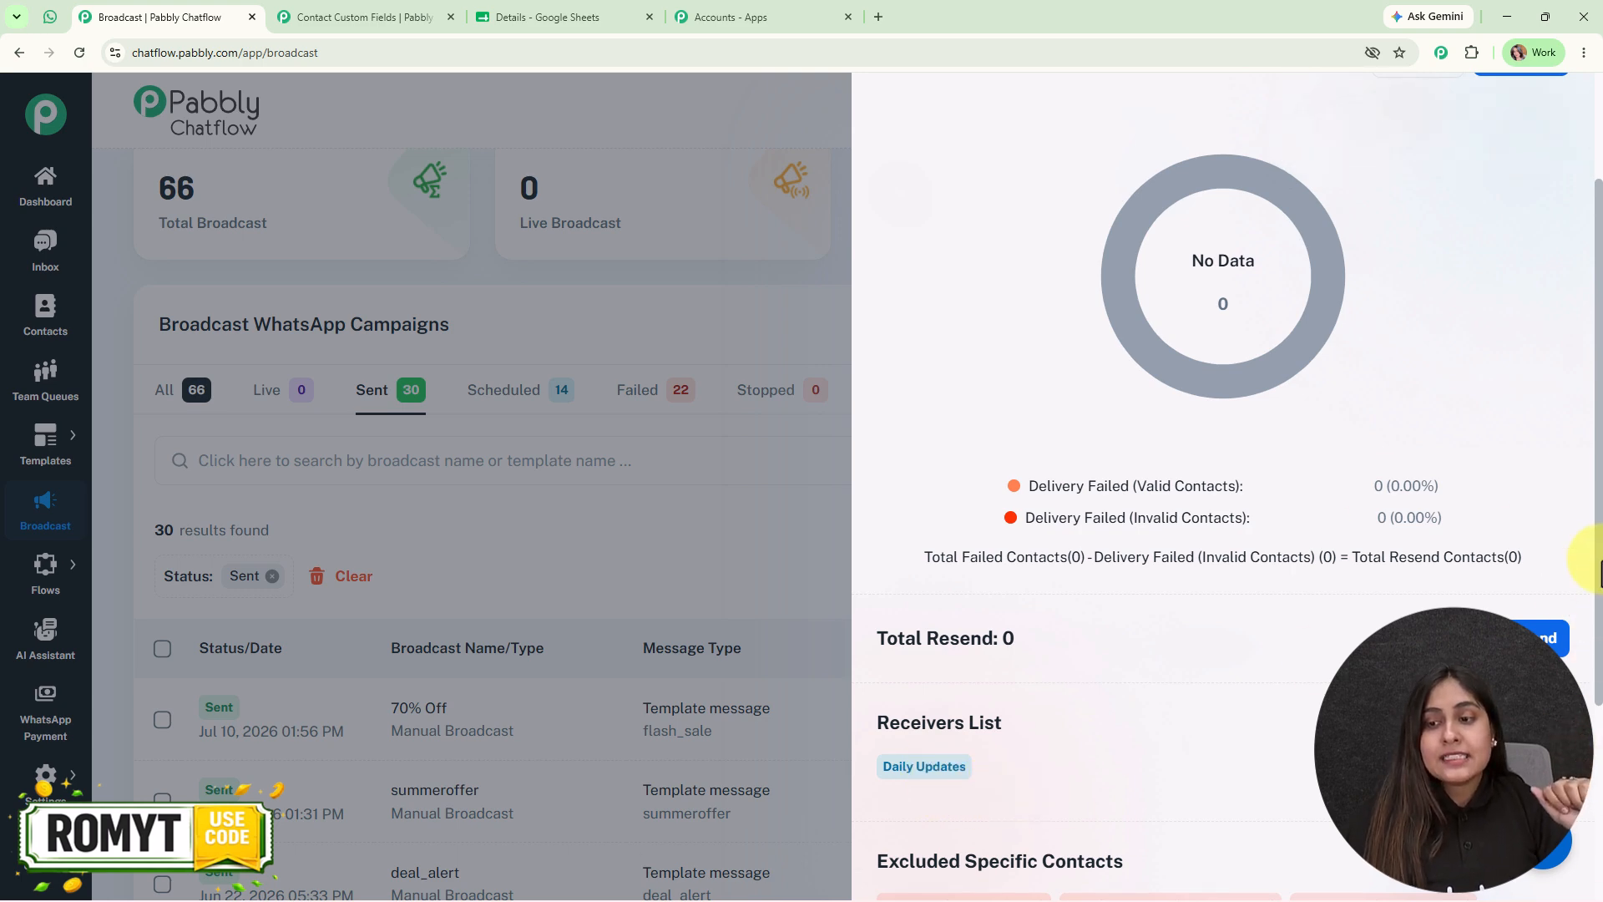
{"action": "scroll", "coordinate": [1223, 417], "scroll_direction": "up", "scroll_amount": 5}
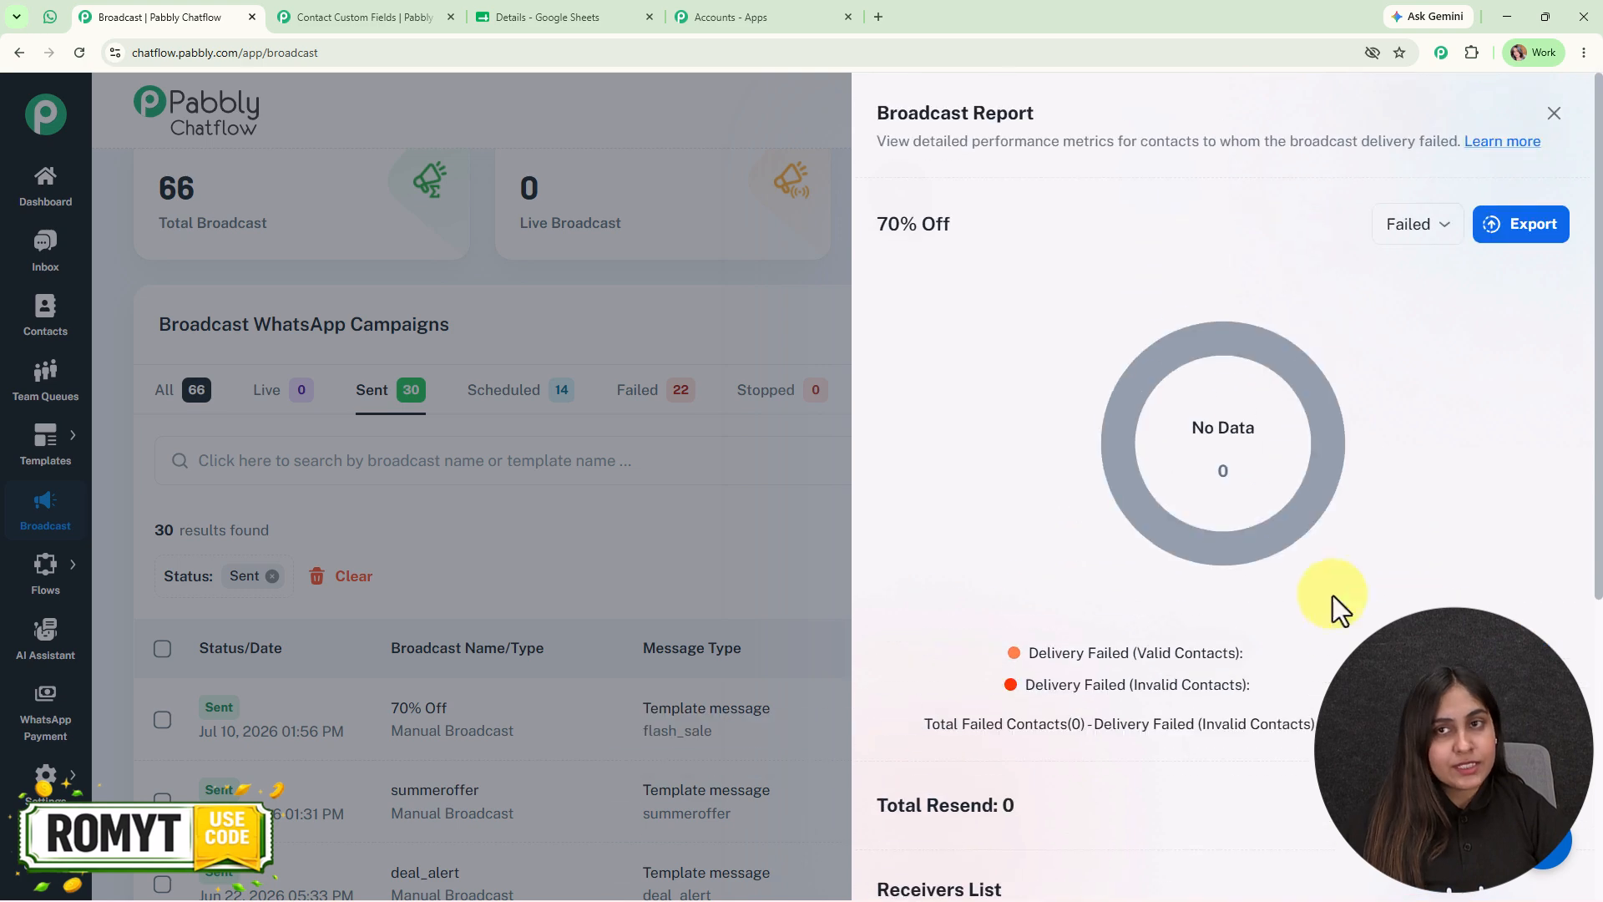
{"action": "left_click", "coordinate": [1554, 111]}
{"action": "scroll", "coordinate": [776, 768], "scroll_direction": "up", "scroll_amount": 2}
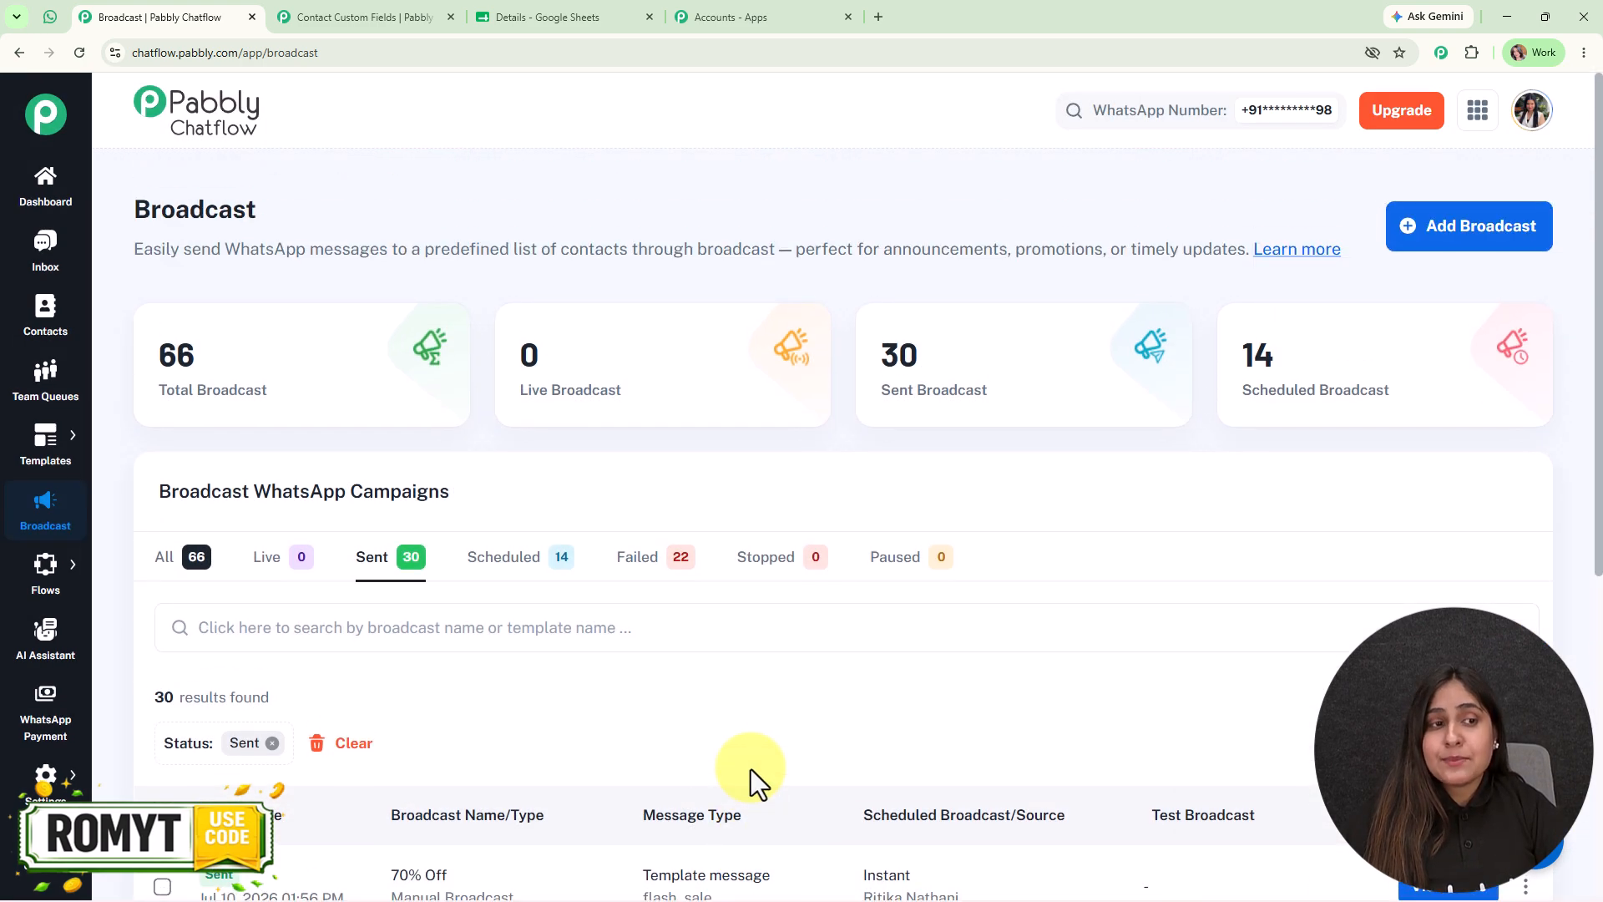